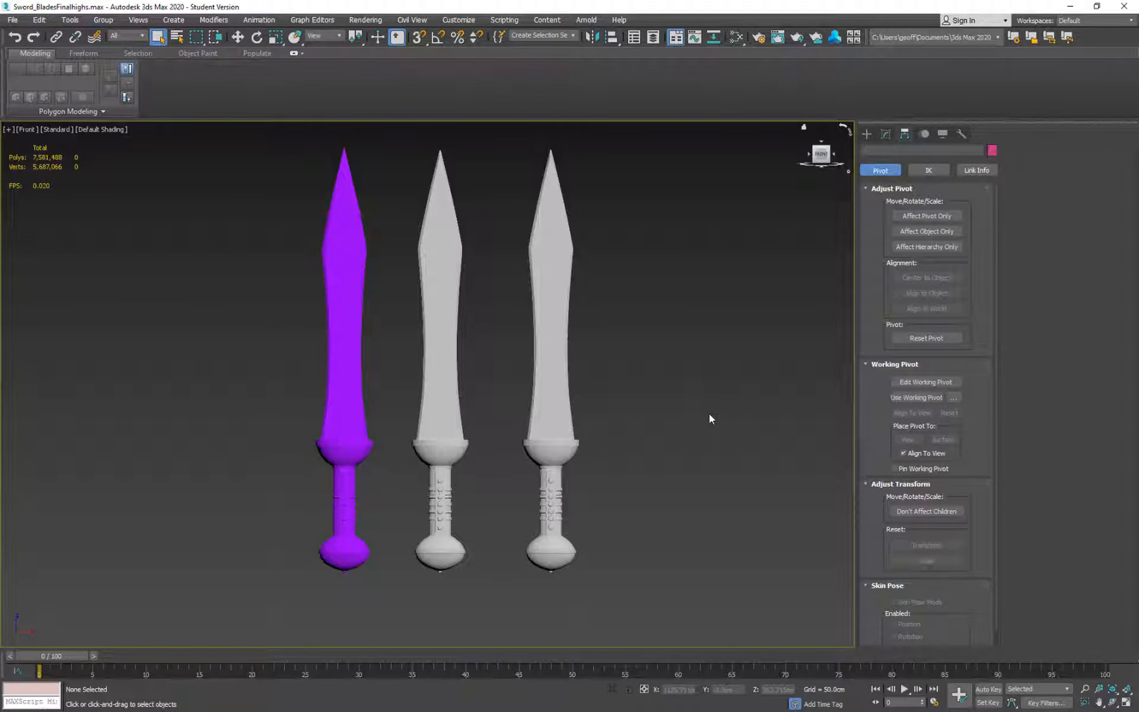
- Select the purple low-poly sword and check its polygon statistics
click(361, 333)
middle_drag(398, 345, 375, 363)
scroll(390, 364, up, 2)
scroll(369, 378, down, 2)
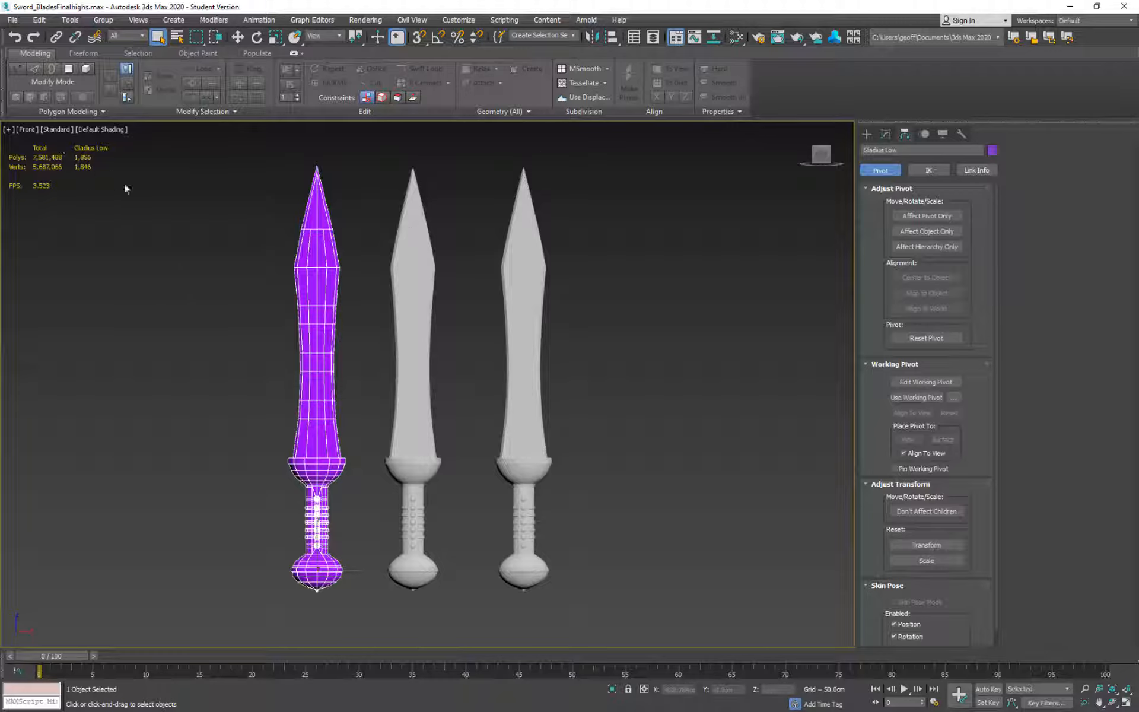
- Configure the viewport statistics to show polygon and triangle counts for Total + Selection, without vertex count or frames per second, and display them
key(7)
click(9, 129)
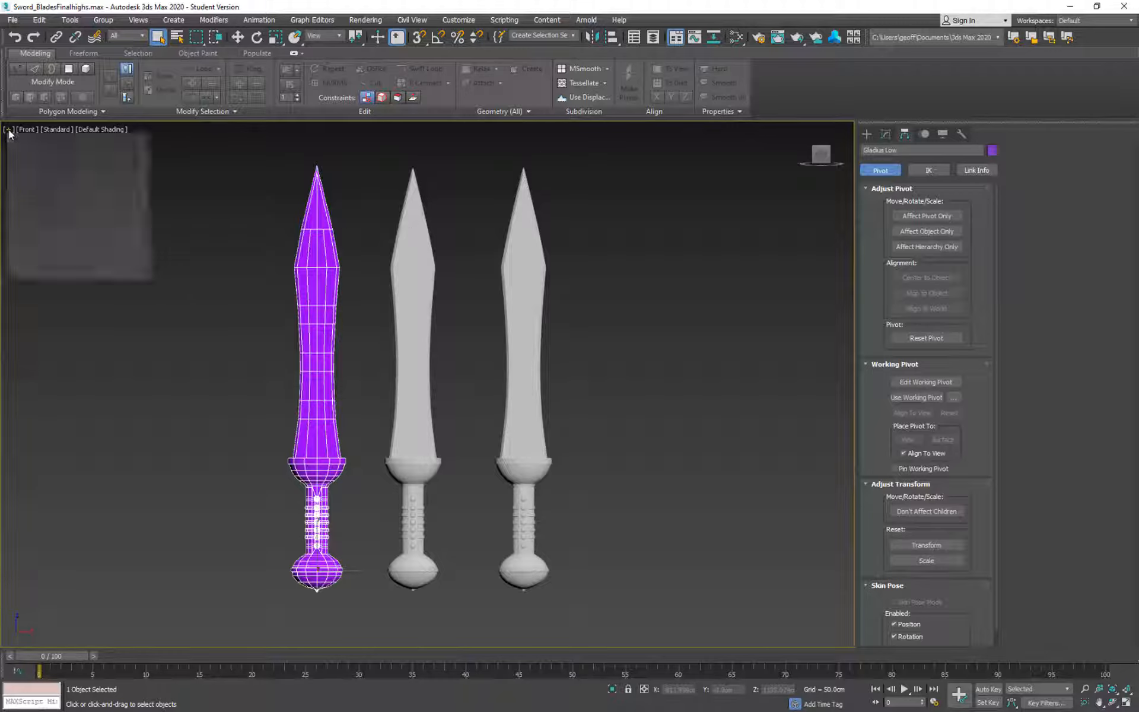
click(62, 266)
click(619, 218)
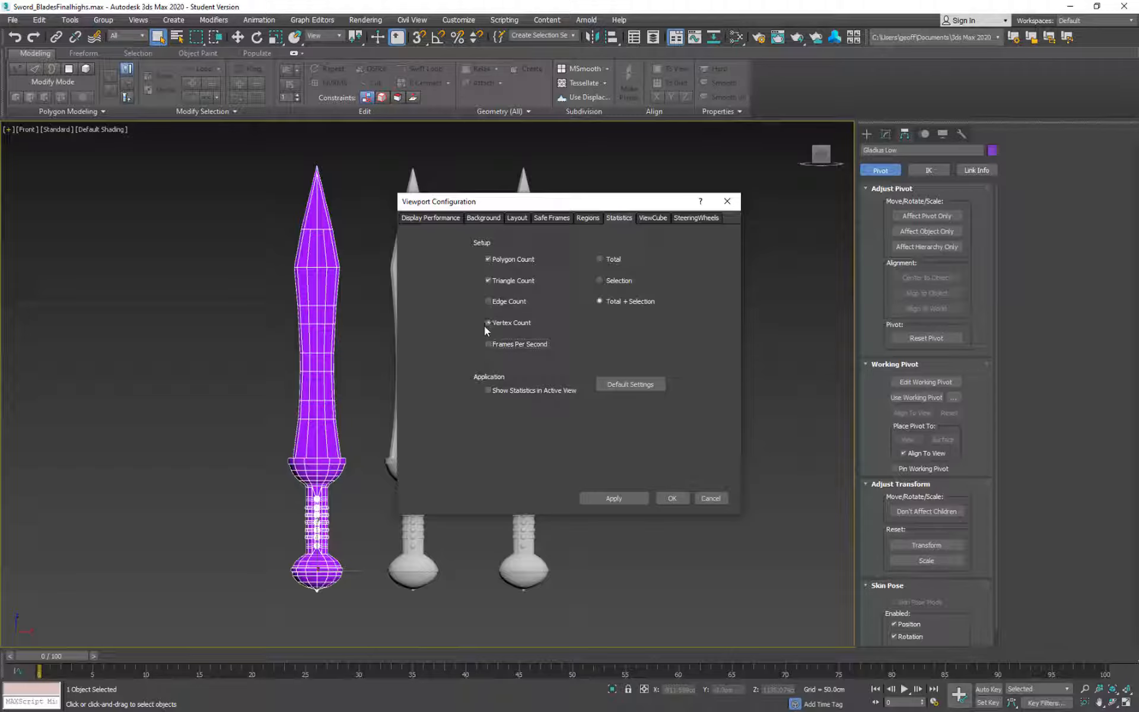
click(488, 323)
click(625, 499)
click(672, 498)
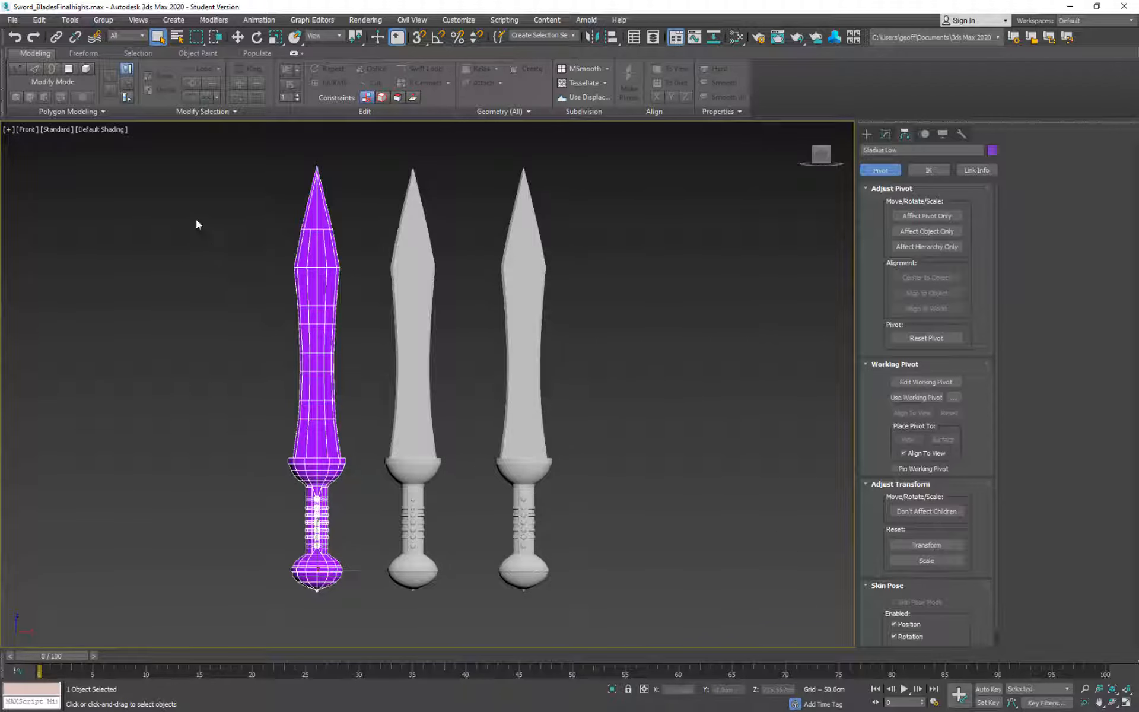
key(7)
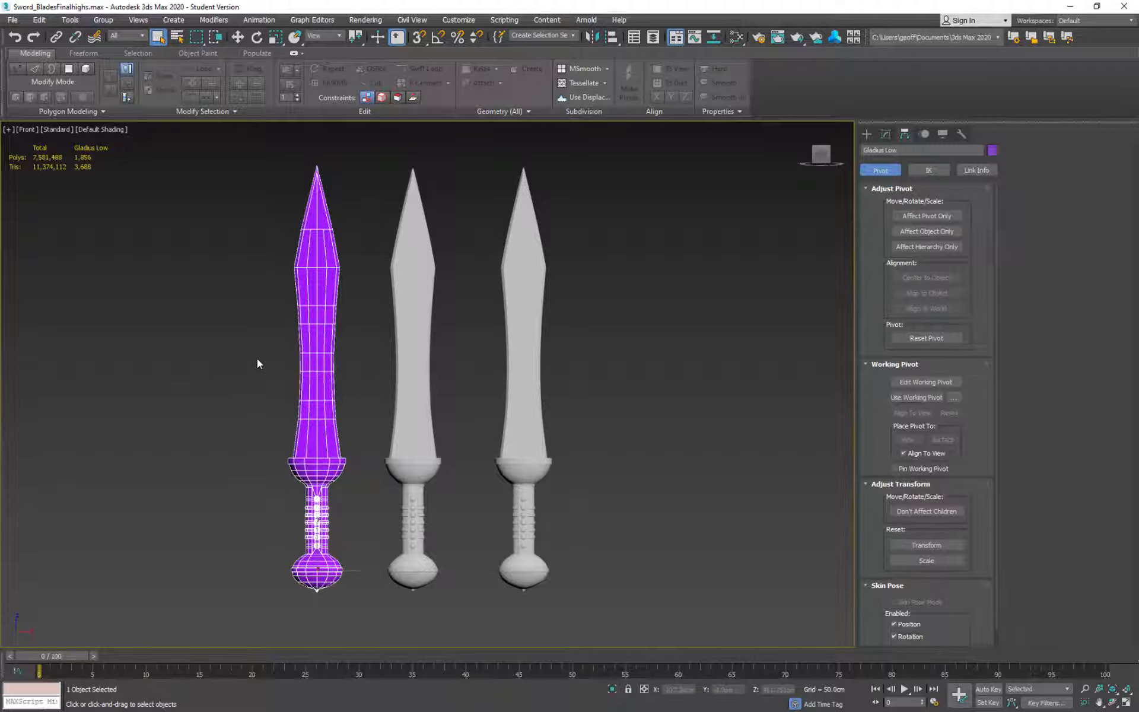
- Compare the polygon and triangle counts and modifier stacks of the TurboSmooth and OpenSubdiv swords
mouse_move(257, 358)
middle_down()
mouse_move(264, 338)
mouse_move(267, 348)
middle_up()
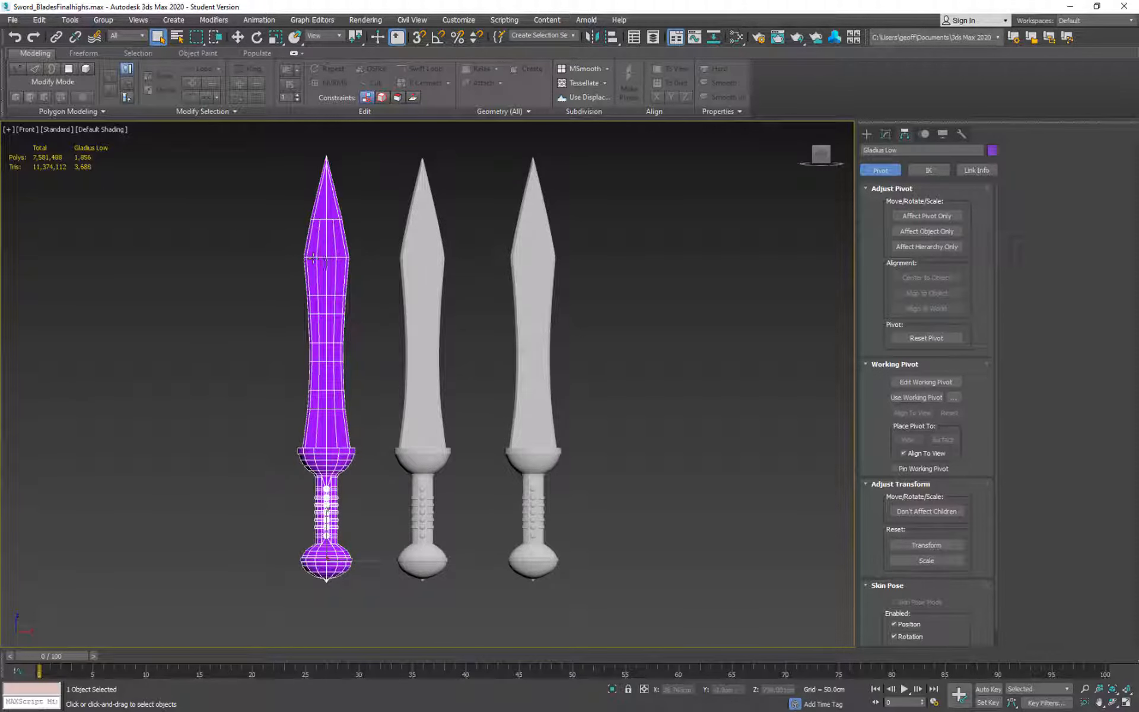
click(434, 262)
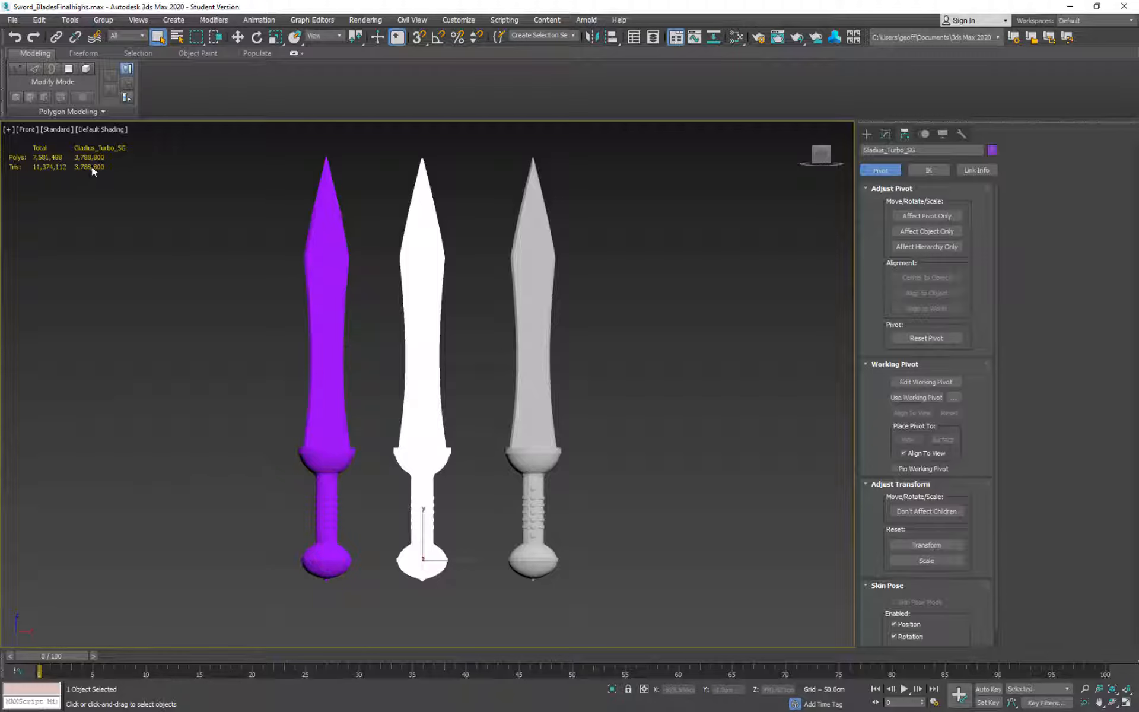
click(884, 133)
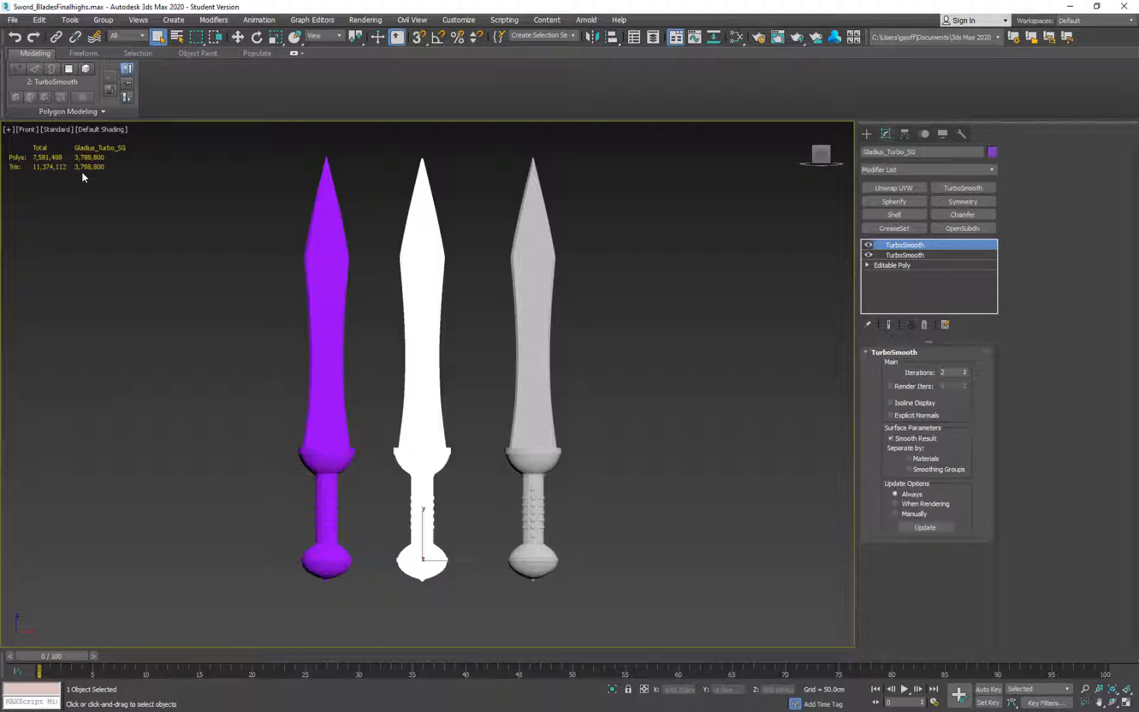
click(532, 244)
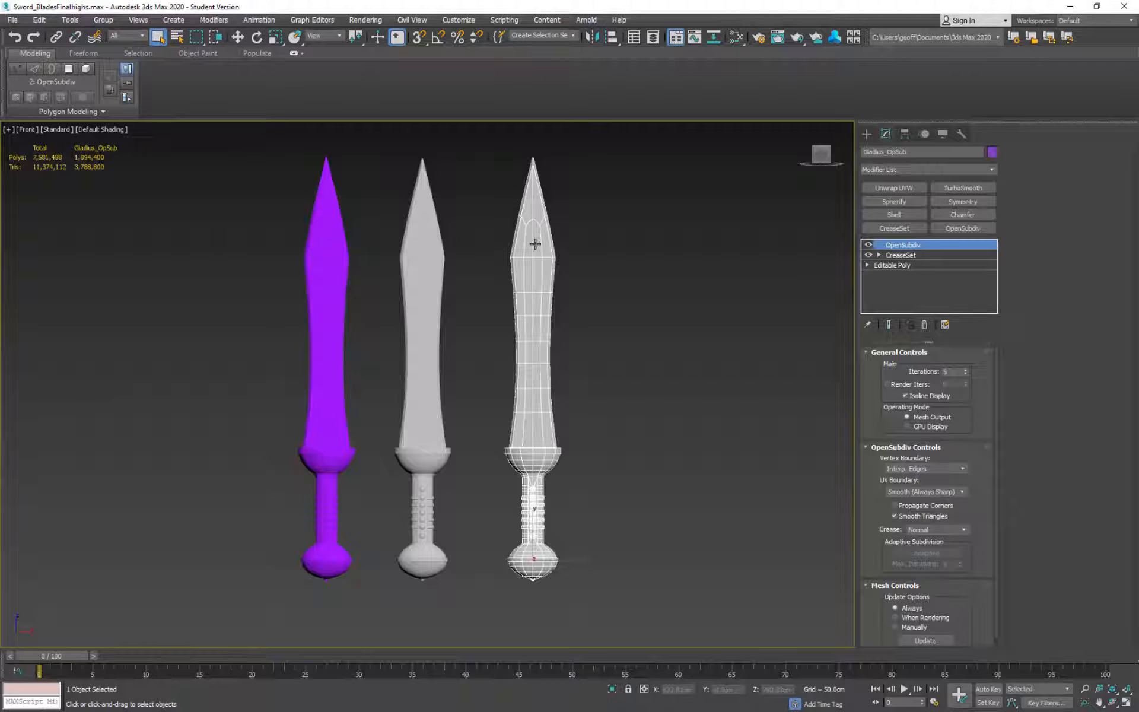
click(423, 253)
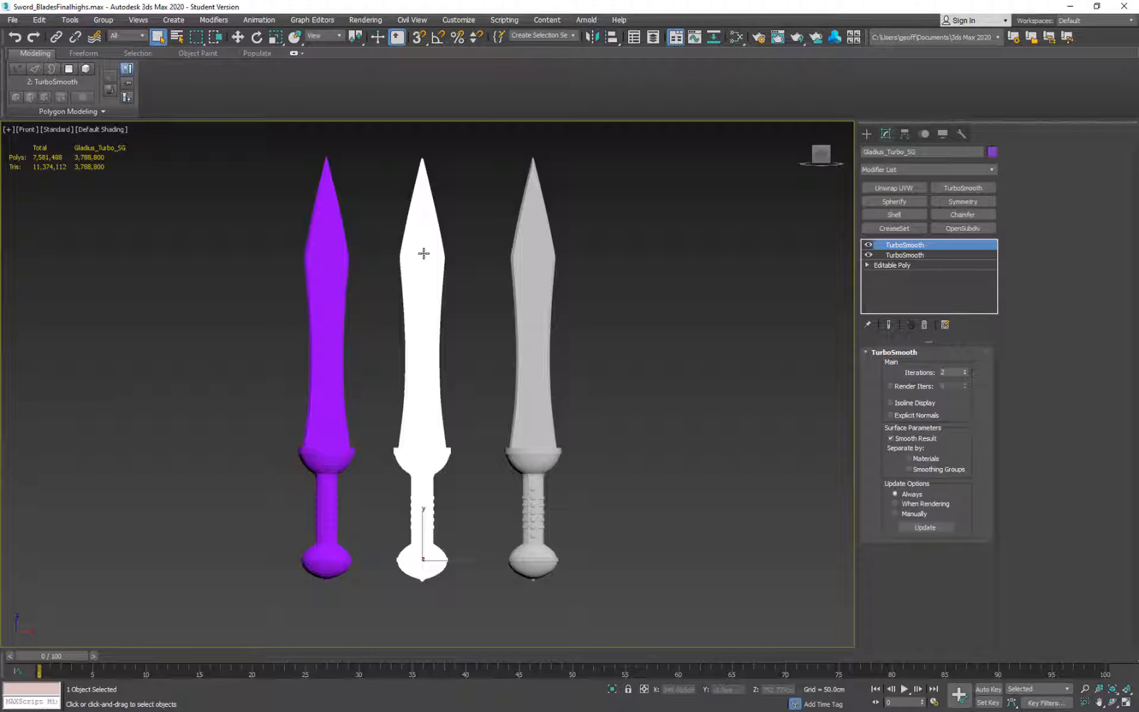
click(534, 251)
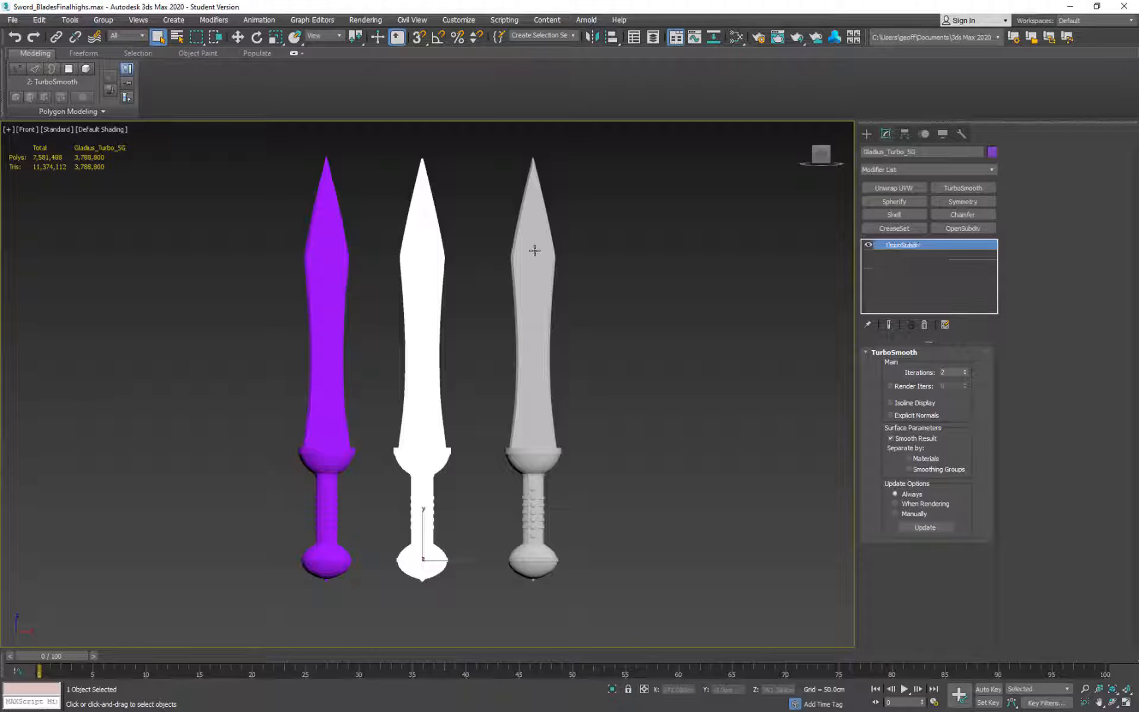
click(435, 256)
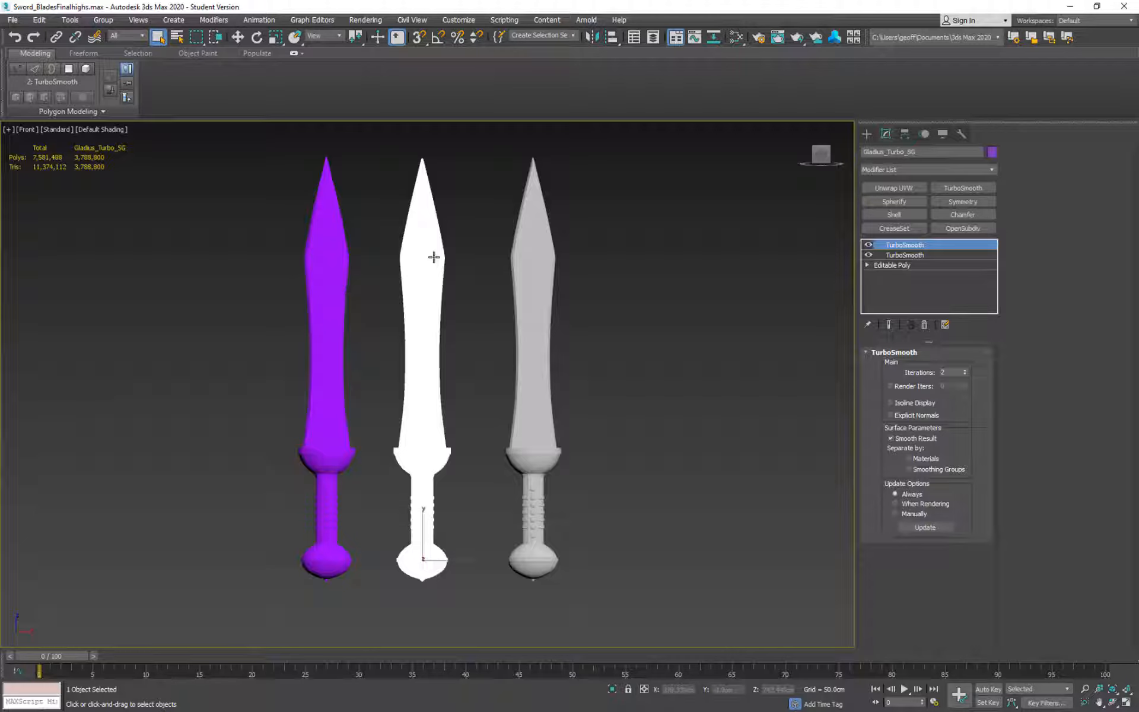
click(520, 243)
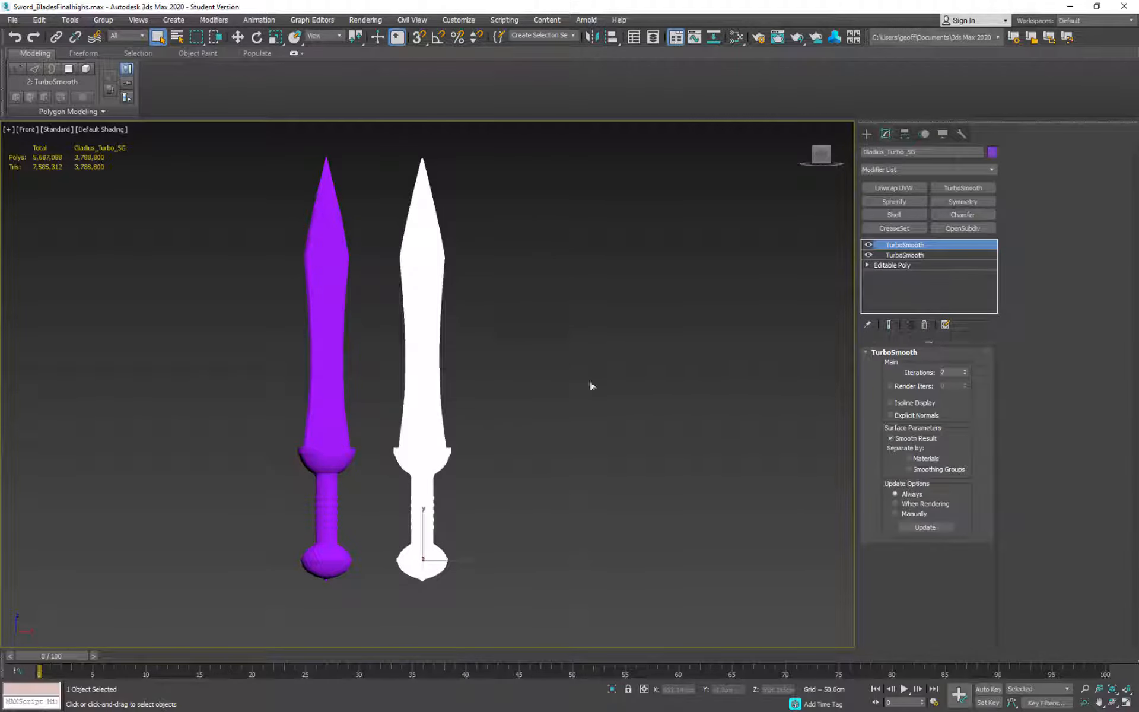
- Undo the removal of the OpenSubdiv sword and clear the selection
click(625, 415)
right_click(629, 395)
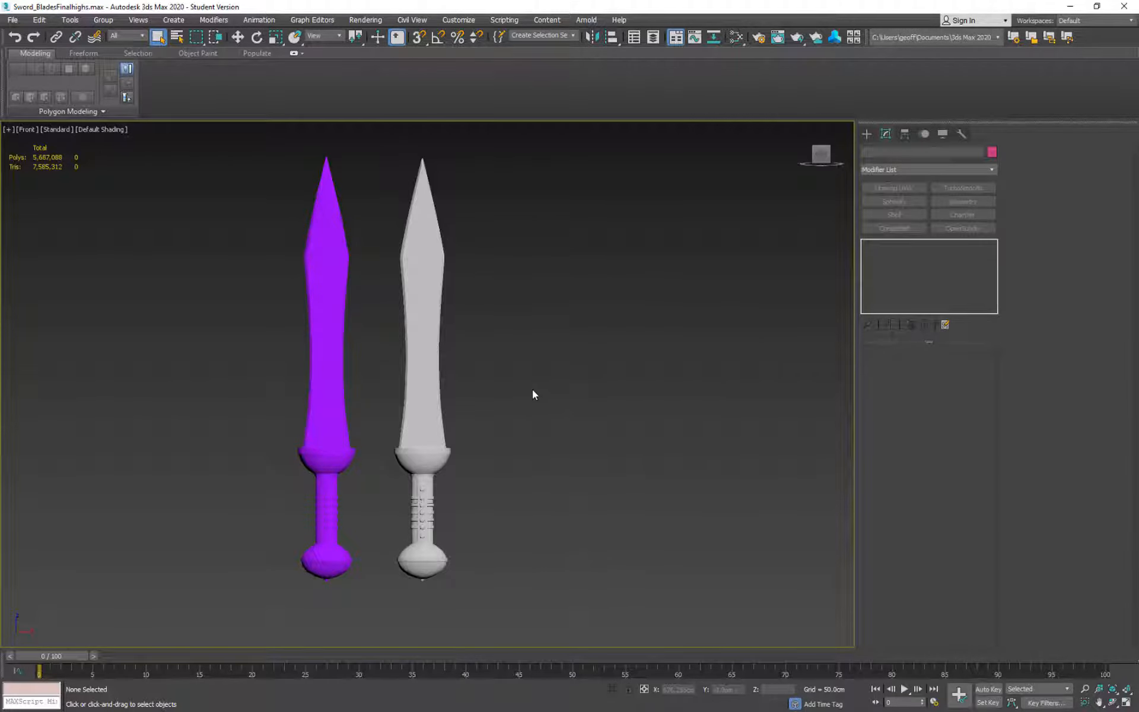
key(ctrl+z)
key(ctrl+z)
key(ctrl+z)
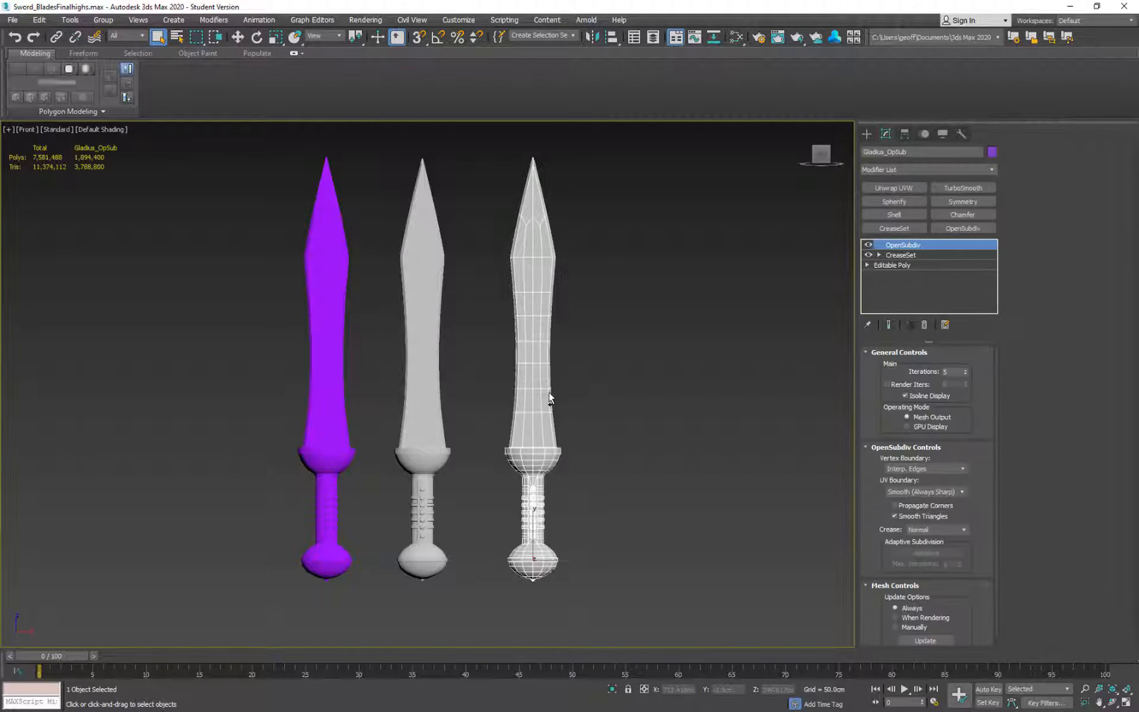
click(683, 357)
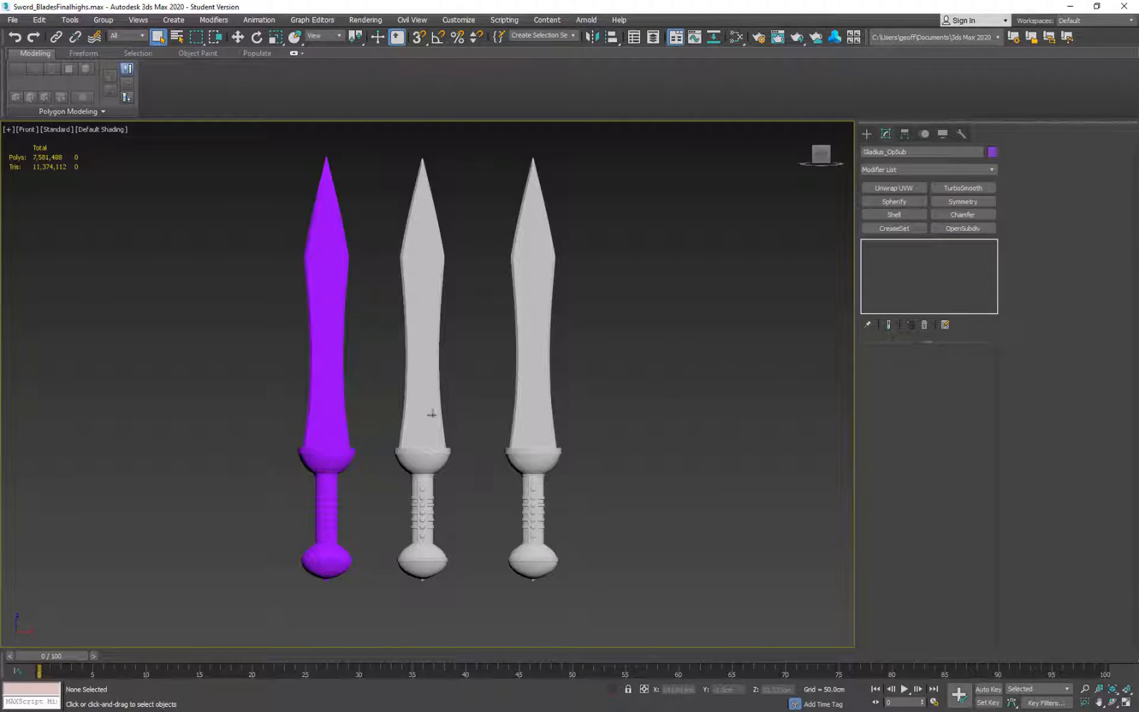
- Select the middle TurboSmooth sword and examine its blade and hilt beside the other two swords
click(432, 412)
alt+middle_drag(672, 280, 768, 305)
scroll(439, 334, up, 4)
scroll(439, 335, up, 2)
scroll(660, 355, down, 4)
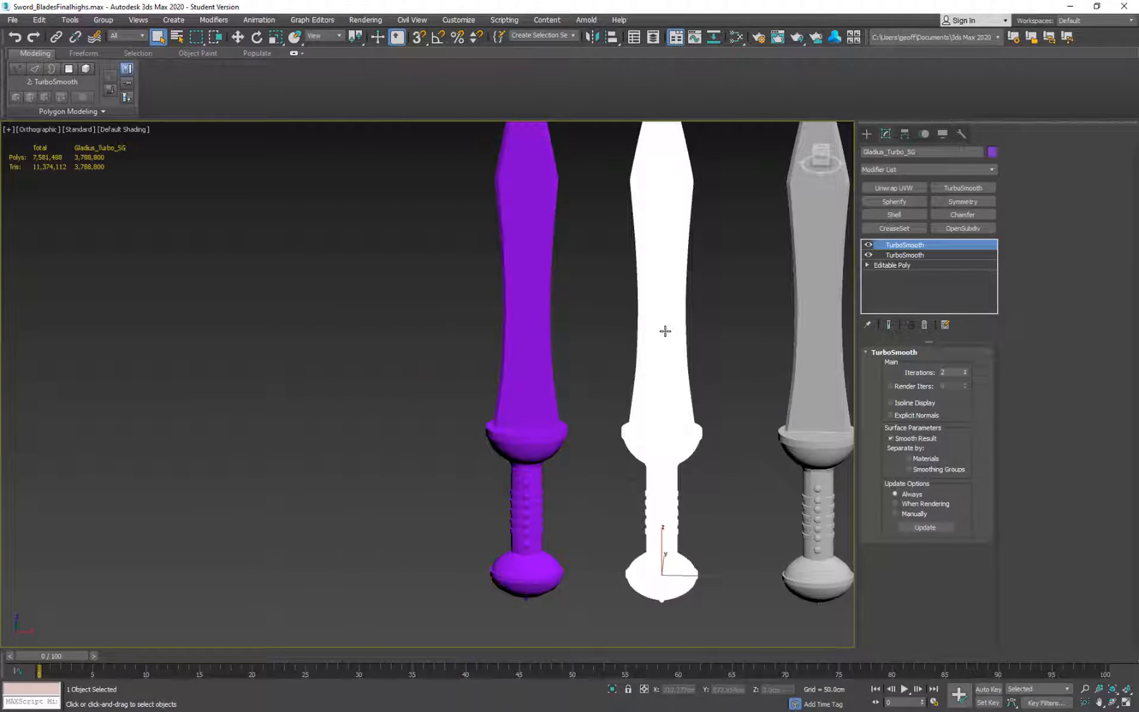
middle_drag(665, 345, 522, 268)
scroll(499, 340, up, 4)
scroll(522, 268, down, 4)
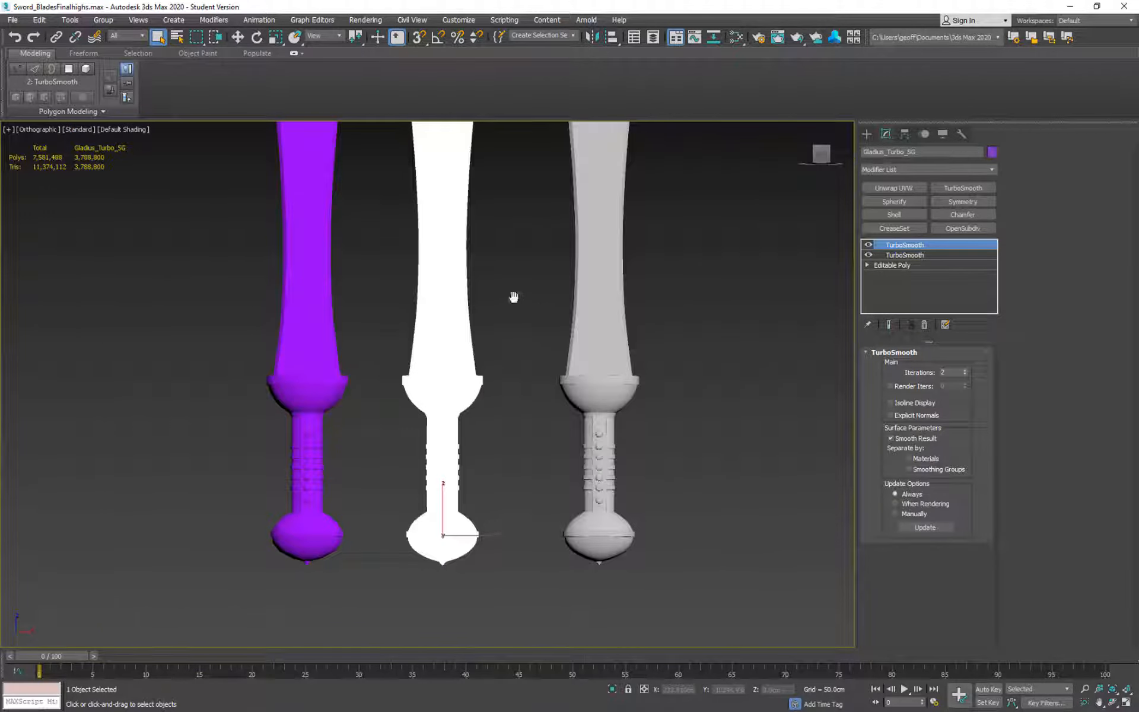
middle_drag(514, 297, 524, 357)
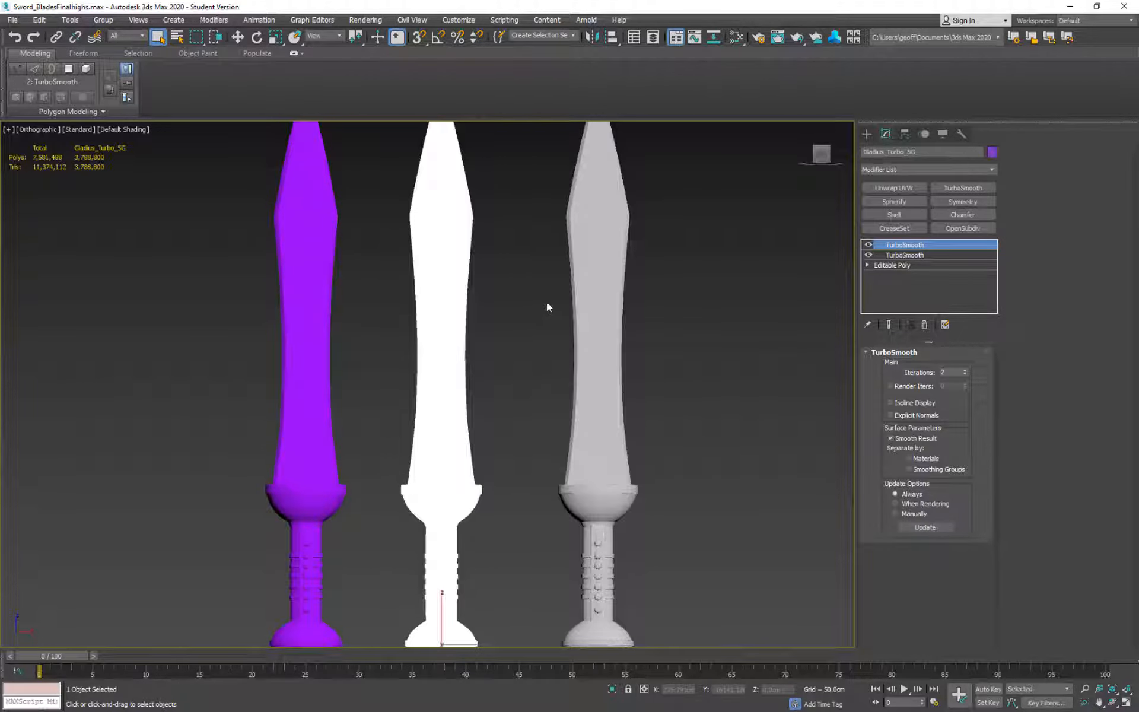
mouse_move(547, 302)
middle_down()
mouse_move(531, 326)
mouse_move(517, 313)
middle_up()
scroll(519, 314, down, 2)
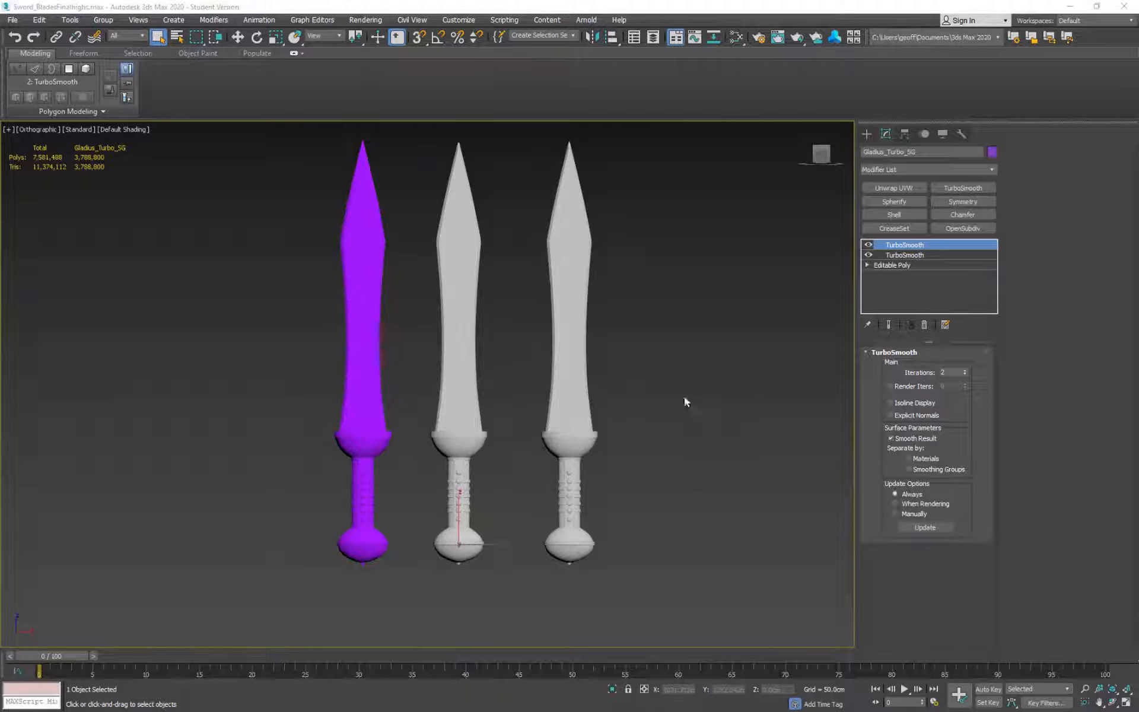
middle_drag(693, 243, 696, 262)
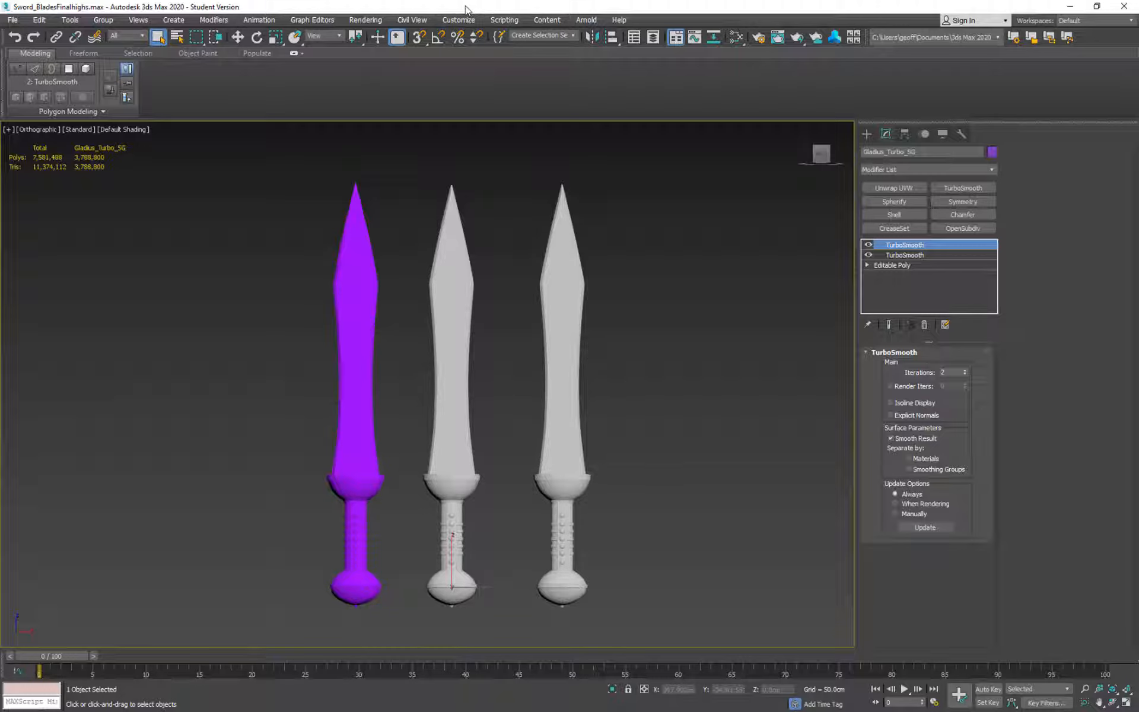
- Hide the two grey high-poly swords, frame the remaining purple low-poly sword and select it
click(372, 300)
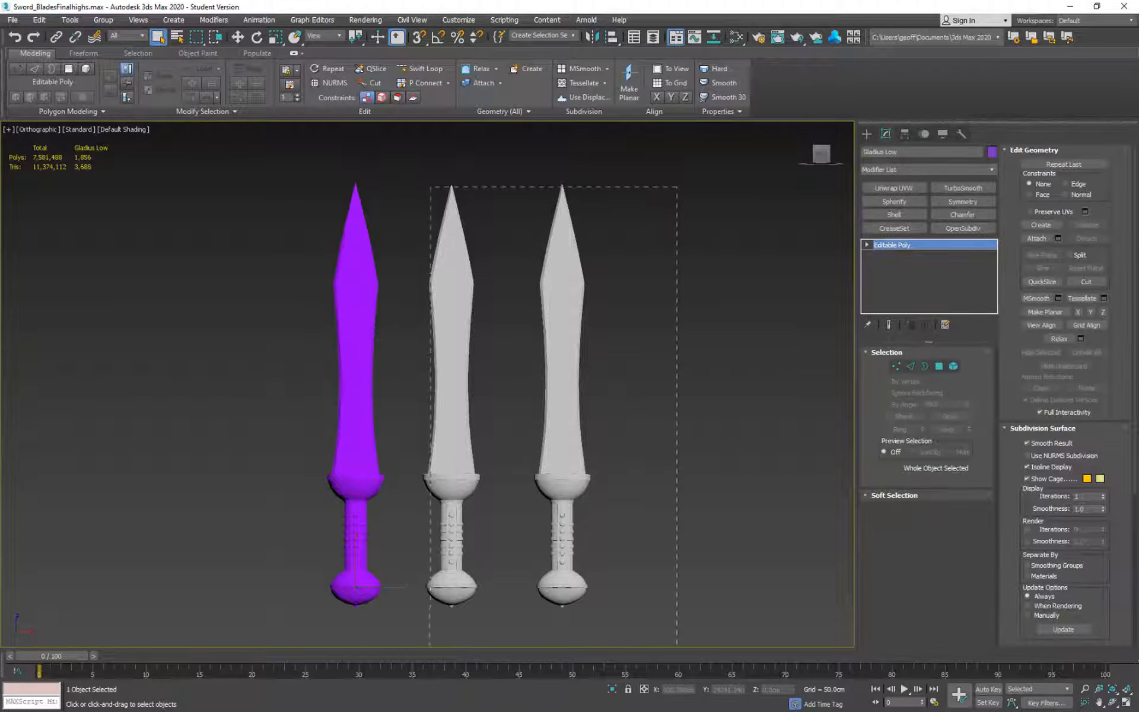
drag(432, 670, 433, 671)
right_click(581, 500)
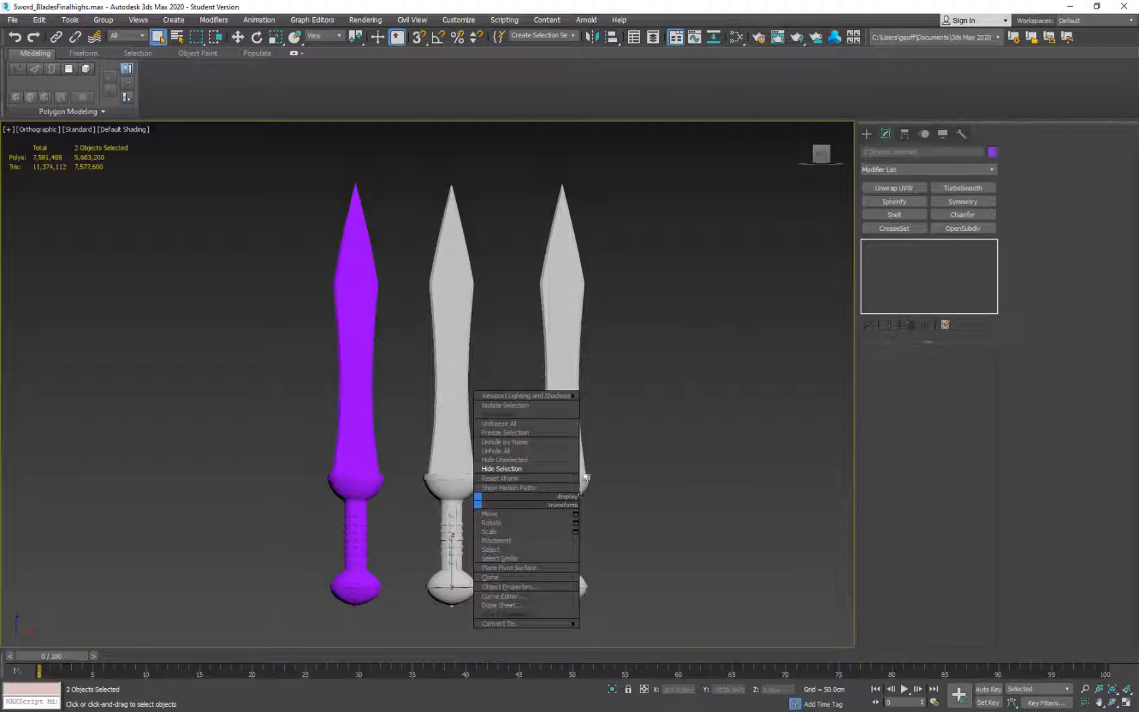
click(502, 469)
key(z)
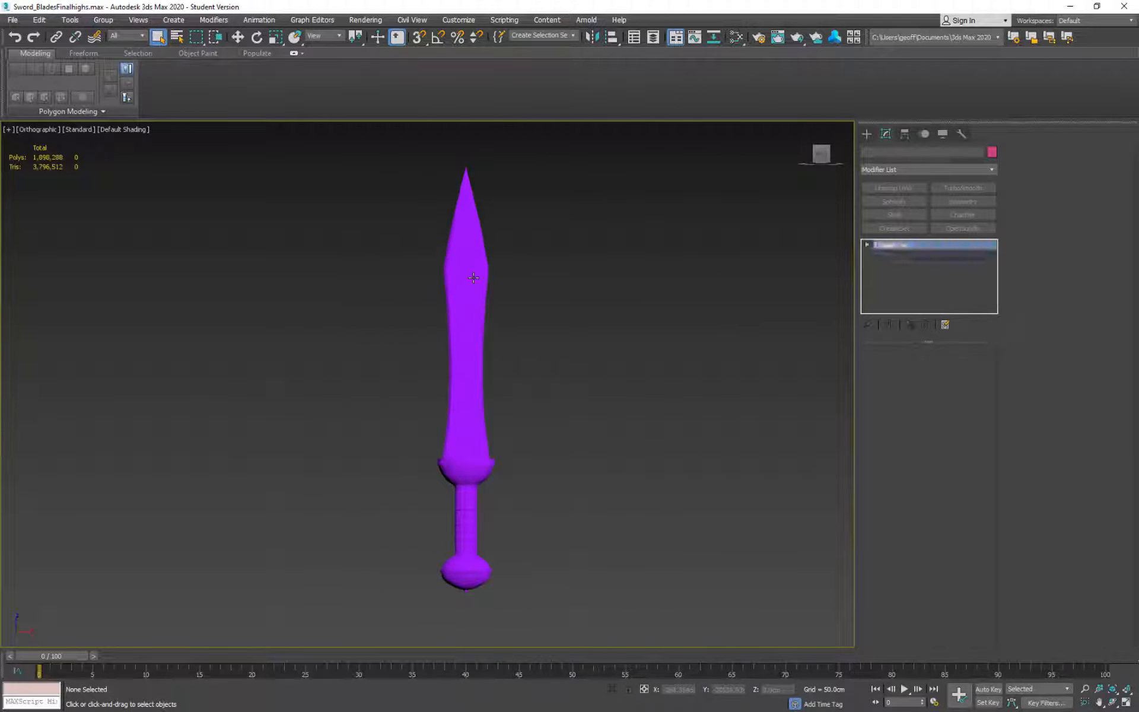
click(473, 277)
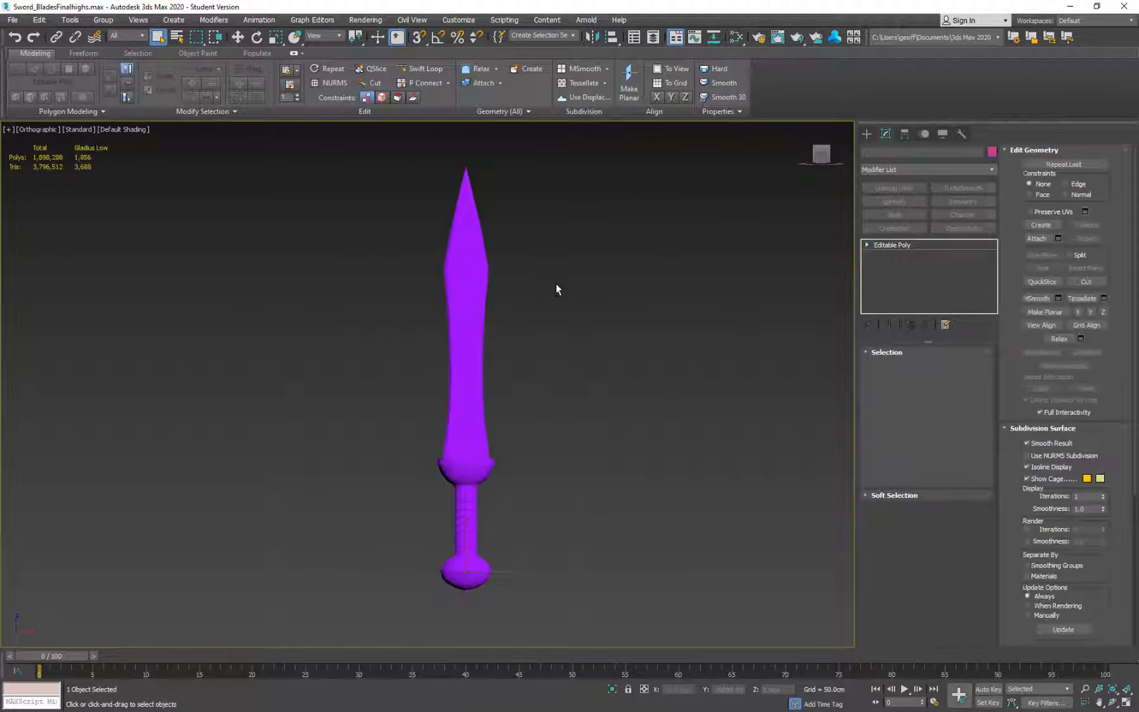
- Look through the quad menu and keyboard shortcut settings in Customize User Interface, closing it without changes
click(467, 22)
click(473, 42)
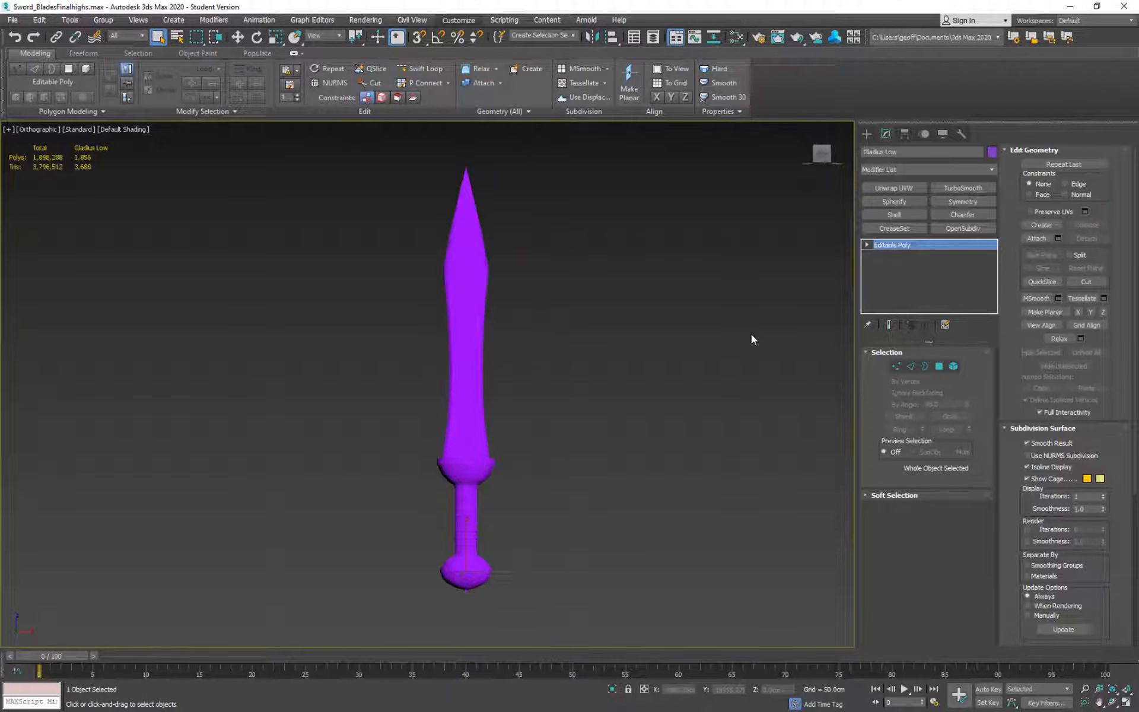
drag(239, 135, 458, 149)
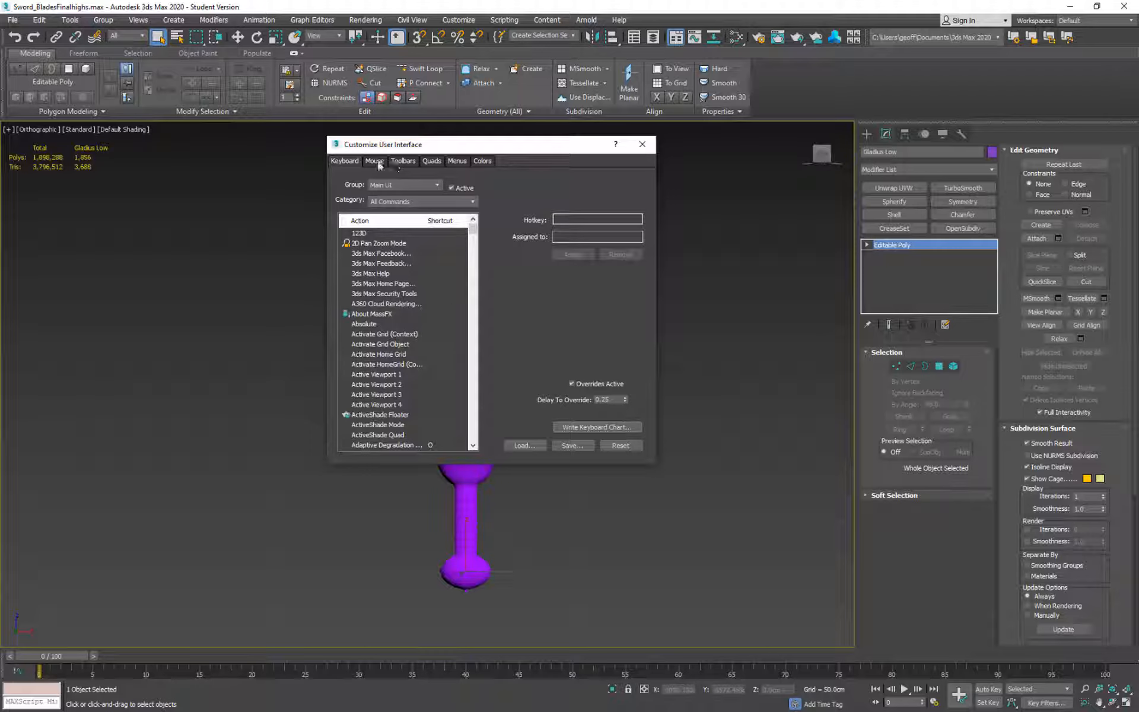
click(430, 163)
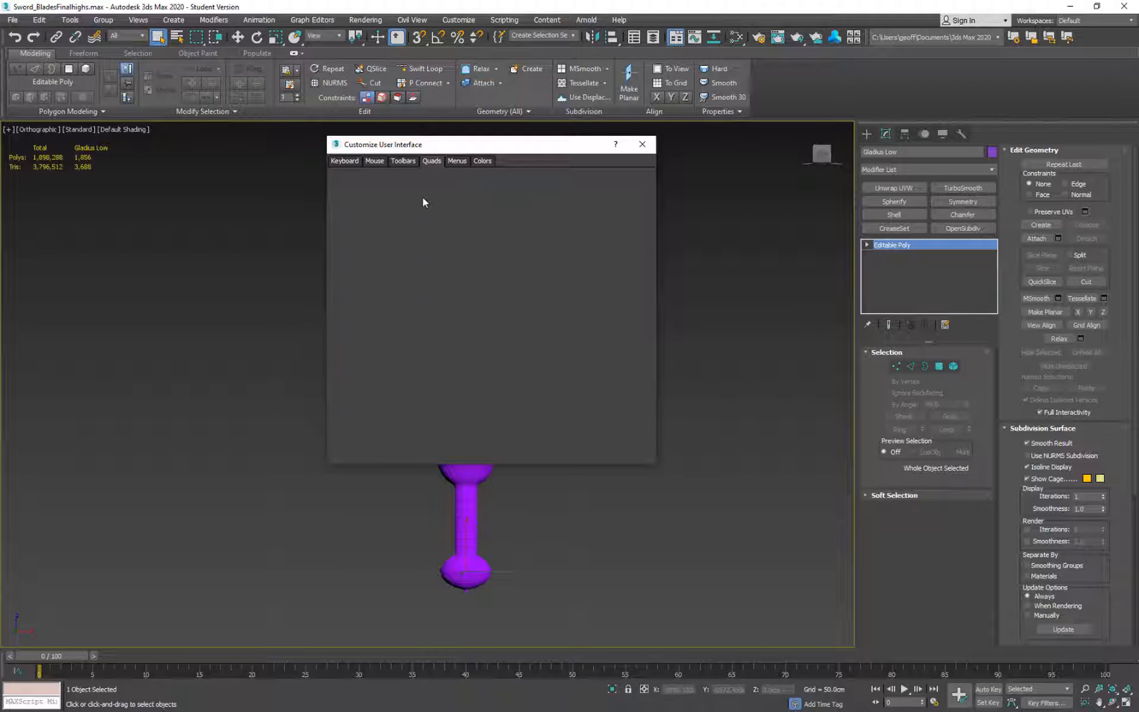
right_click(738, 461)
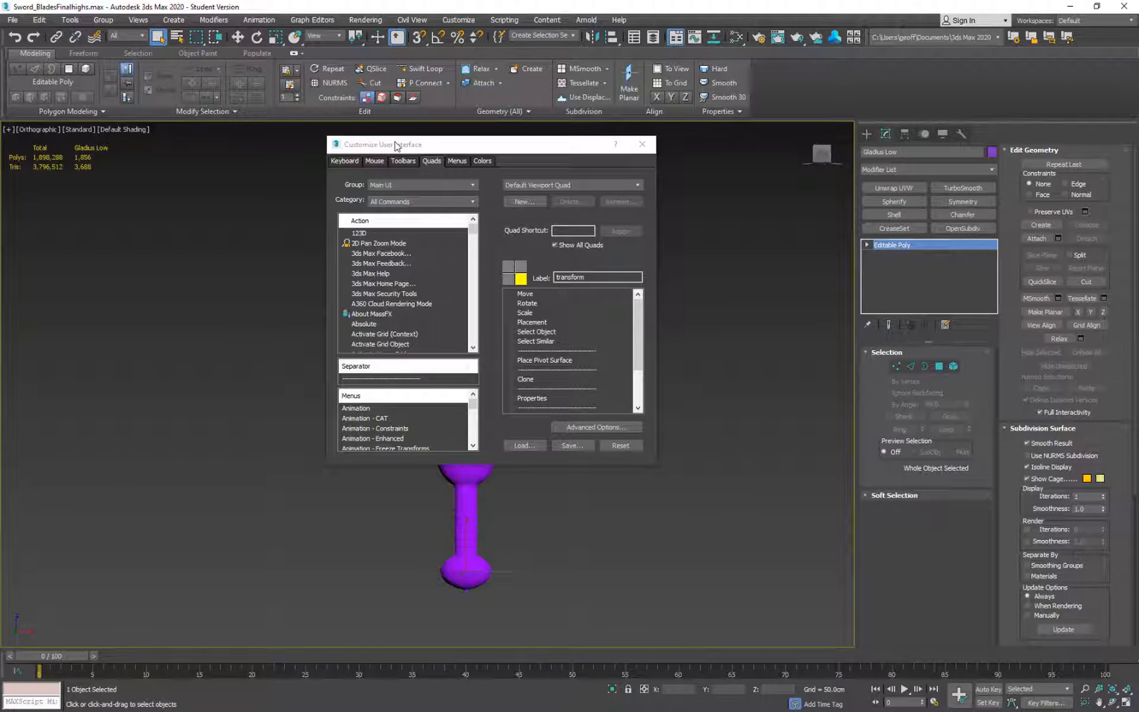
mouse_move(396, 147)
mouse_down()
mouse_move(439, 145)
mouse_move(410, 144)
mouse_up()
click(359, 158)
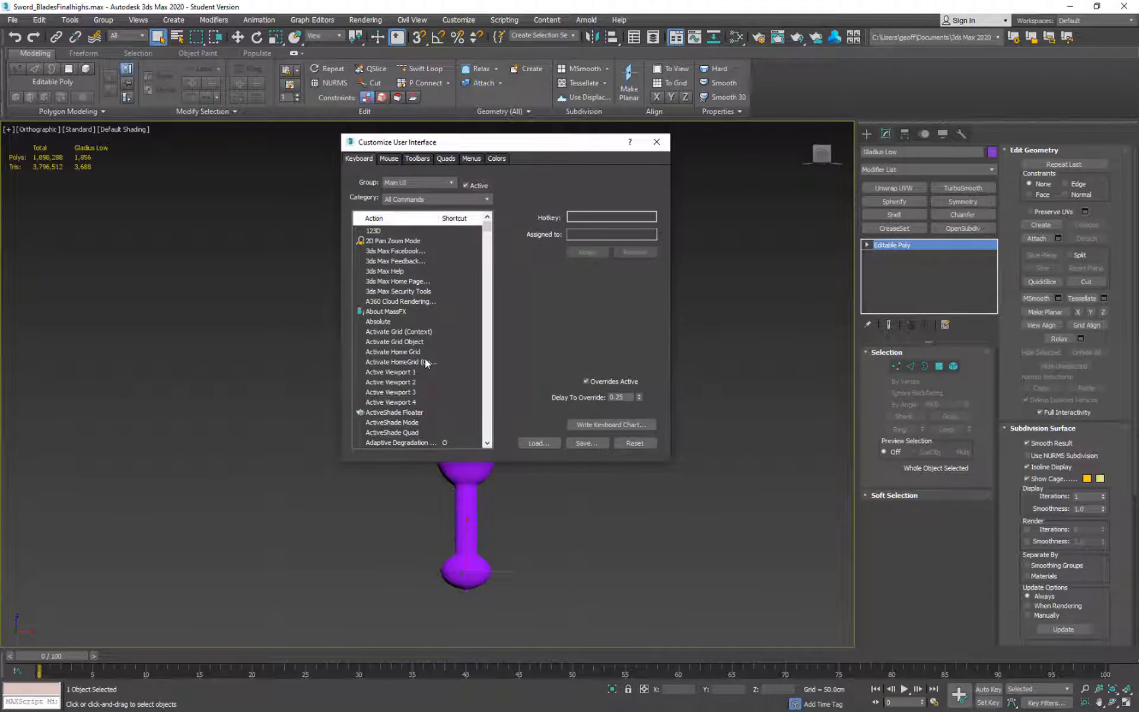
click(382, 394)
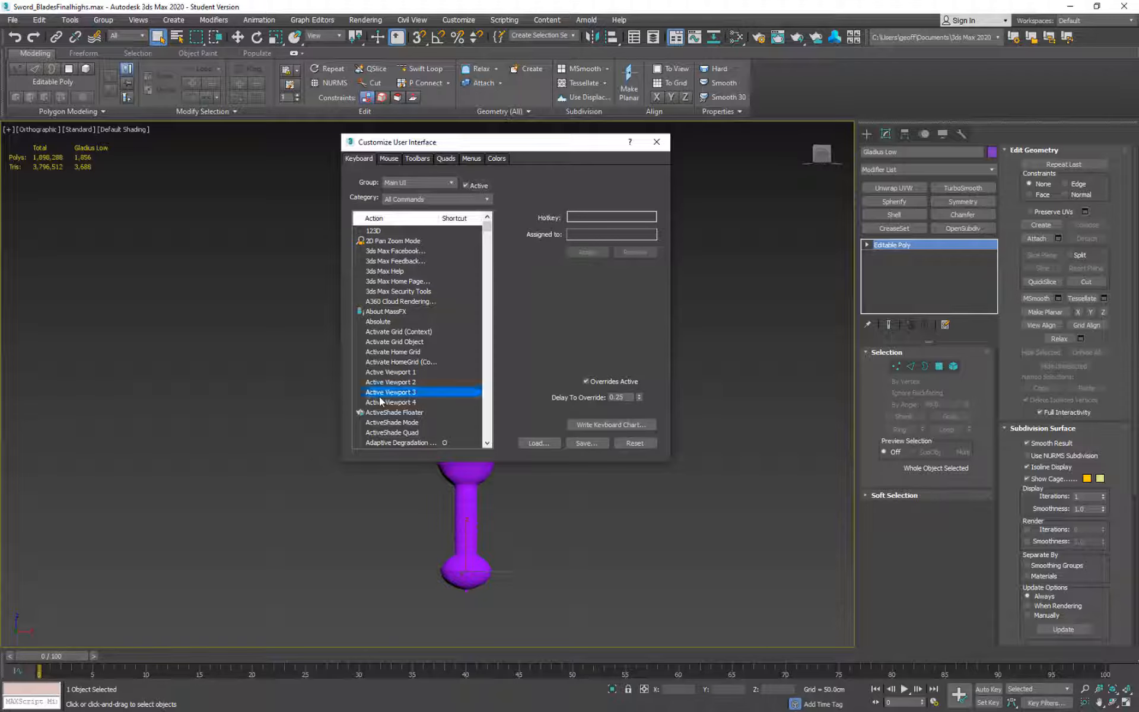
scroll(394, 352, down, 10)
scroll(396, 354, down, 5)
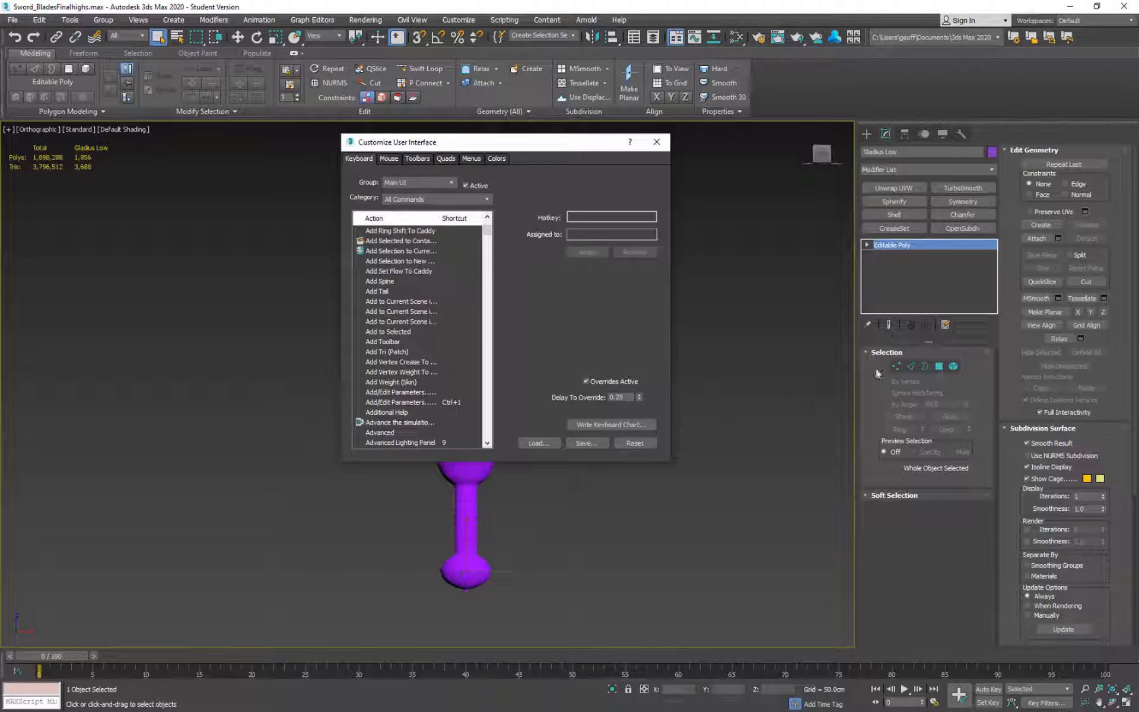
click(660, 143)
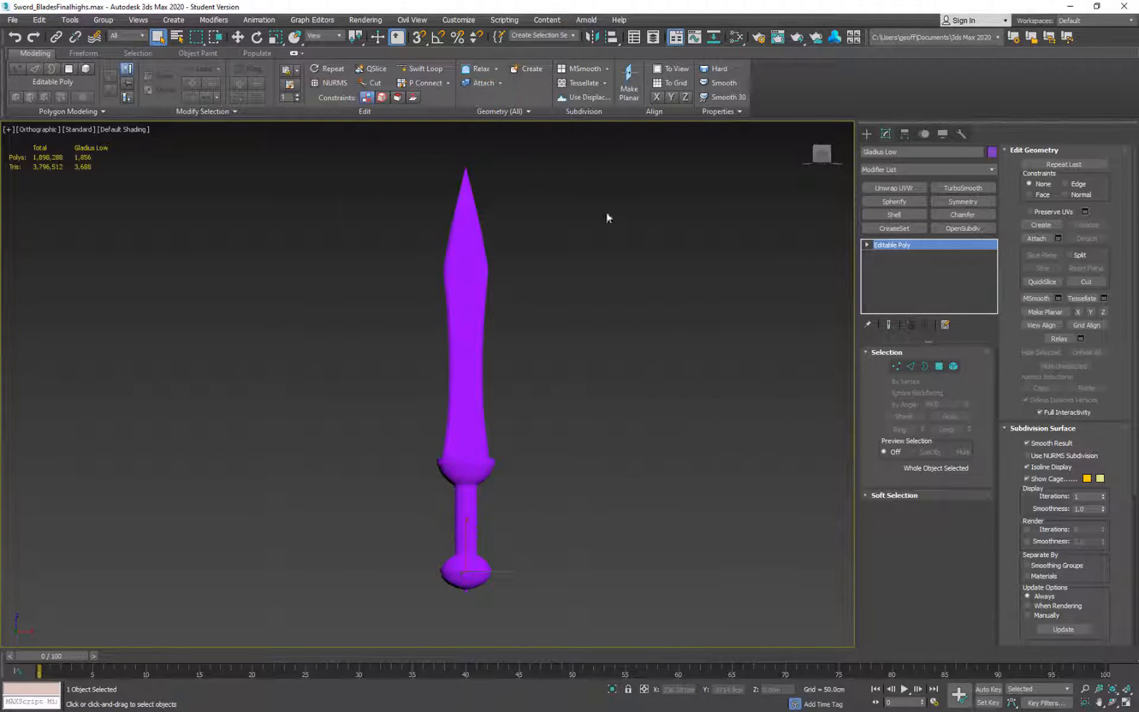
middle_drag(654, 282, 602, 257)
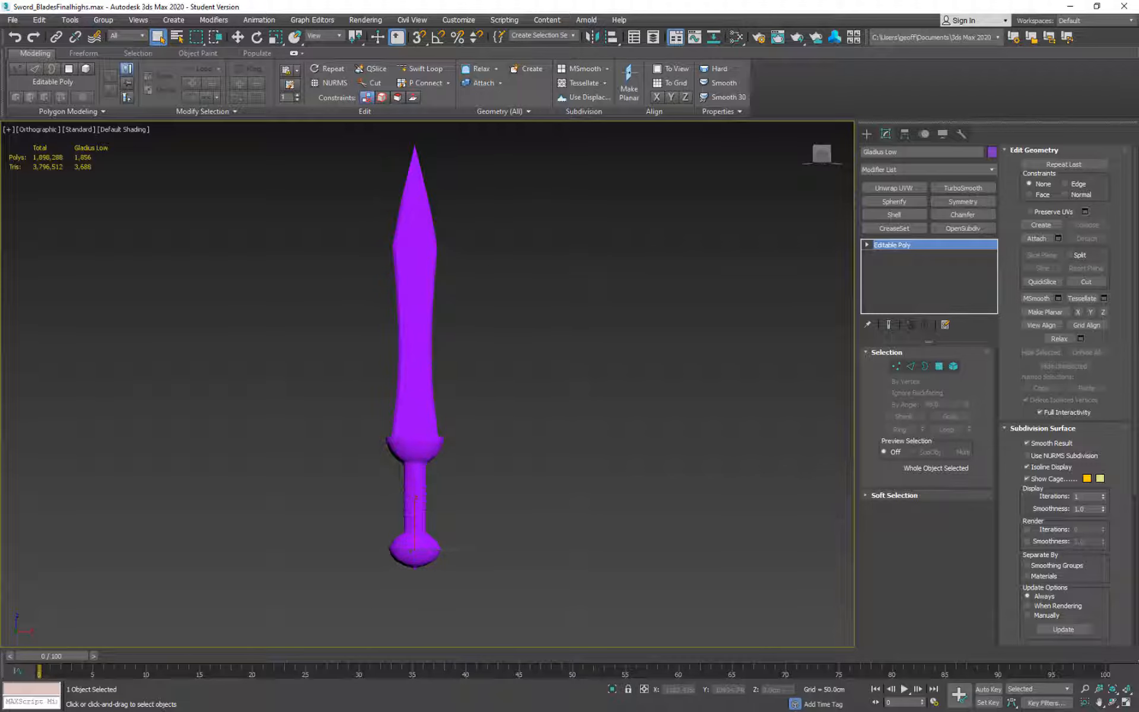
mouse_move(490, 314)
alt+middle_down()
mouse_move(621, 258)
mouse_move(491, 315)
alt+middle_up()
middle_drag(475, 246, 511, 252)
scroll(475, 267, up, 3)
scroll(508, 232, down, 3)
scroll(511, 218, up, 2)
scroll(429, 134, up, 2)
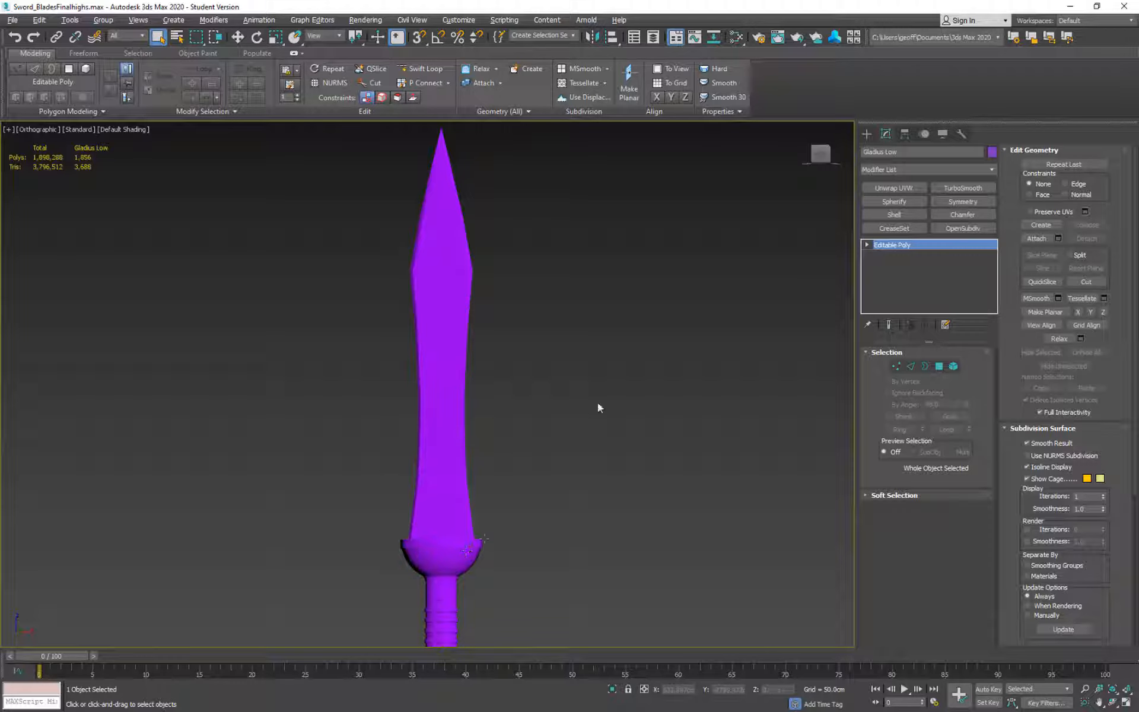
- Examine the purple low-poly sword's blade close up and from several sides
middle_drag(653, 389, 681, 364)
scroll(481, 210, up, 2)
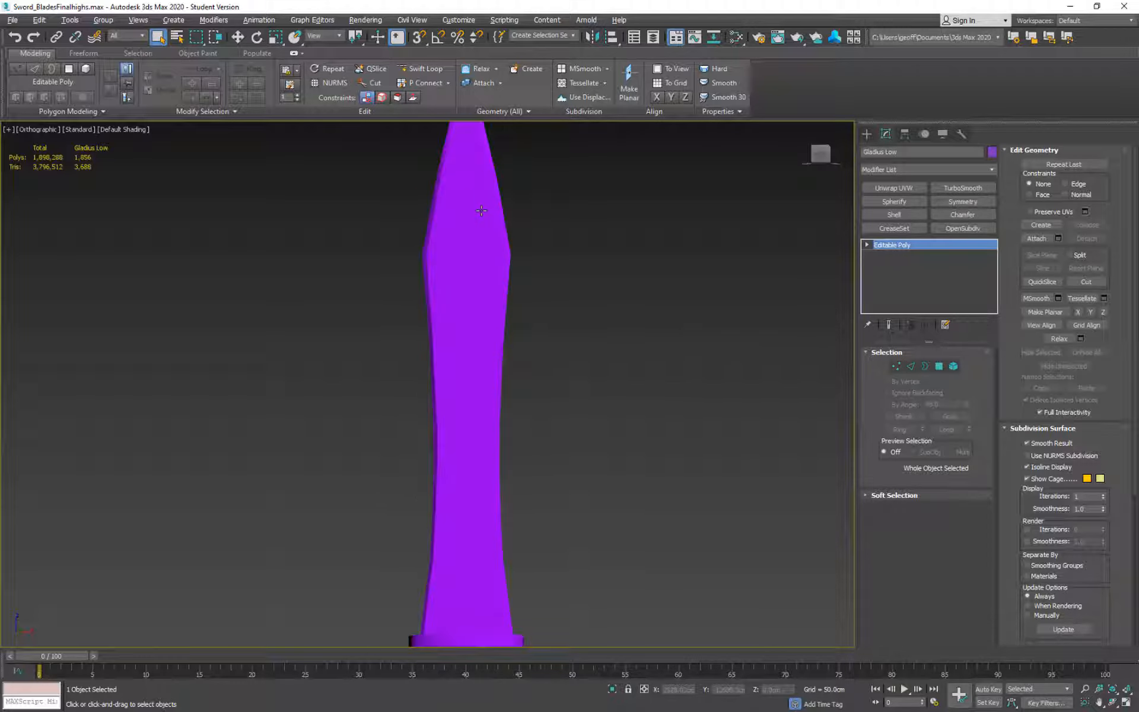
scroll(481, 210, up, 2)
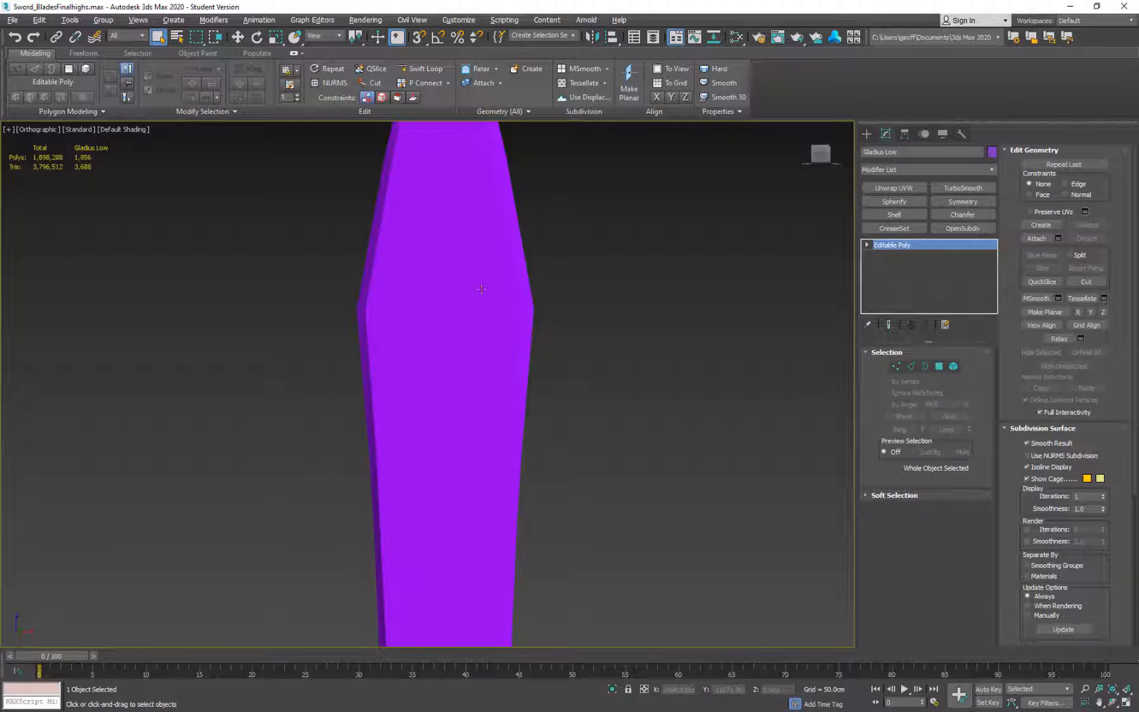
scroll(594, 279, down, 3)
scroll(580, 231, down, 2)
middle_drag(580, 231, 557, 236)
alt+middle_drag(601, 321, 445, 319)
alt+middle_drag(469, 379, 394, 326)
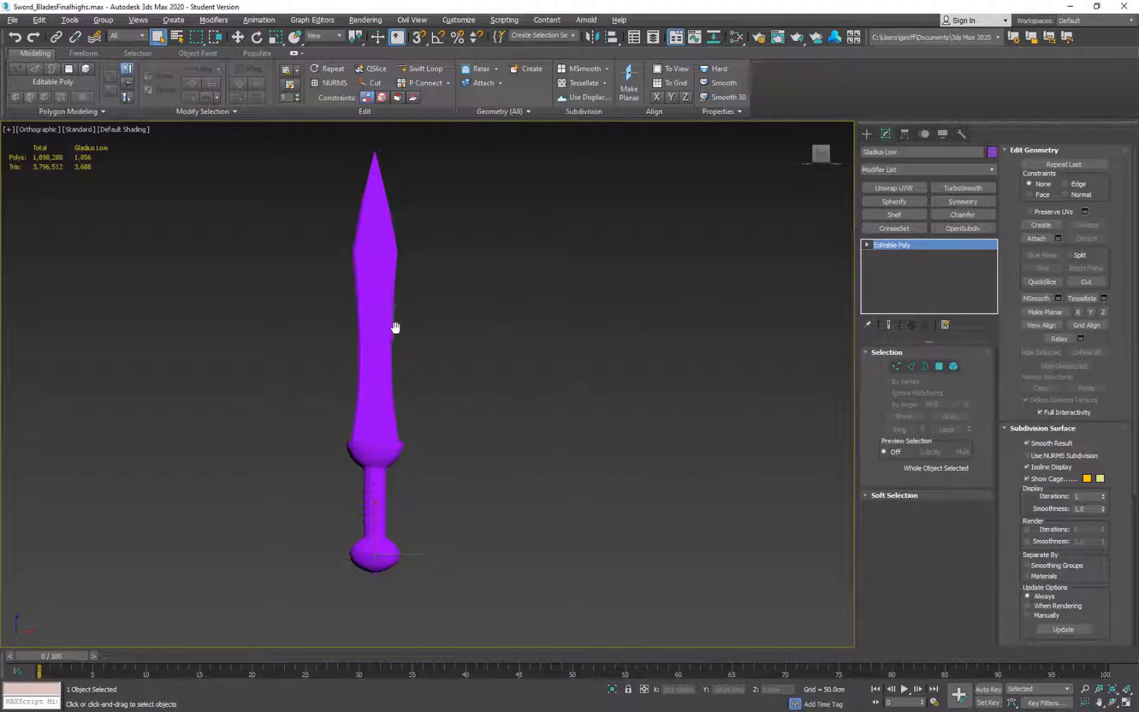
- Make one copy of the low-poly sword beside the original and name it Gladius Turbo
key(w)
mouse_move(395, 547)
shift+mouse_down()
mouse_move(536, 625)
mouse_move(516, 557)
mouse_move(497, 560)
shift+mouse_up()
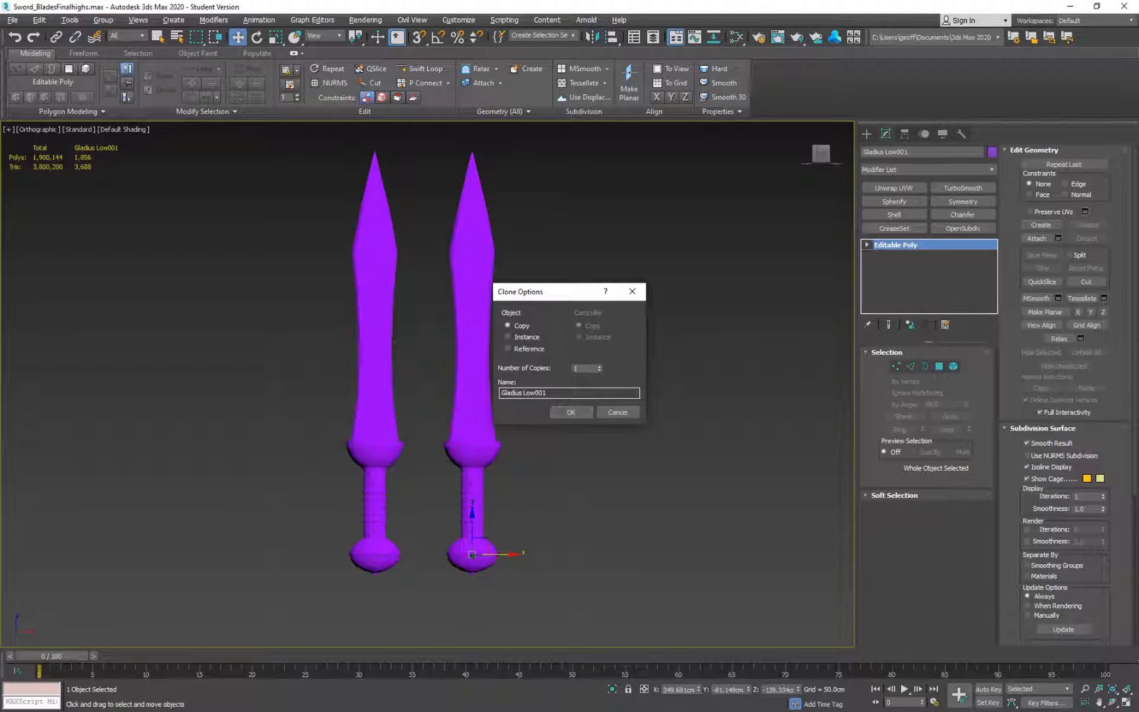
click(572, 411)
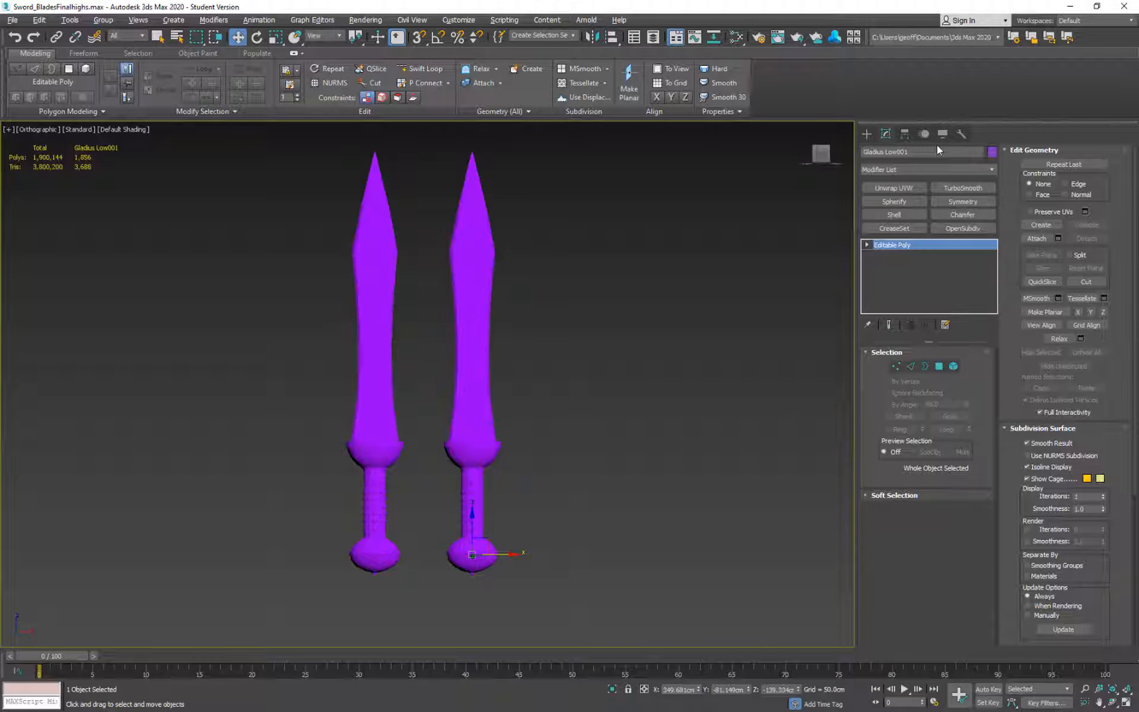
drag(906, 148, 888, 152)
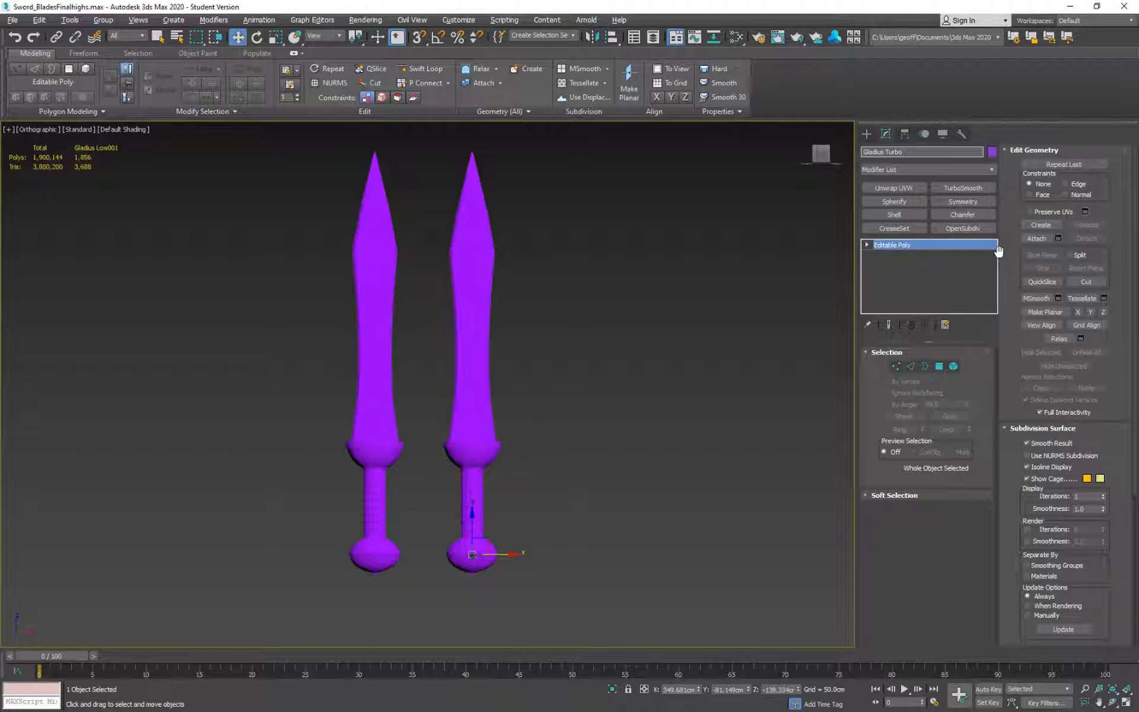
key(Return)
- Make one copy of Gladius Turbo beside it, named Gladius OpenSub
mouse_move(509, 554)
shift+mouse_down()
mouse_move(664, 554)
mouse_move(622, 555)
shift+mouse_up()
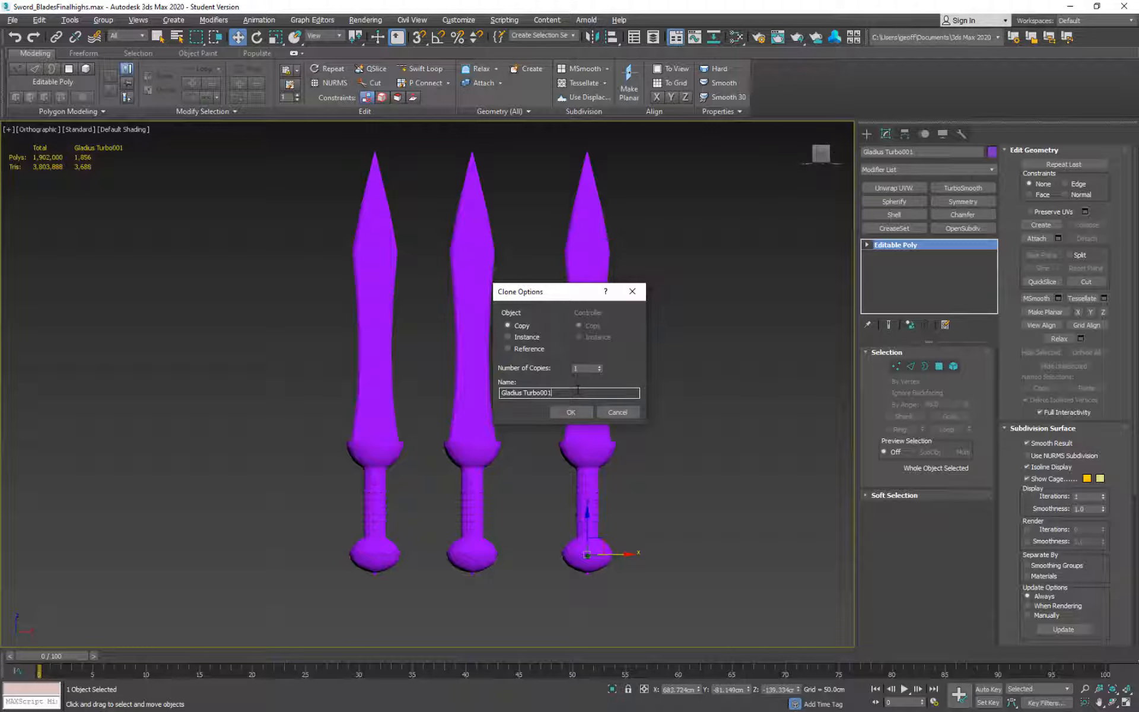
drag(578, 390, 527, 393)
text(OpenSub)
key(Return)
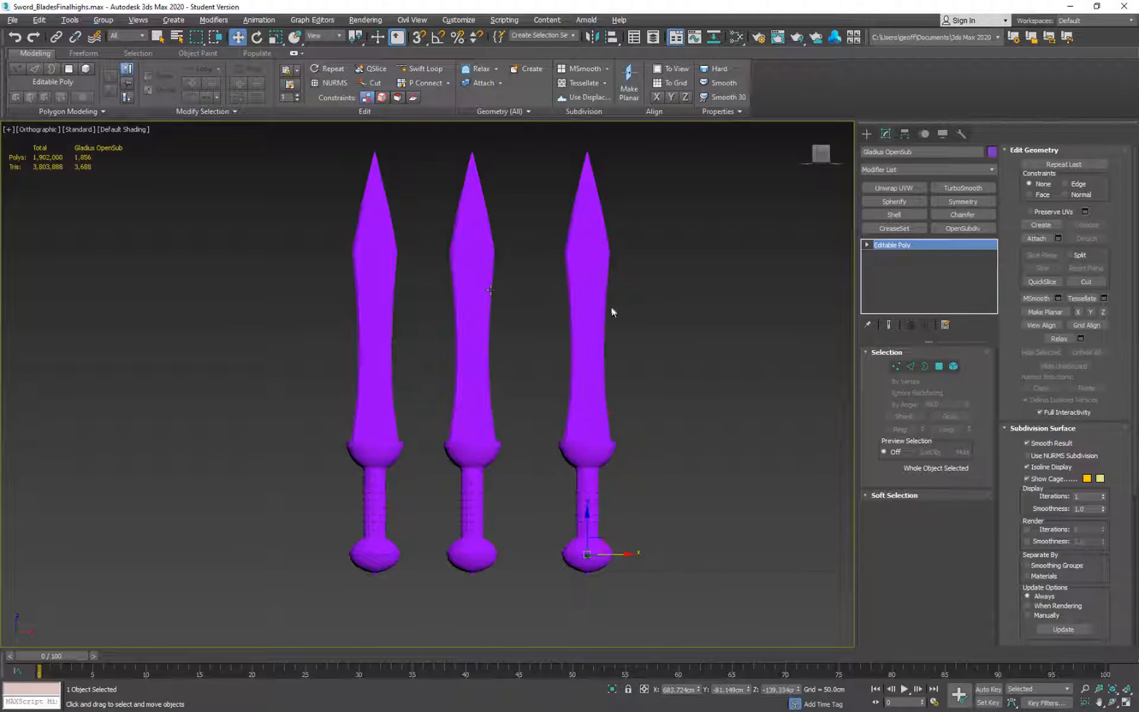
- Move the middle Gladius Turbo sword along X to about 384 cm to even out the spacing between the three swords
middle_drag(612, 309, 600, 328)
mouse_move(524, 273)
middle_down()
mouse_move(493, 290)
mouse_move(518, 259)
mouse_move(511, 272)
middle_up()
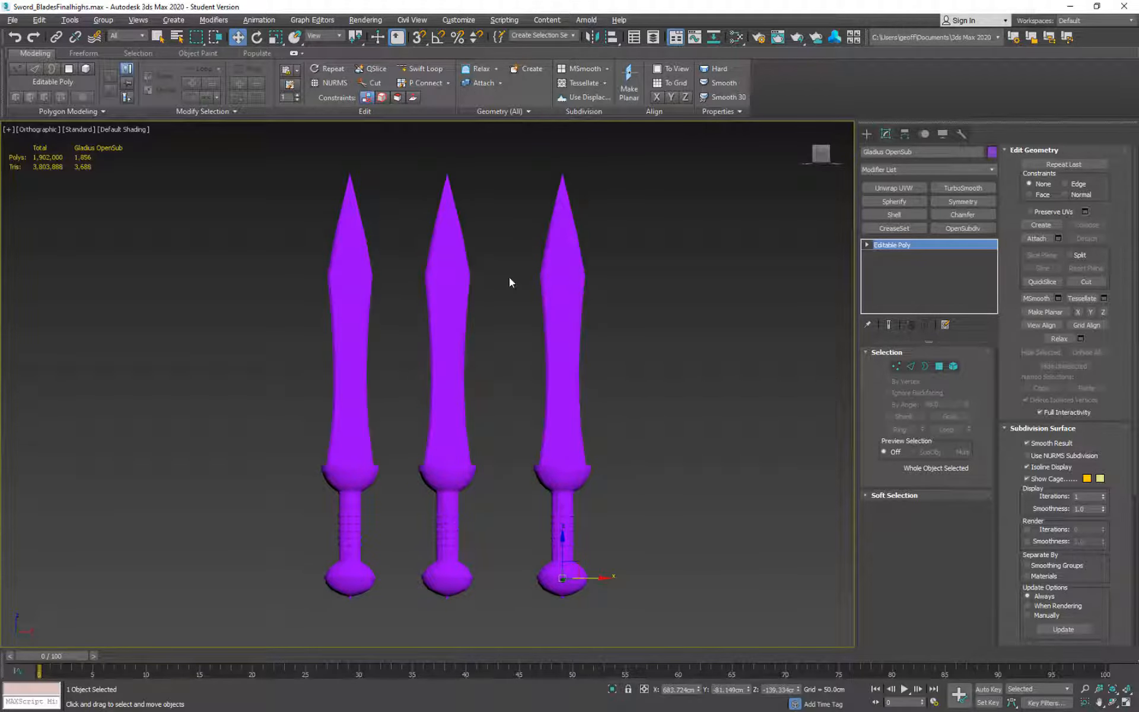
scroll(510, 280, down, 2)
scroll(511, 280, up, 2)
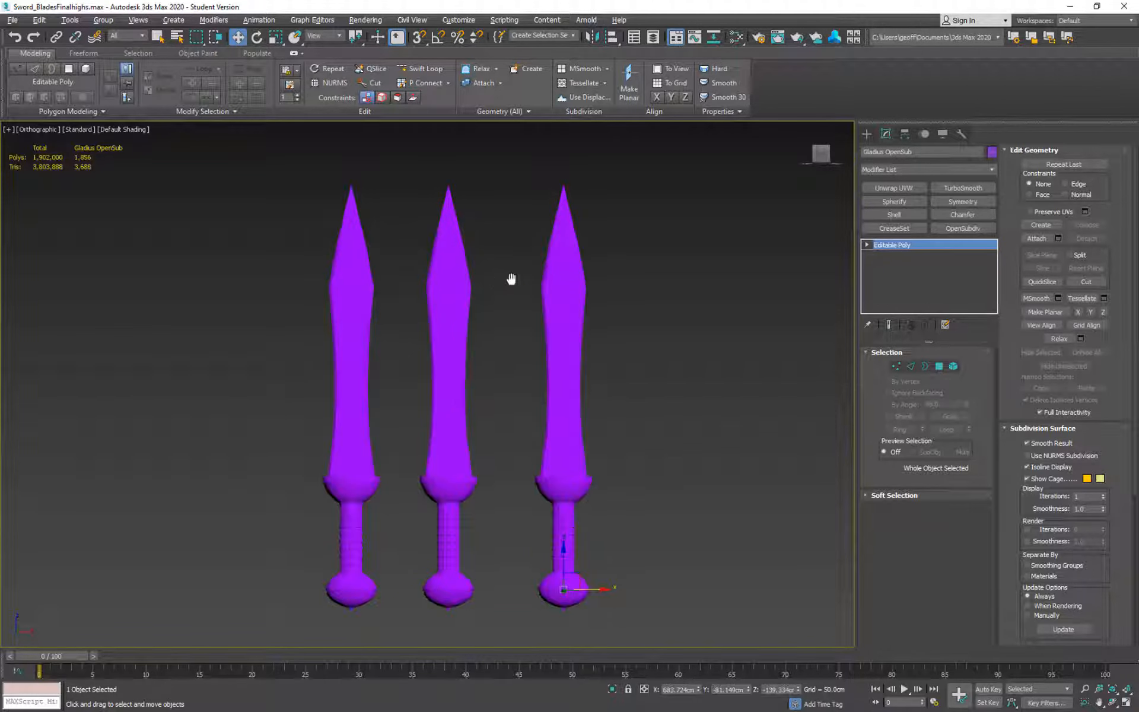
click(455, 392)
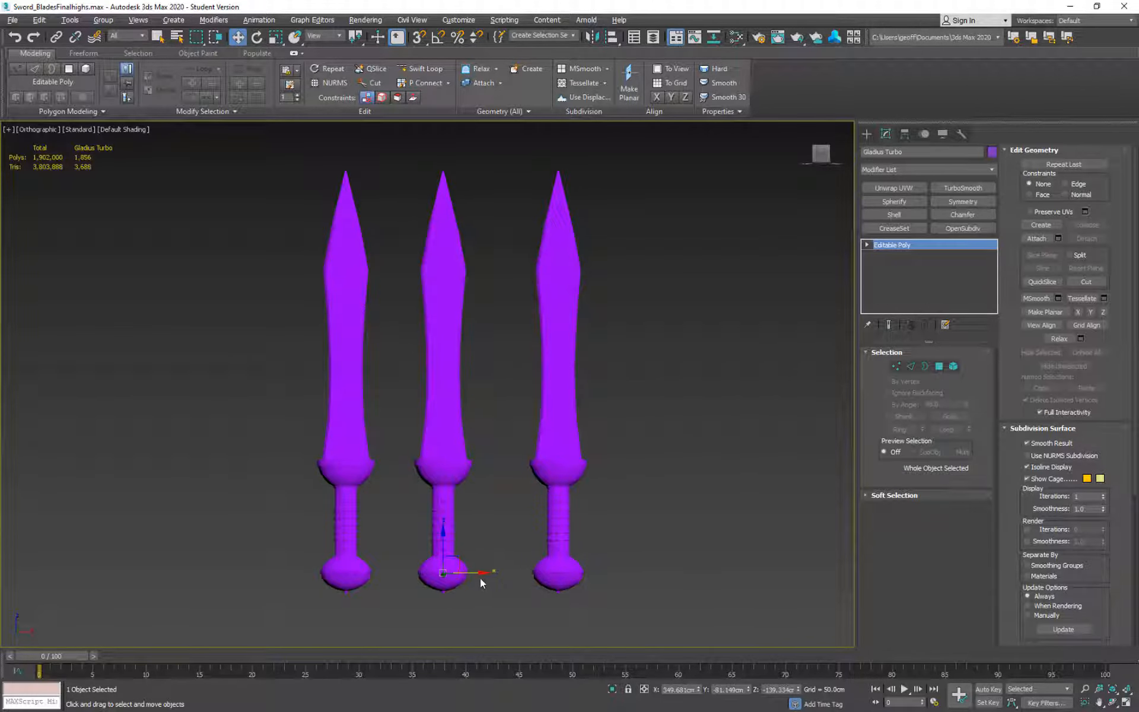
drag(480, 583, 492, 573)
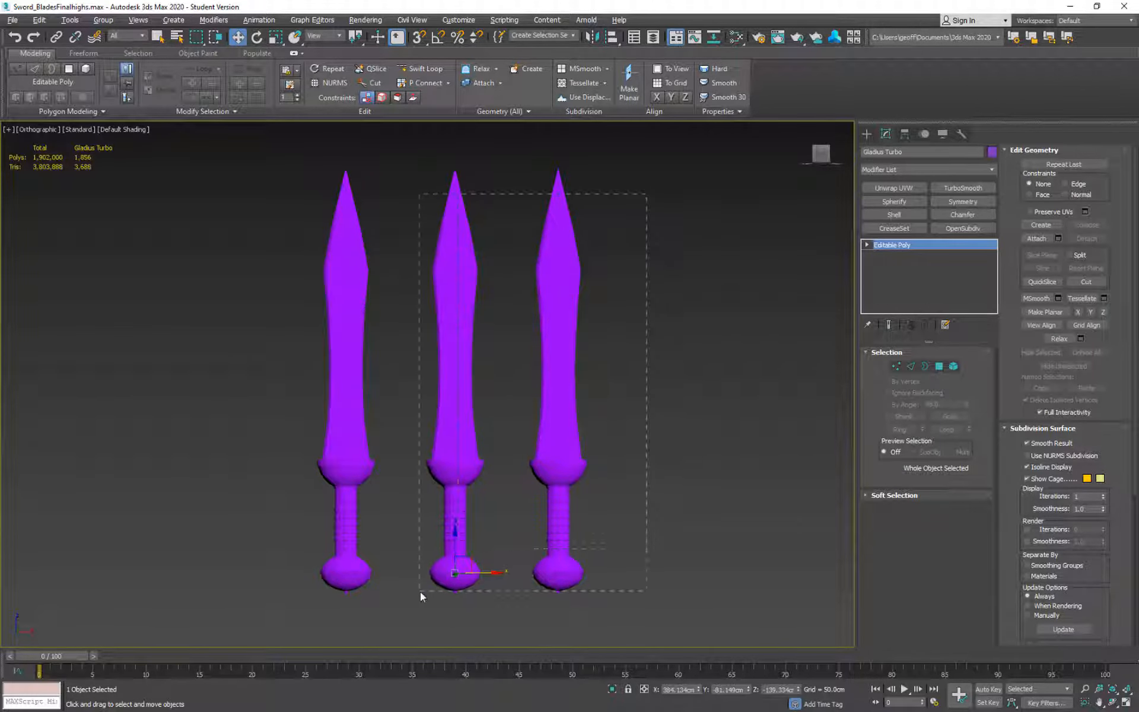
- Select the two copied swords and duplicate Material #1 as Material #2 in the Slate Material Editor
drag(420, 592, 626, 429)
key(m)
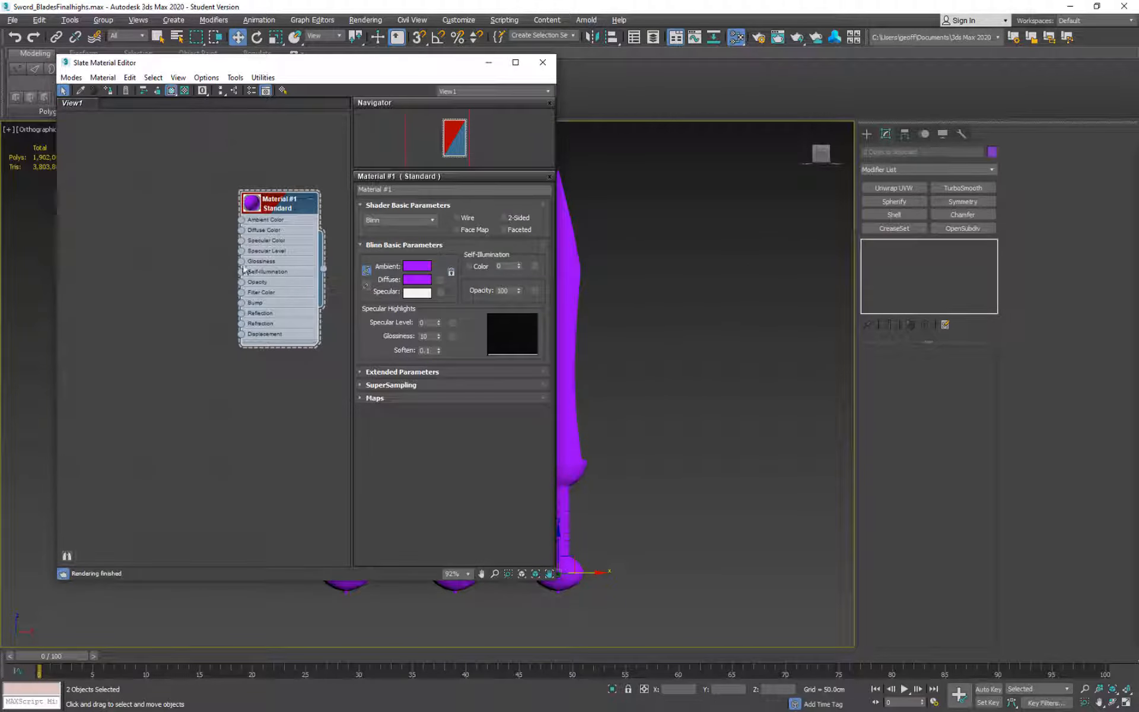
right_click(210, 224)
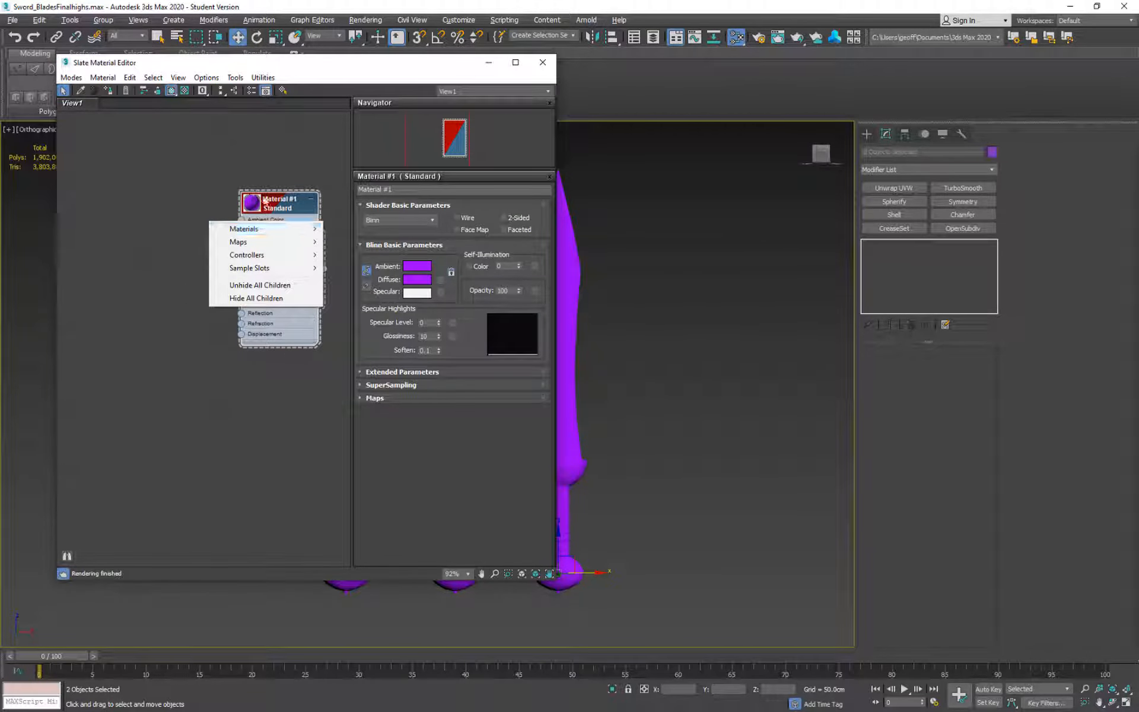
click(290, 203)
click(173, 358)
drag(284, 209, 191, 278)
drag(165, 337, 215, 401)
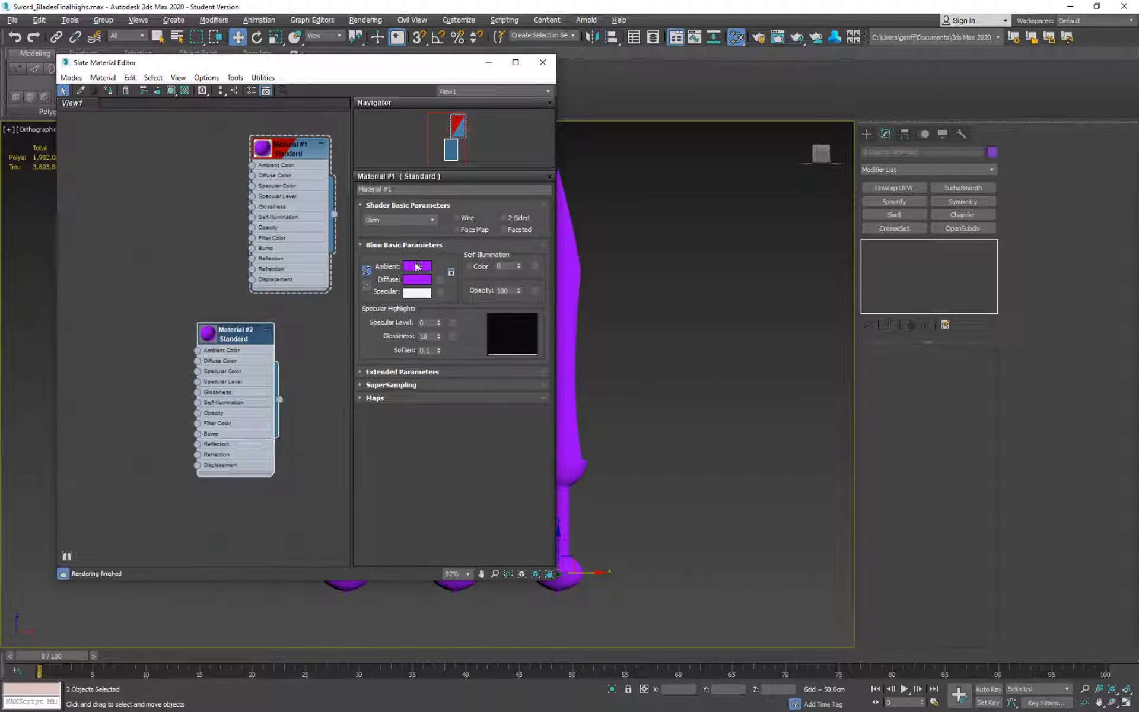
- Change the ambient and diffuse color of Material #1 from purple to a neutral grey
click(417, 267)
click(296, 80)
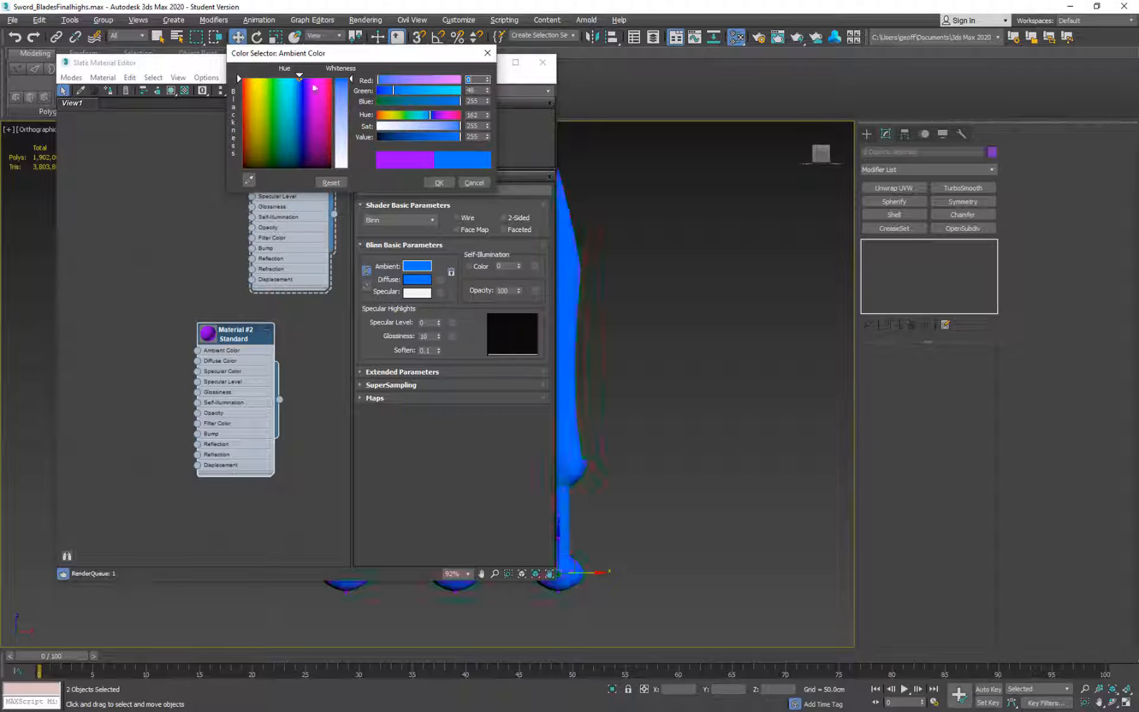
mouse_move(350, 113)
mouse_down()
mouse_move(350, 168)
mouse_move(351, 99)
mouse_up()
drag(351, 143, 351, 93)
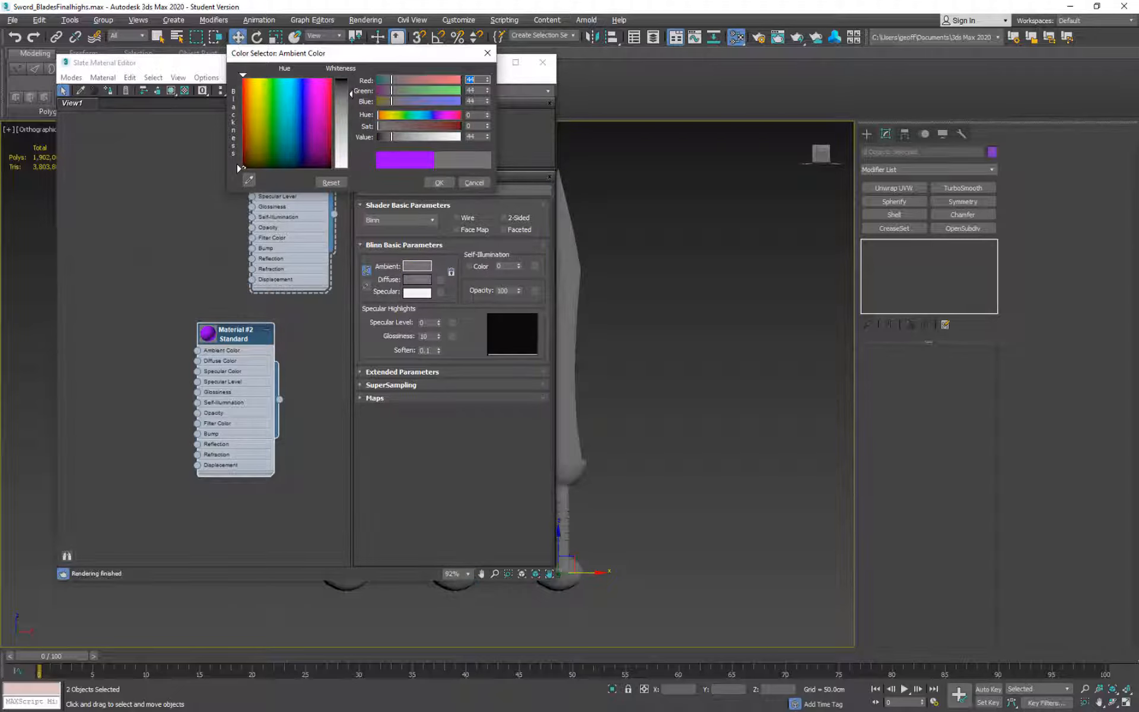
click(439, 183)
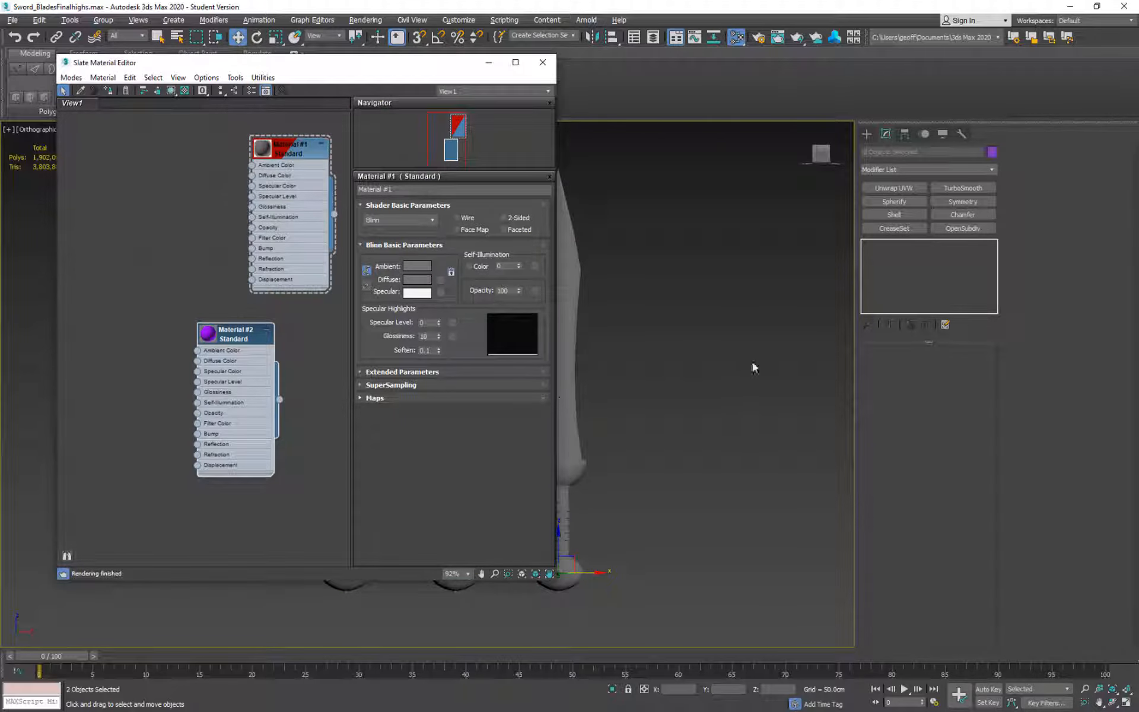
- Assign the purple Material #2 to the Gladius Low sword, show it shaded in the viewport and close the material editor
middle_drag(935, 365, 912, 356)
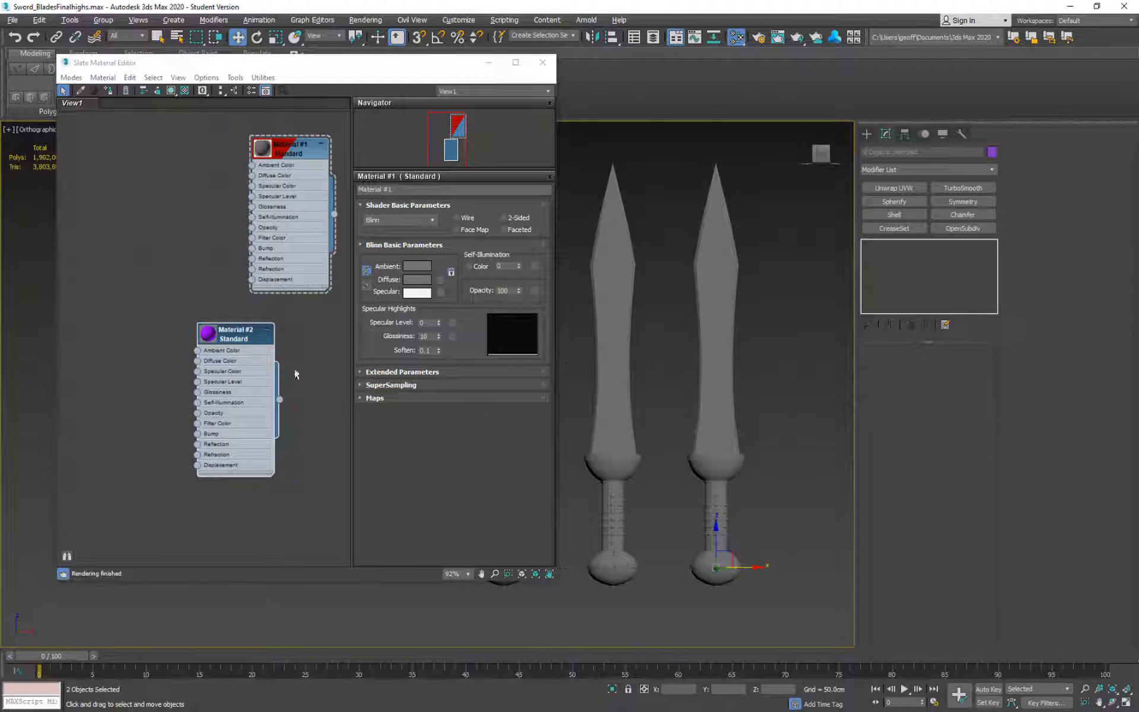
double_click(224, 337)
middle_drag(758, 326, 862, 311)
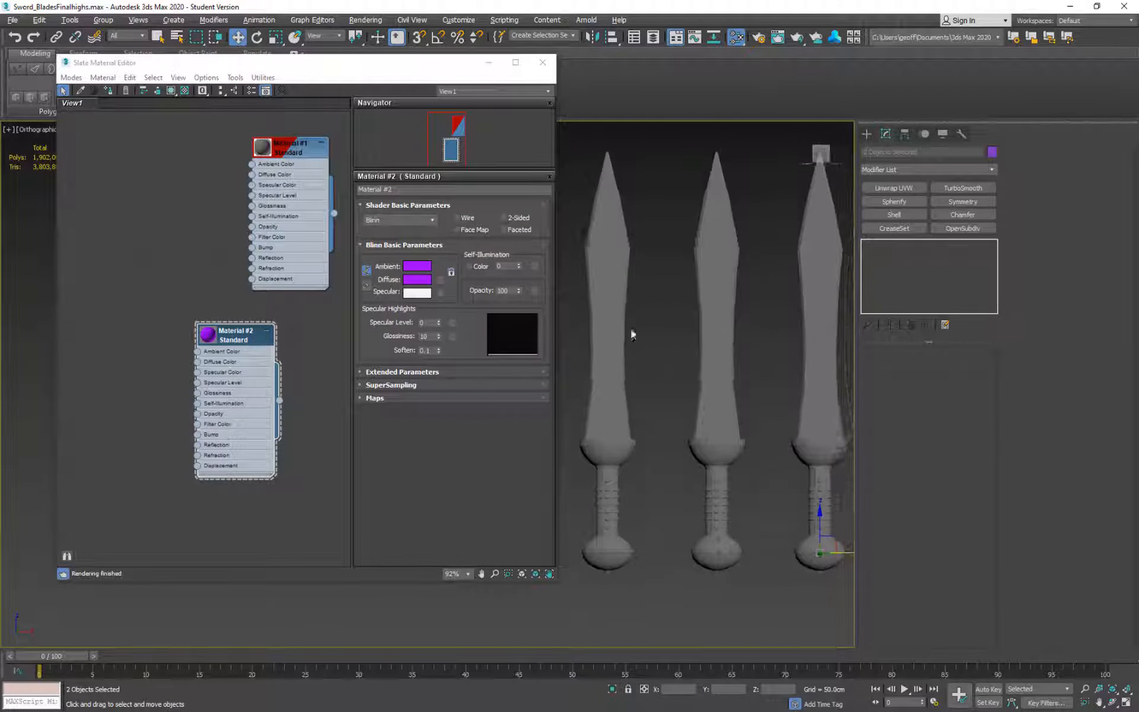
click(613, 337)
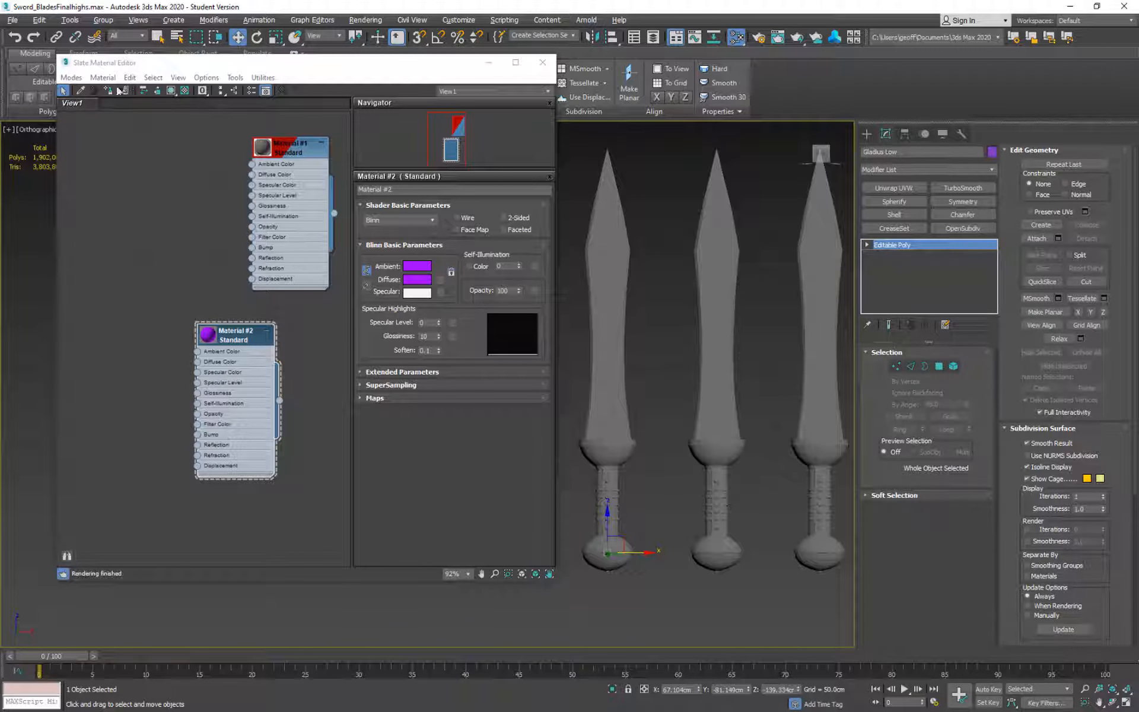
click(109, 90)
click(172, 90)
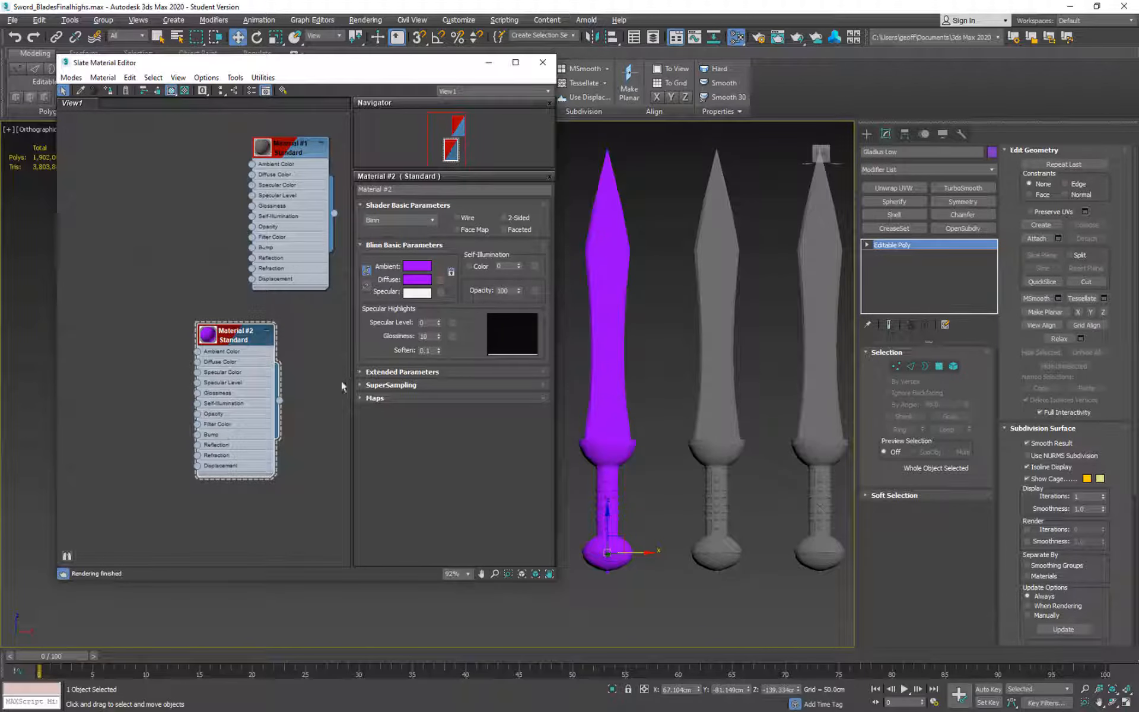
middle_drag(671, 394, 584, 363)
click(540, 61)
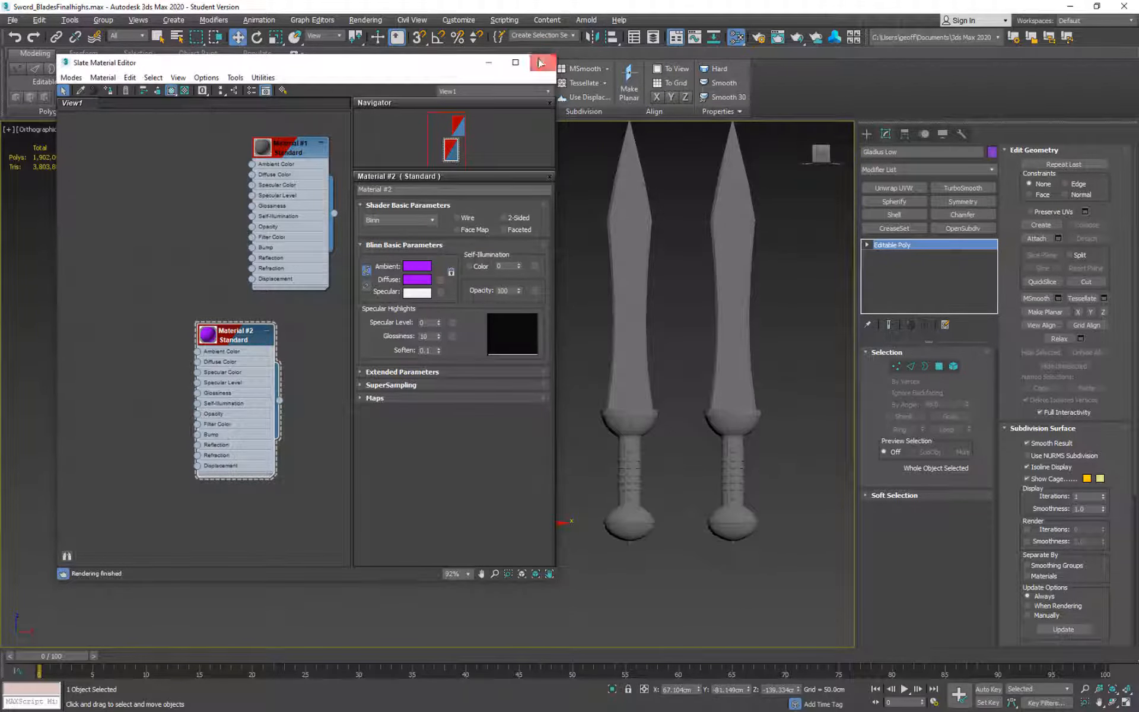
- Select only the middle grey sword, Gladius Turbo, and hide all unselected objects
middle_drag(722, 352, 496, 341)
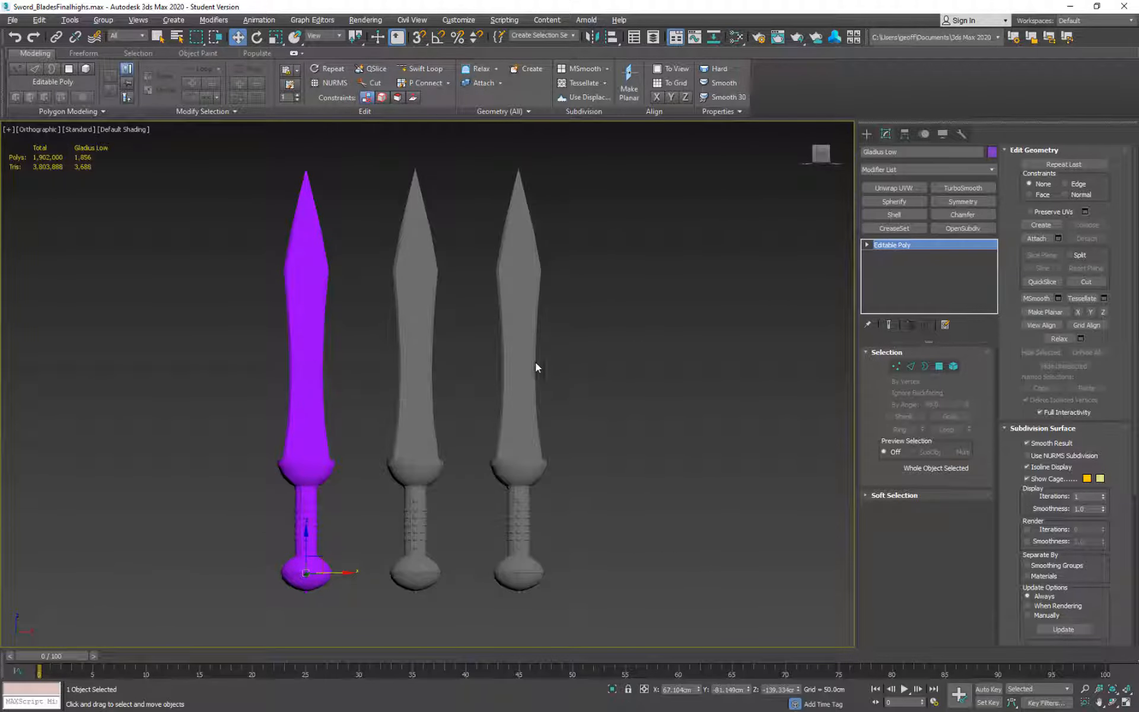
alt+middle_drag(691, 401, 757, 303)
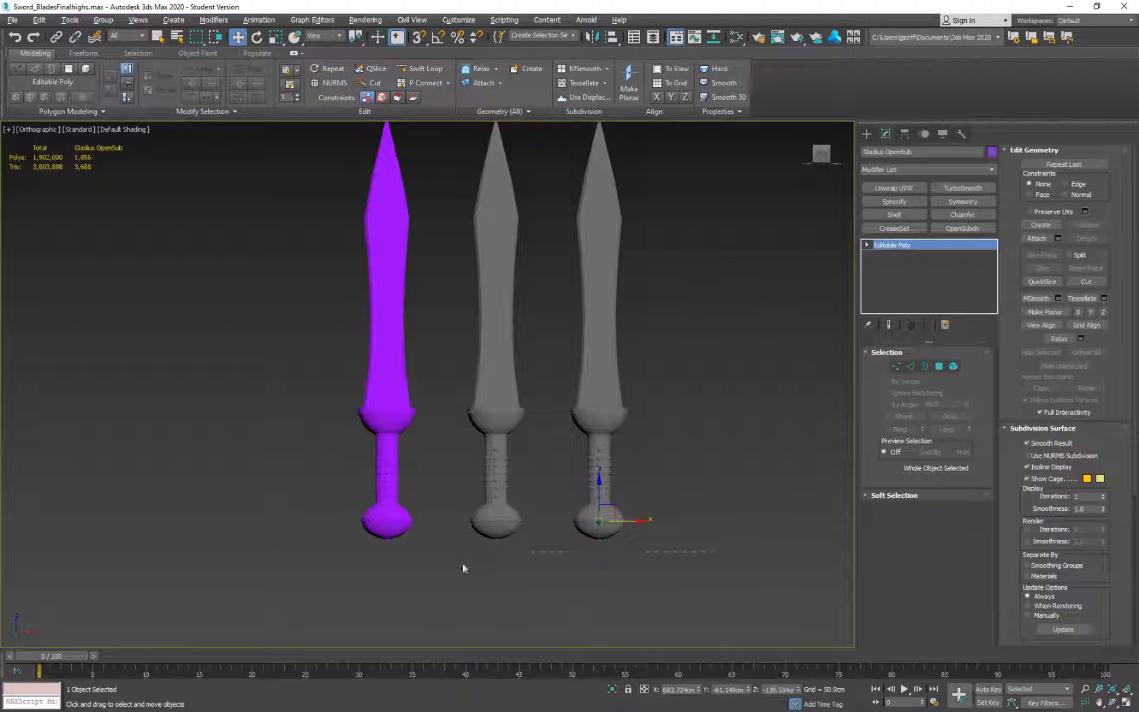
drag(463, 567, 667, 426)
right_click(667, 425)
click(507, 273)
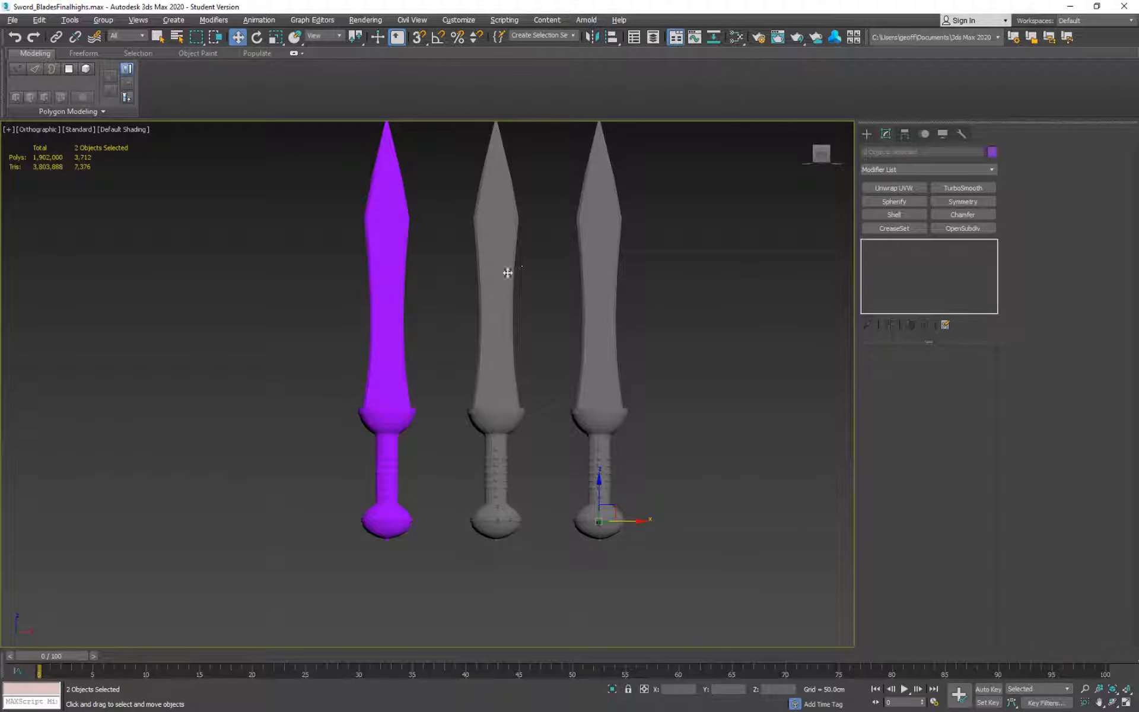
click(490, 299)
middle_drag(543, 307, 418, 335)
scroll(555, 291, up, 2)
right_click(702, 358)
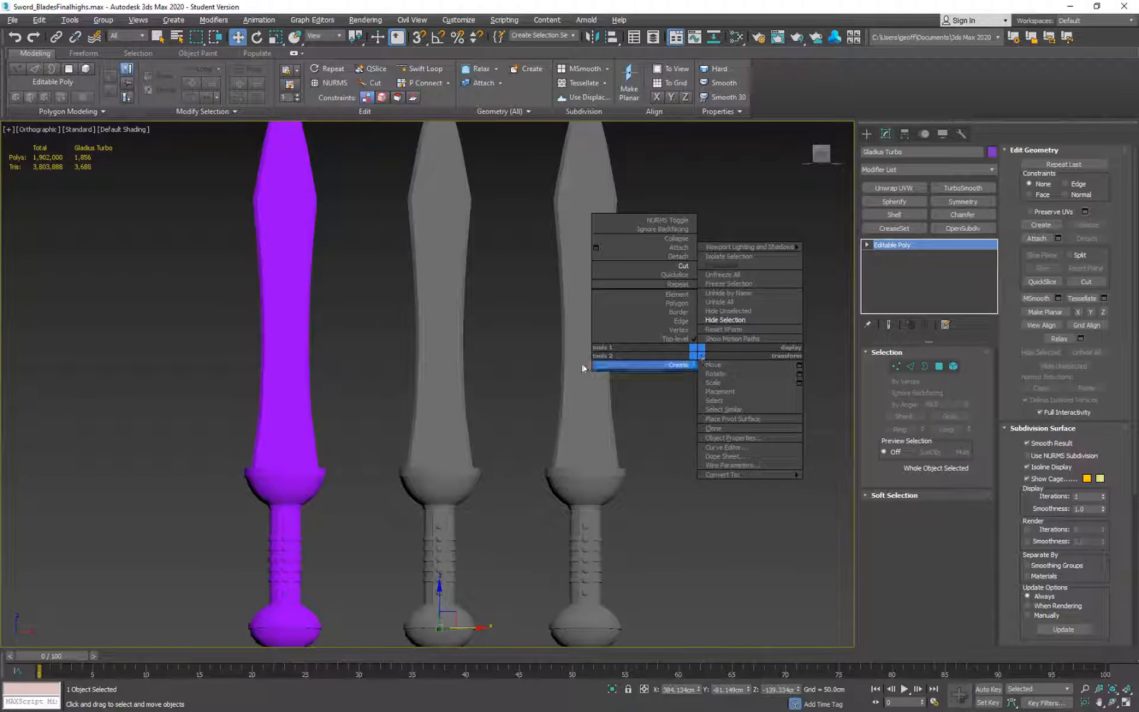
click(523, 376)
right_click(522, 376)
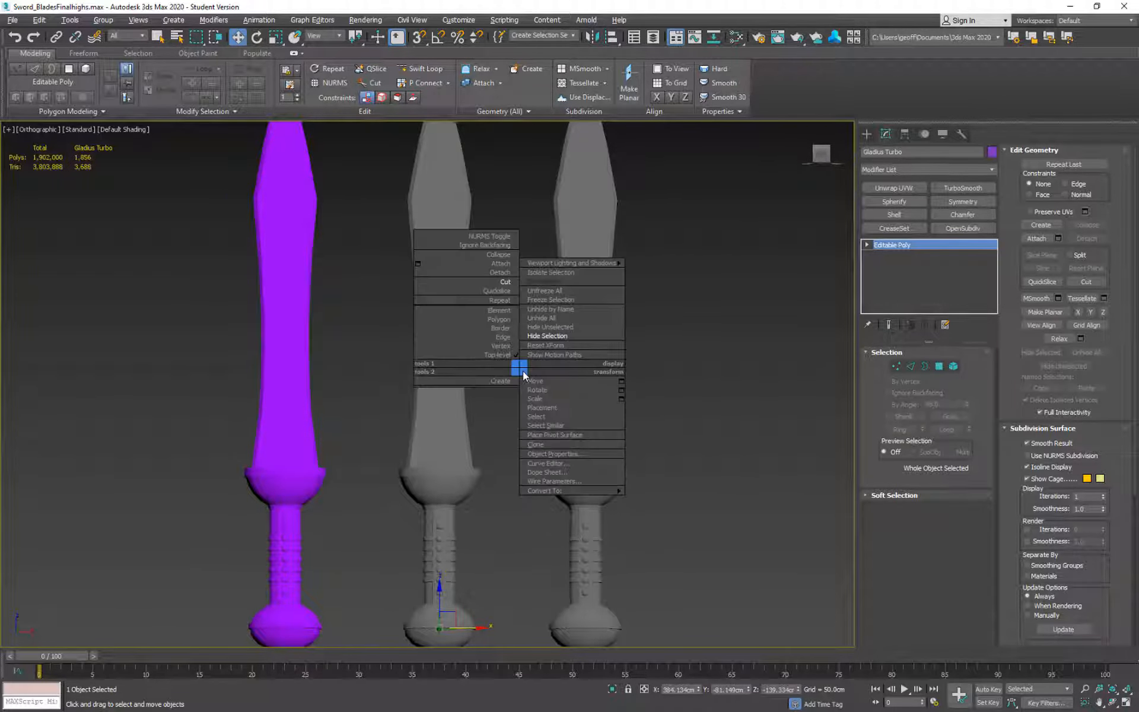
click(568, 326)
- Turn on edged faces for the isolated grey sword and examine its topology from the blade down to the hilt
scroll(446, 307, down, 3)
middle_drag(446, 308, 453, 322)
alt+middle_drag(453, 322, 458, 323)
key(4)
key(4)
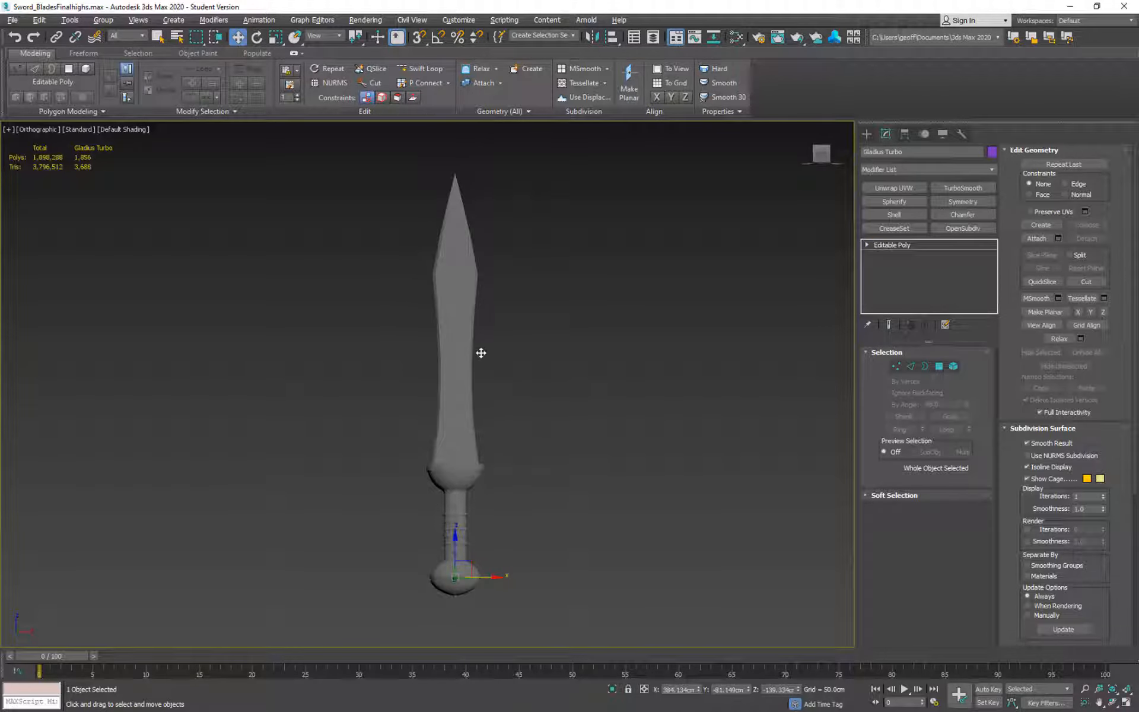
key(F4)
alt+middle_drag(518, 375, 507, 289)
scroll(507, 289, up, 3)
middle_drag(508, 289, 504, 305)
scroll(505, 305, up, 3)
middle_drag(466, 341, 522, 496)
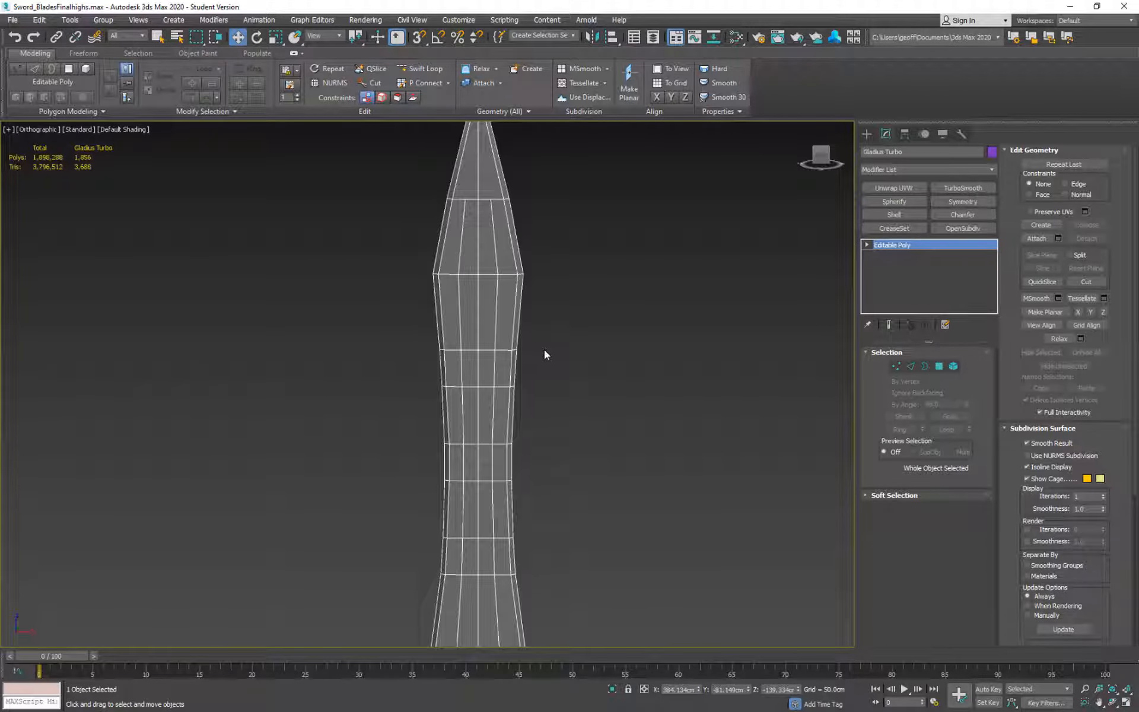
middle_drag(546, 341, 527, 195)
mouse_move(556, 382)
middle_down()
mouse_move(558, 275)
mouse_move(526, 313)
middle_up()
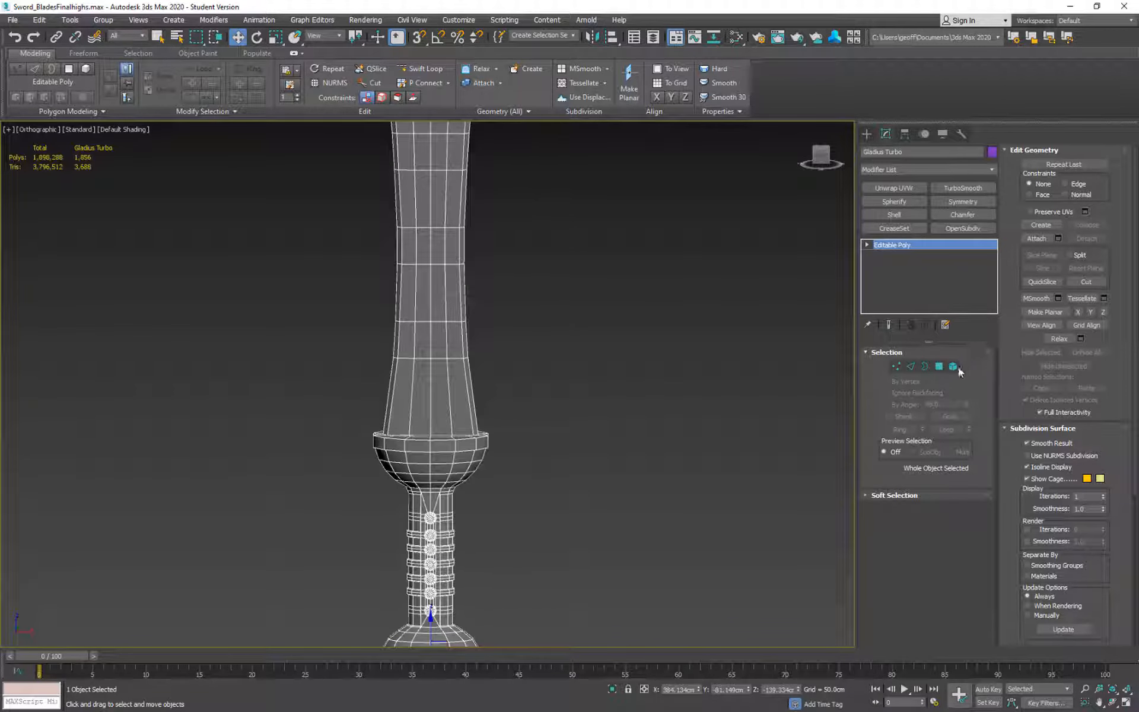
- Switch the grey sword to polygon editing and select a single polygon on the blade
click(939, 366)
middle_drag(469, 262, 500, 382)
scroll(531, 405, down, 2)
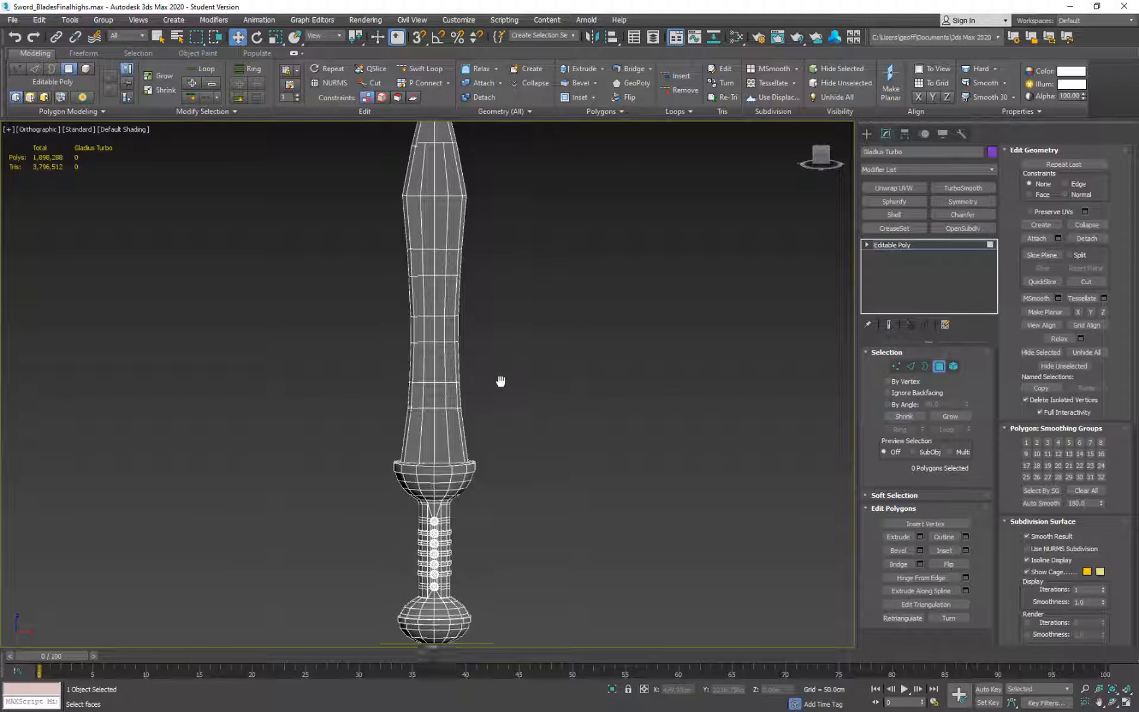
scroll(501, 381, down, 2)
middle_drag(532, 330, 536, 369)
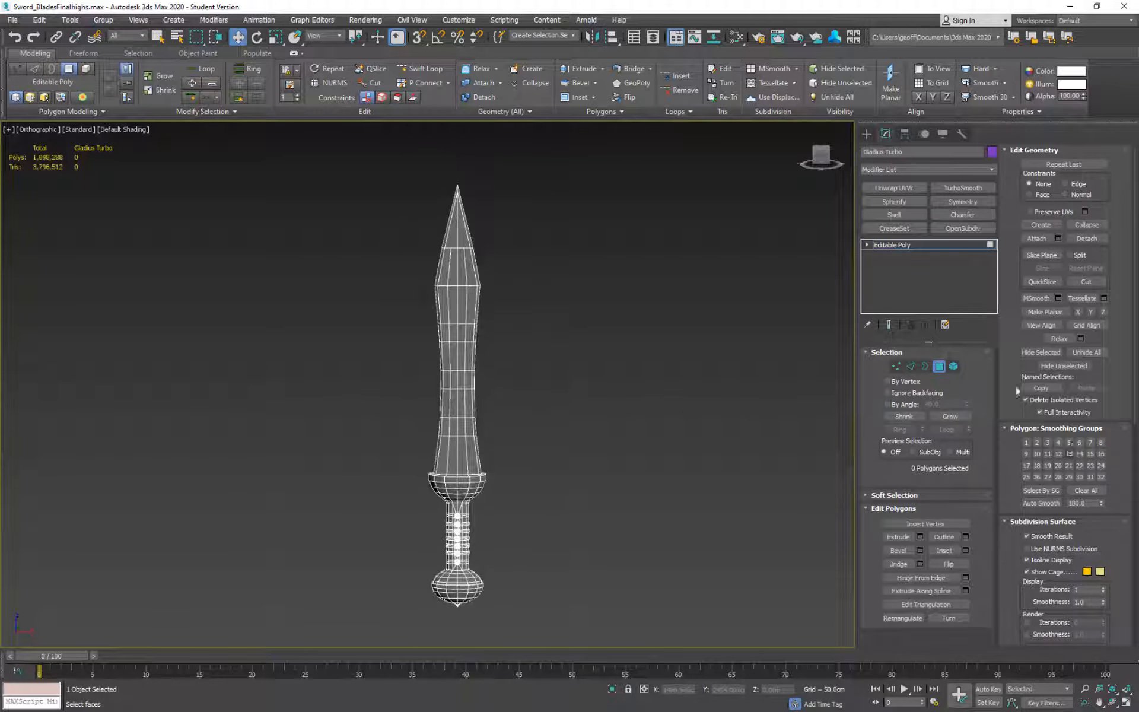
click(461, 332)
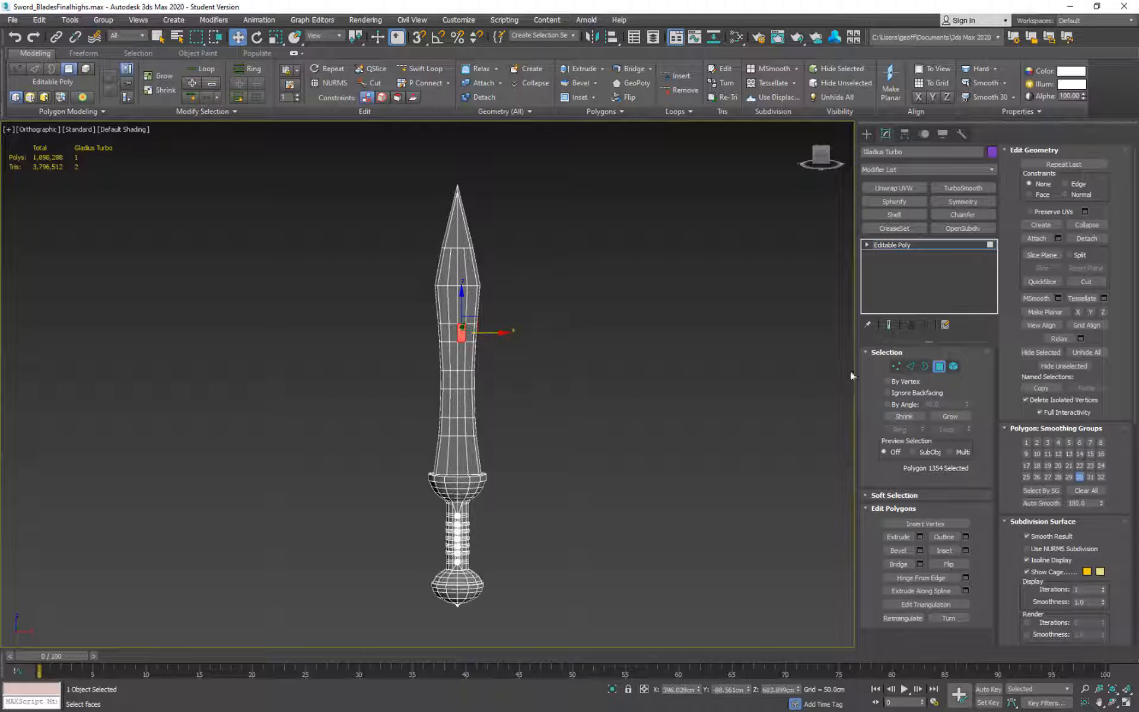
- Enable polygon selection by angle with a threshold of 10 and select the flat front faces of the blade
click(907, 404)
double_click(939, 404)
text(10)
key(Return)
click(471, 284)
middle_drag(512, 397, 334, 327)
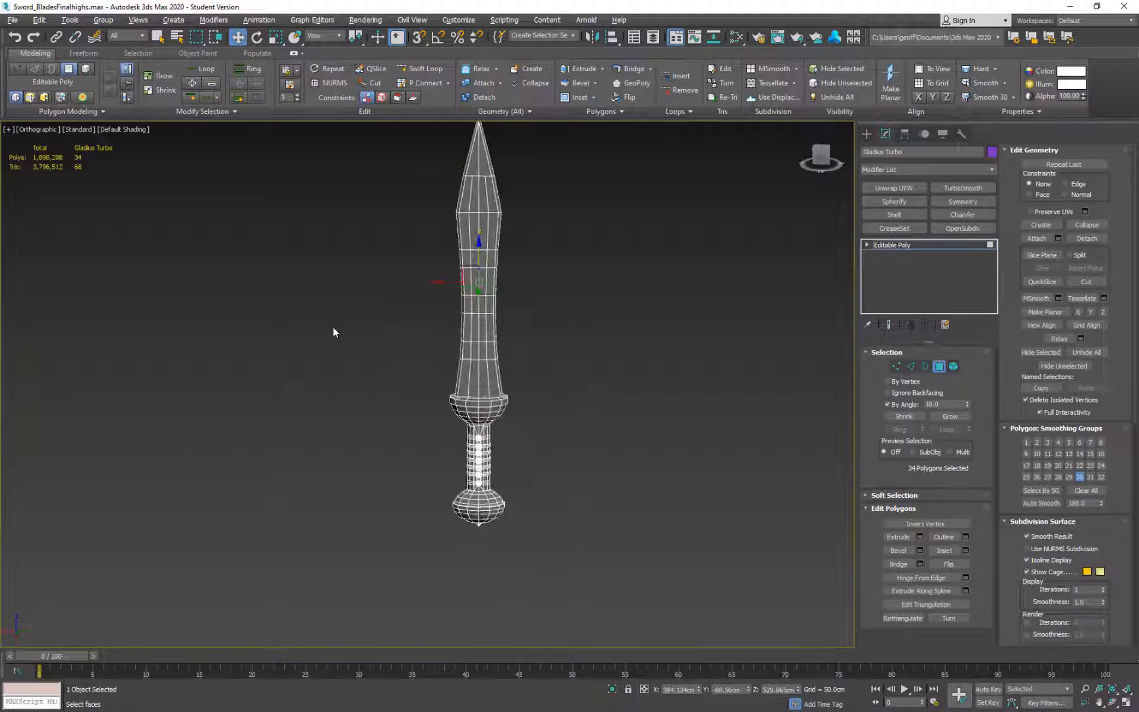
- Add the flat faces on the blade's opposite side to the polygon selection
ctrl+click(499, 276)
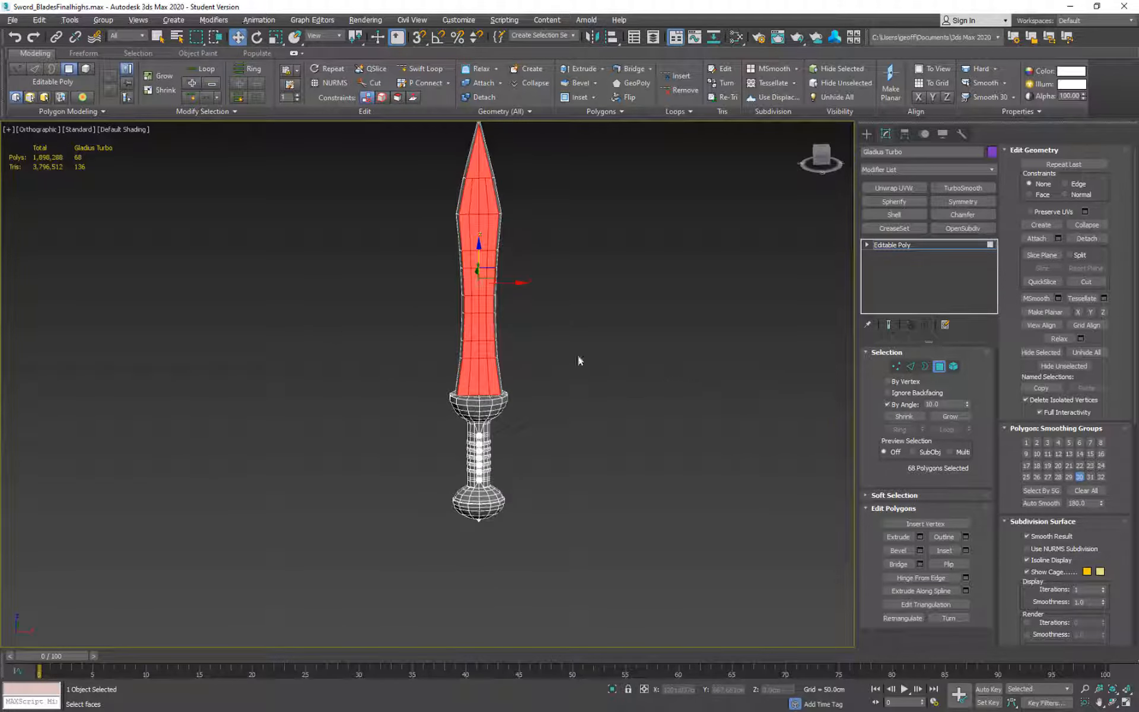
scroll(531, 415, up, 3)
alt+middle_drag(531, 415, 495, 360)
scroll(492, 358, up, 3)
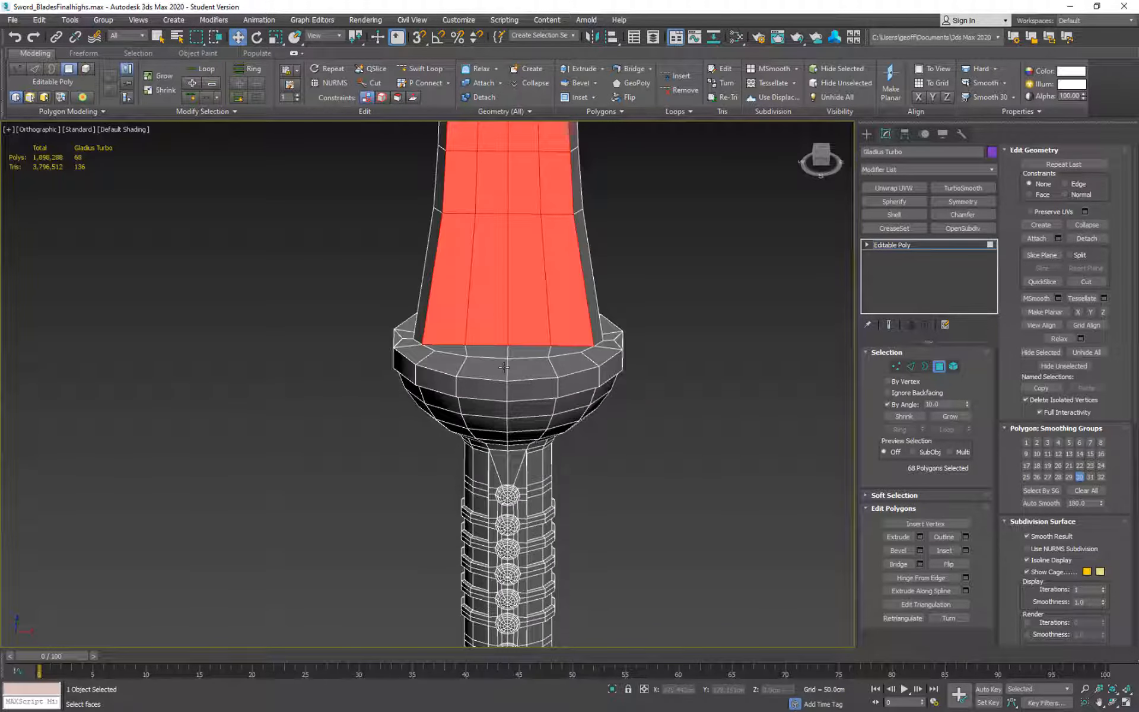
scroll(686, 421, down, 5)
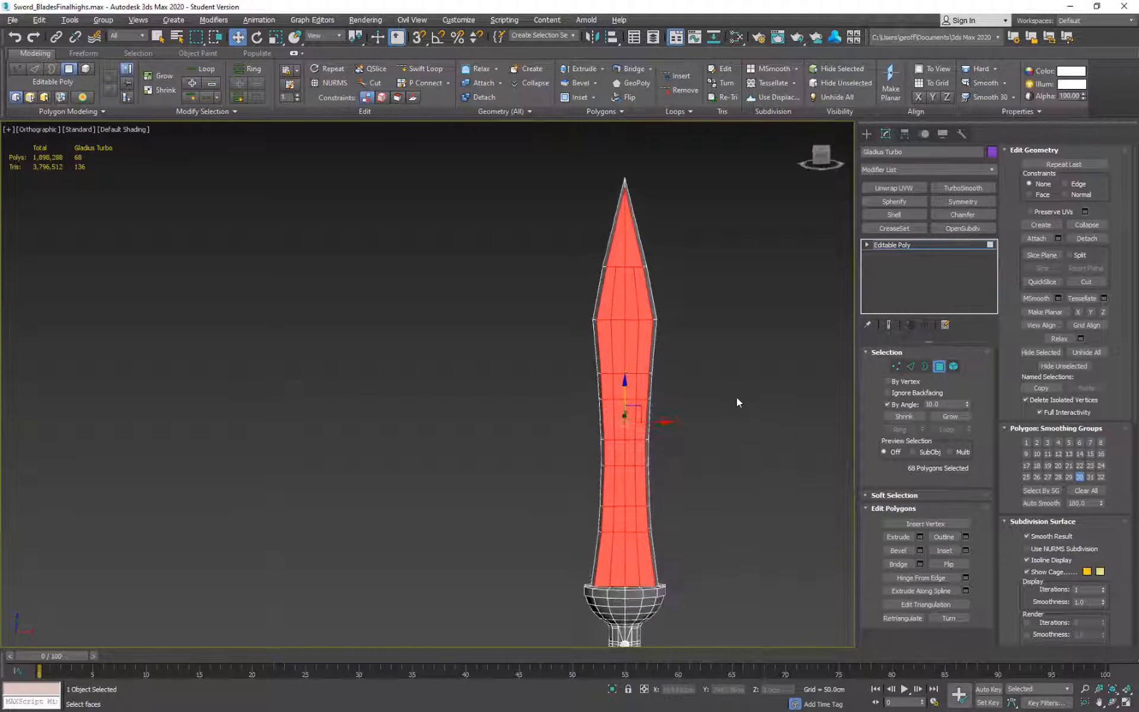
middle_drag(736, 397, 580, 290)
middle_drag(660, 382, 610, 351)
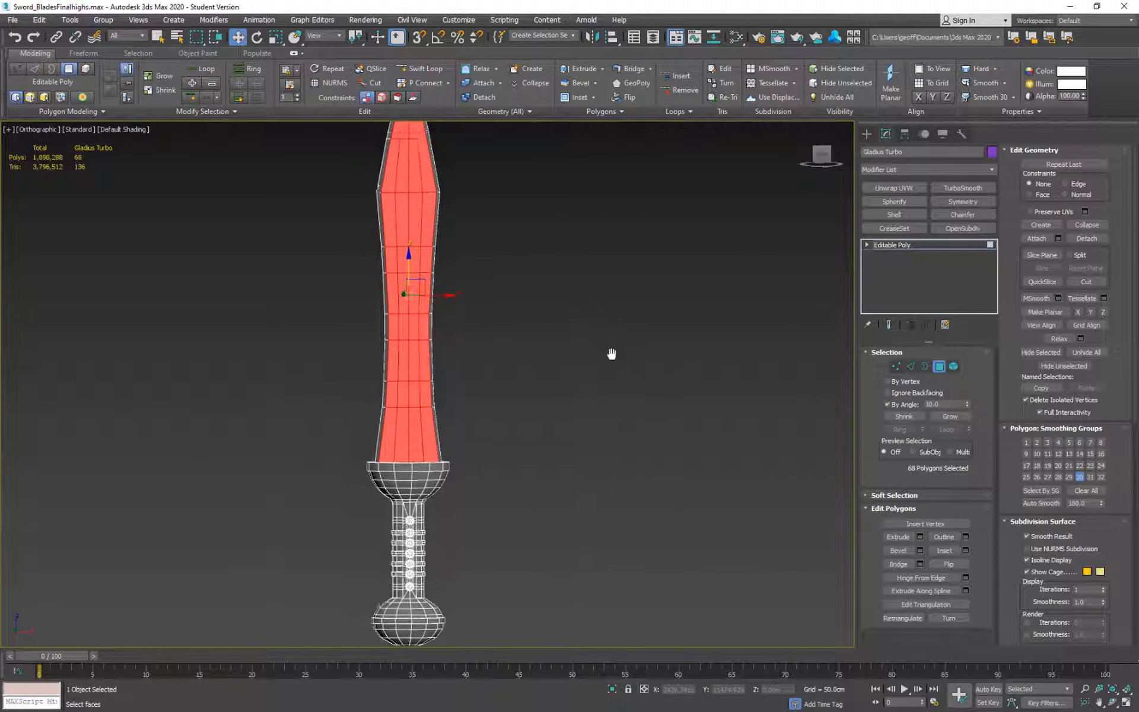
click(1081, 477)
- Select all polygons of the sword and clear all of their smoothing groups
scroll(577, 353, down, 4)
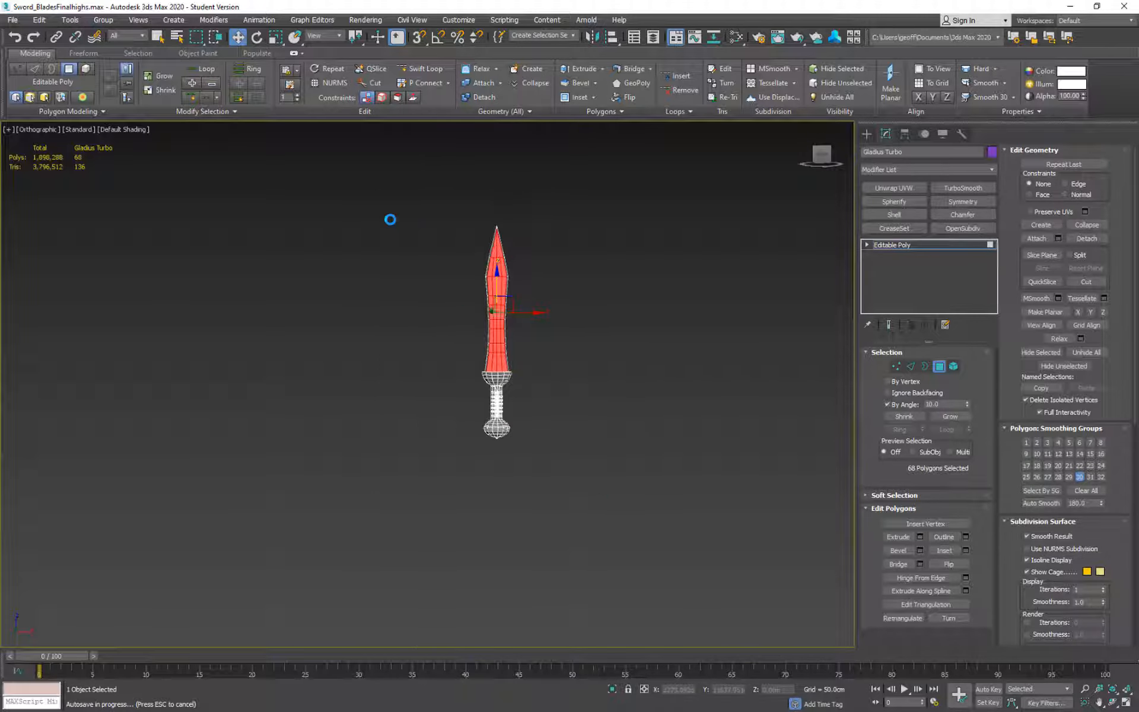
key(ctrl+a)
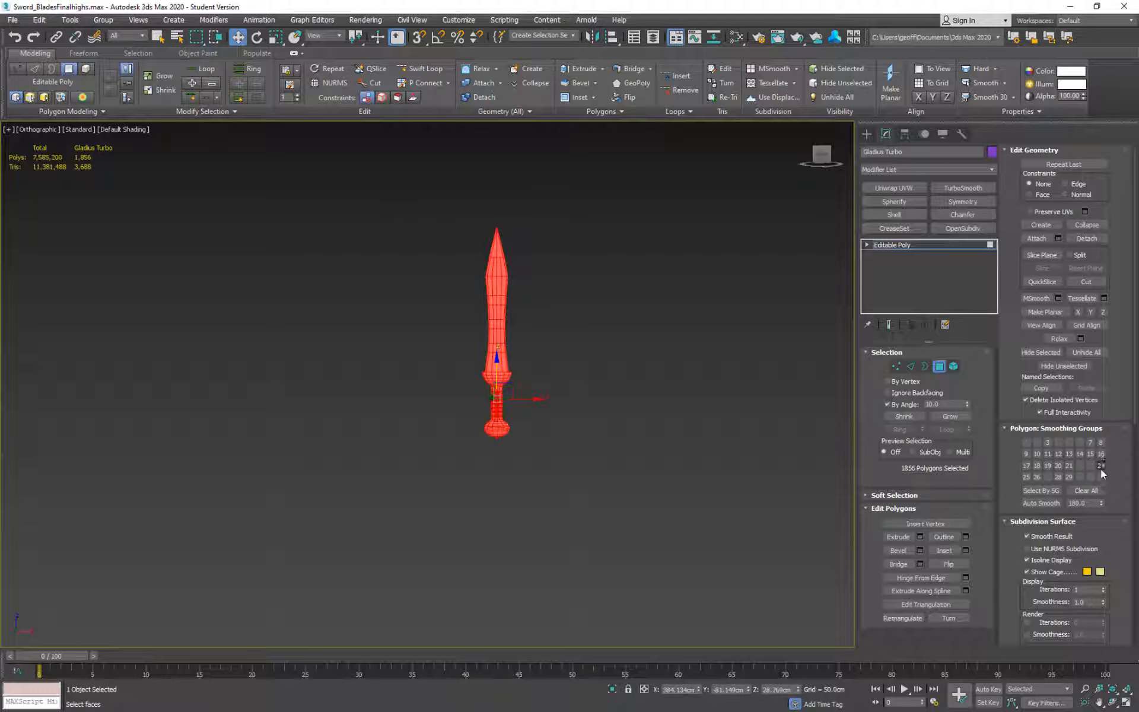
click(1095, 494)
- Select the flat front and back faces of the blade and assign them smoothing group 1
middle_drag(602, 327, 606, 391)
scroll(597, 424, up, 4)
click(615, 364)
click(534, 395)
alt+middle_drag(606, 392, 426, 391)
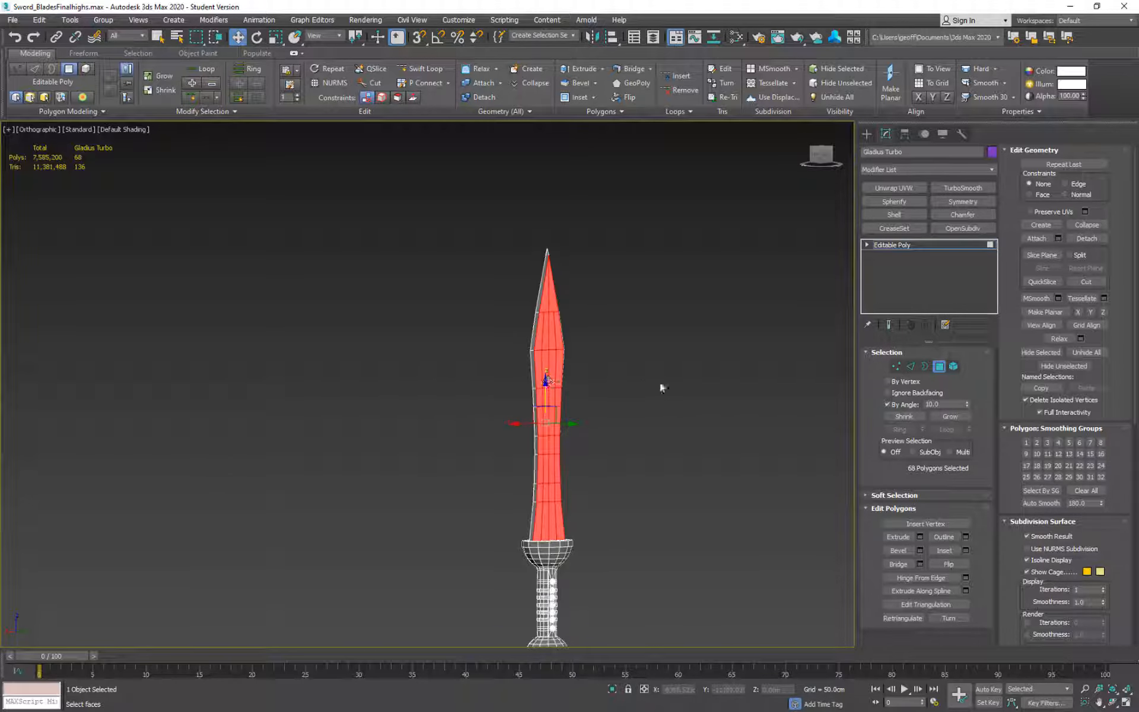
alt+middle_drag(661, 389, 810, 393)
middle_drag(732, 419, 652, 287)
click(1027, 442)
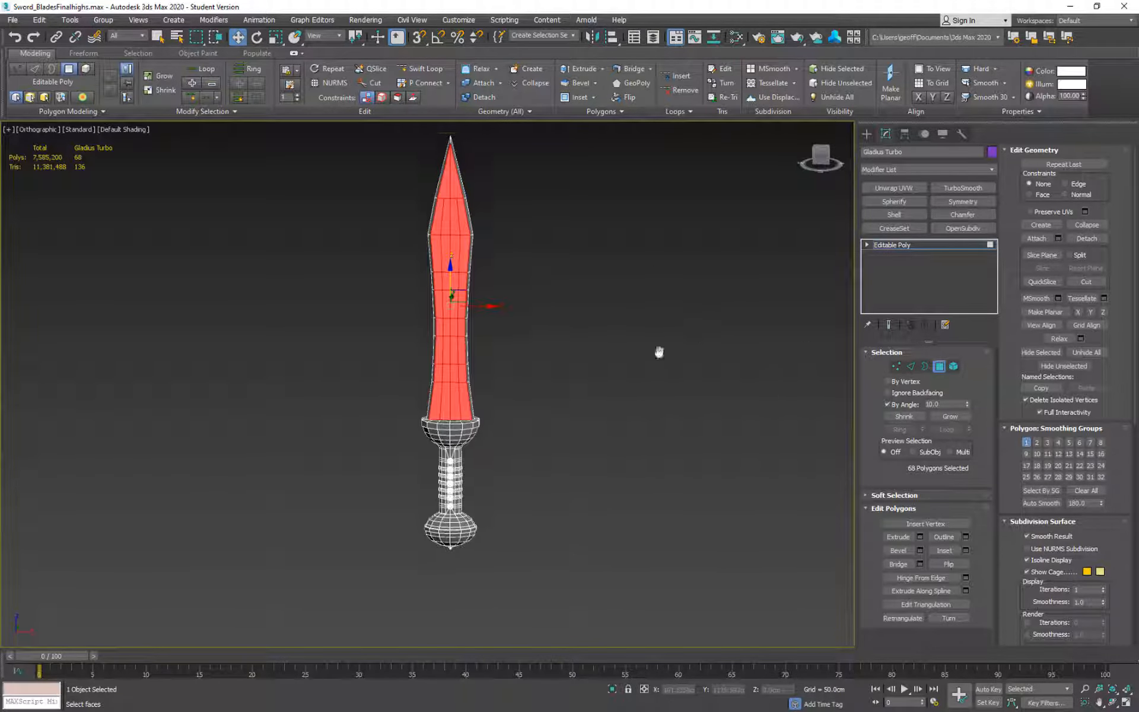
- Select the narrow bevel faces along one side of the blade's tip and assign them smoothing group 2
scroll(593, 416, up, 4)
click(593, 474)
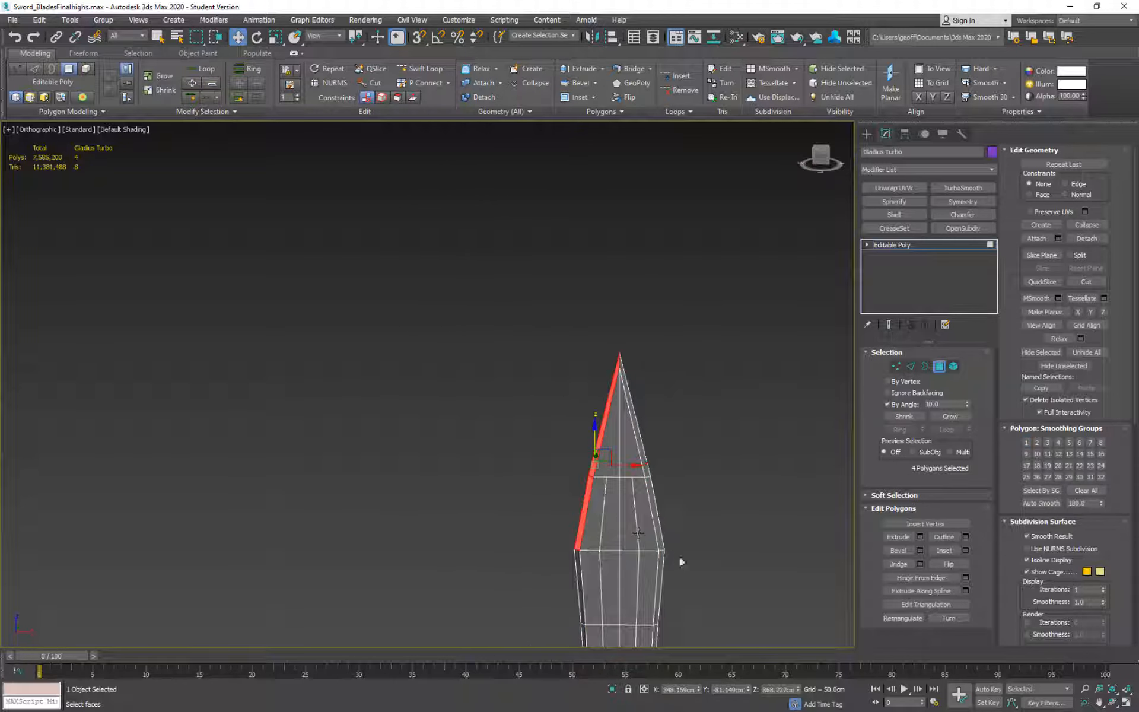
middle_drag(678, 562, 618, 364)
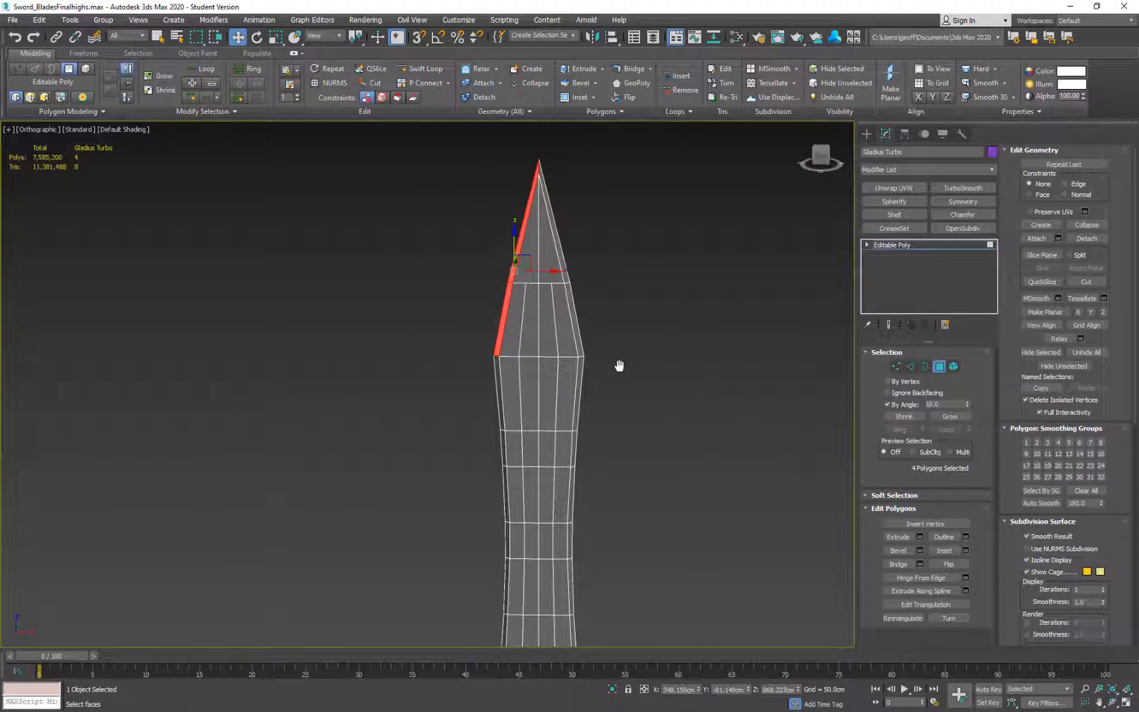
click(1037, 443)
- Select the narrow bevel faces on the other side of the tip and assign them smoothing group 3
middle_drag(607, 260, 614, 380)
click(579, 419)
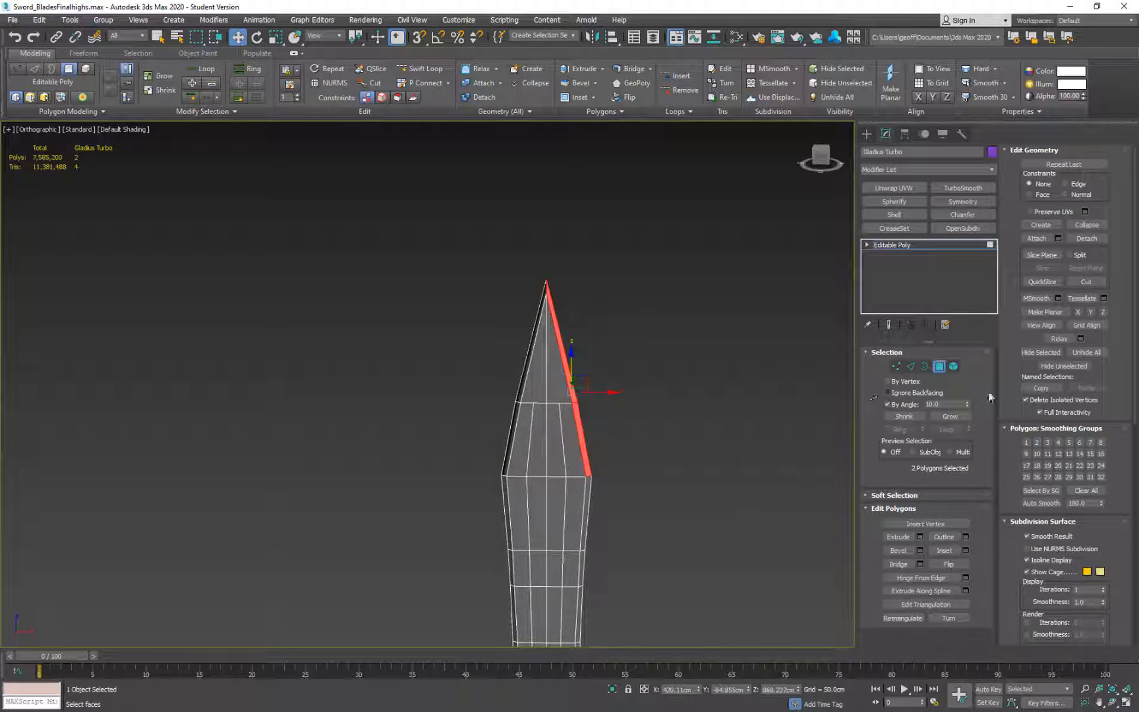
middle_drag(585, 456, 578, 242)
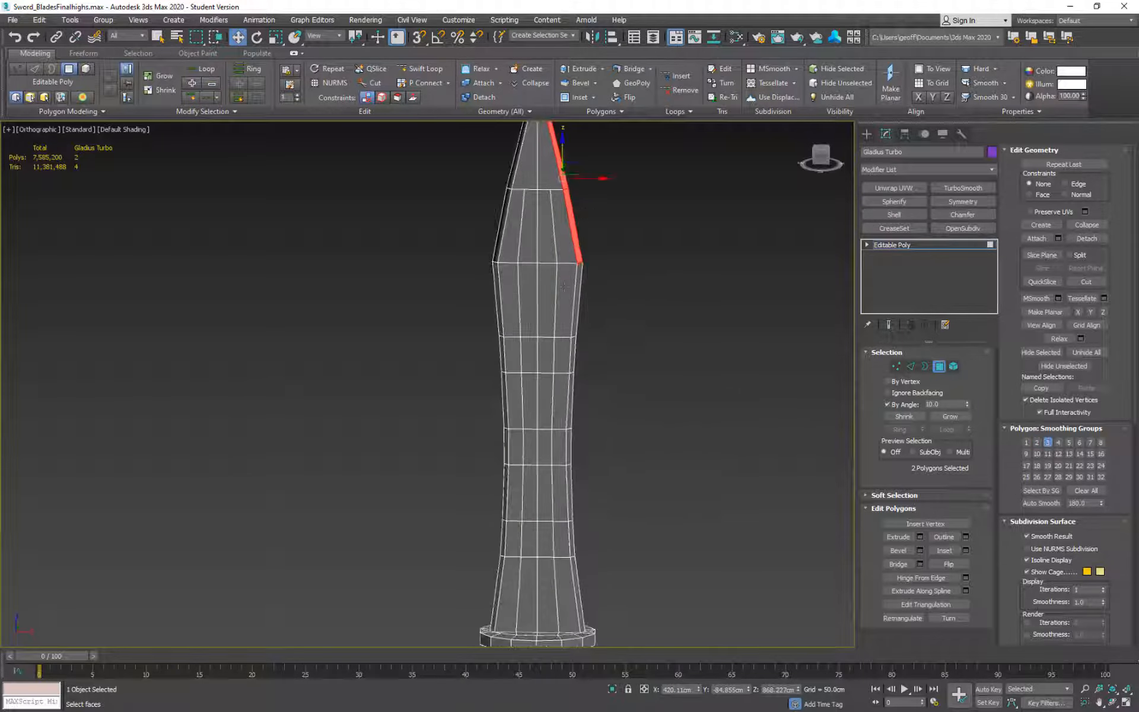
- Select the long bevel strips on both sides of the blade below the tip and assign them smoothing group 9
click(568, 356)
ctrl+click(501, 438)
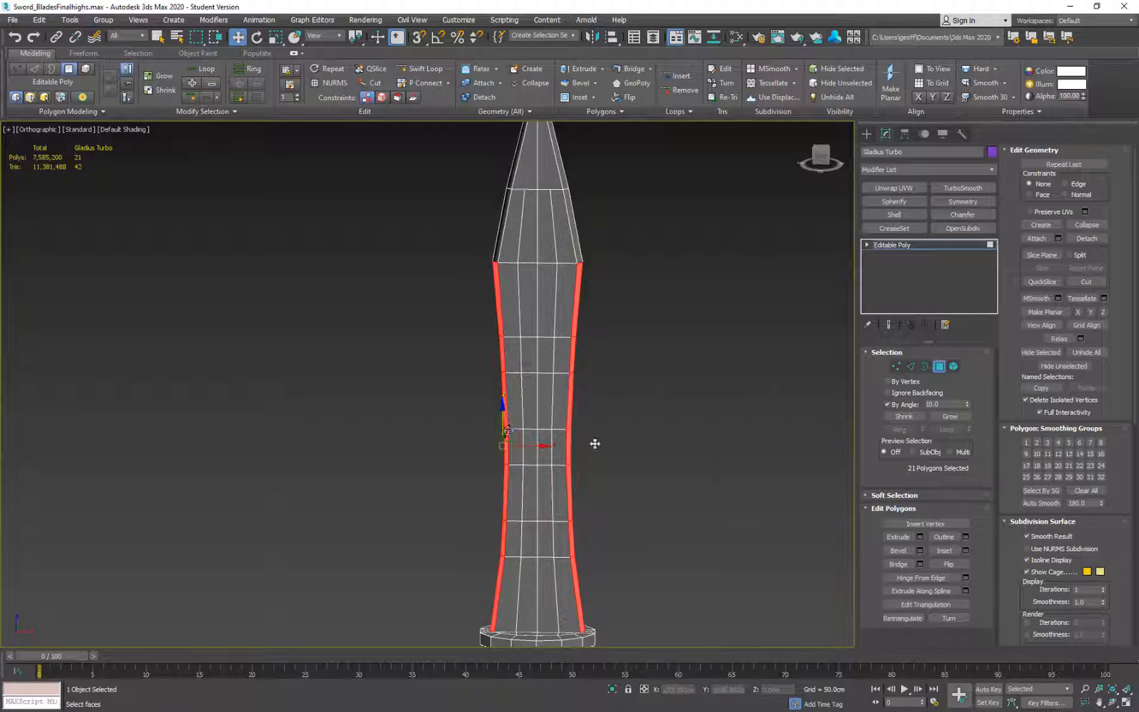
mouse_move(608, 386)
alt+middle_down()
mouse_move(862, 391)
mouse_move(617, 365)
alt+middle_up()
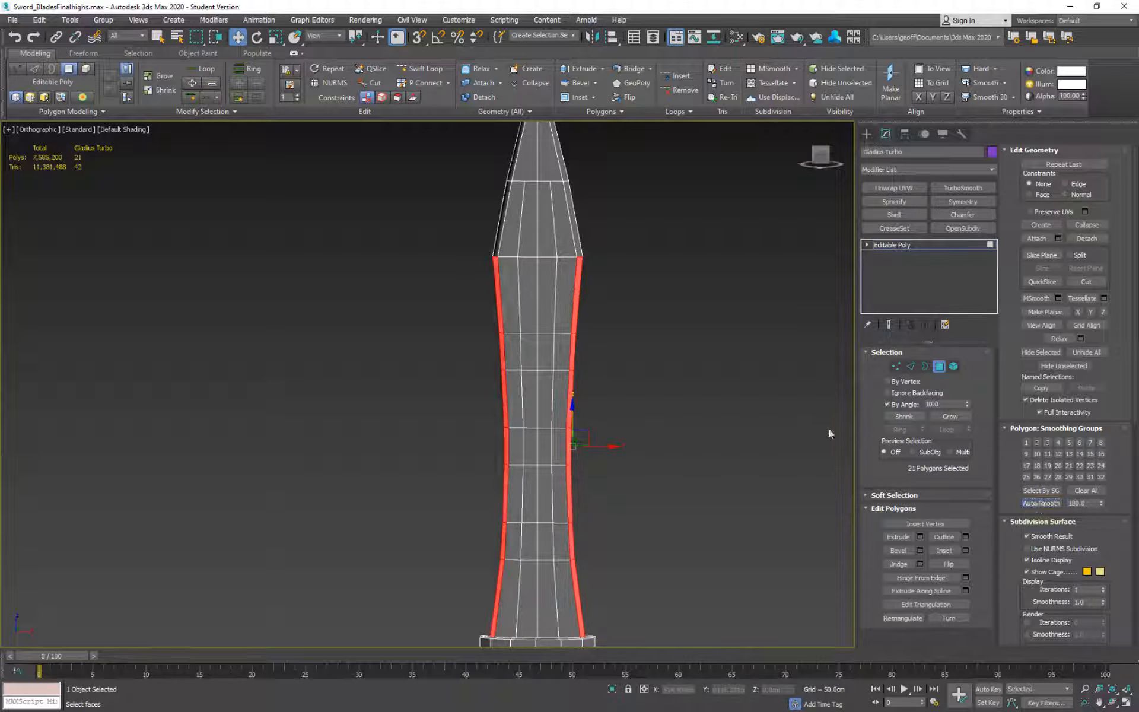
click(1048, 502)
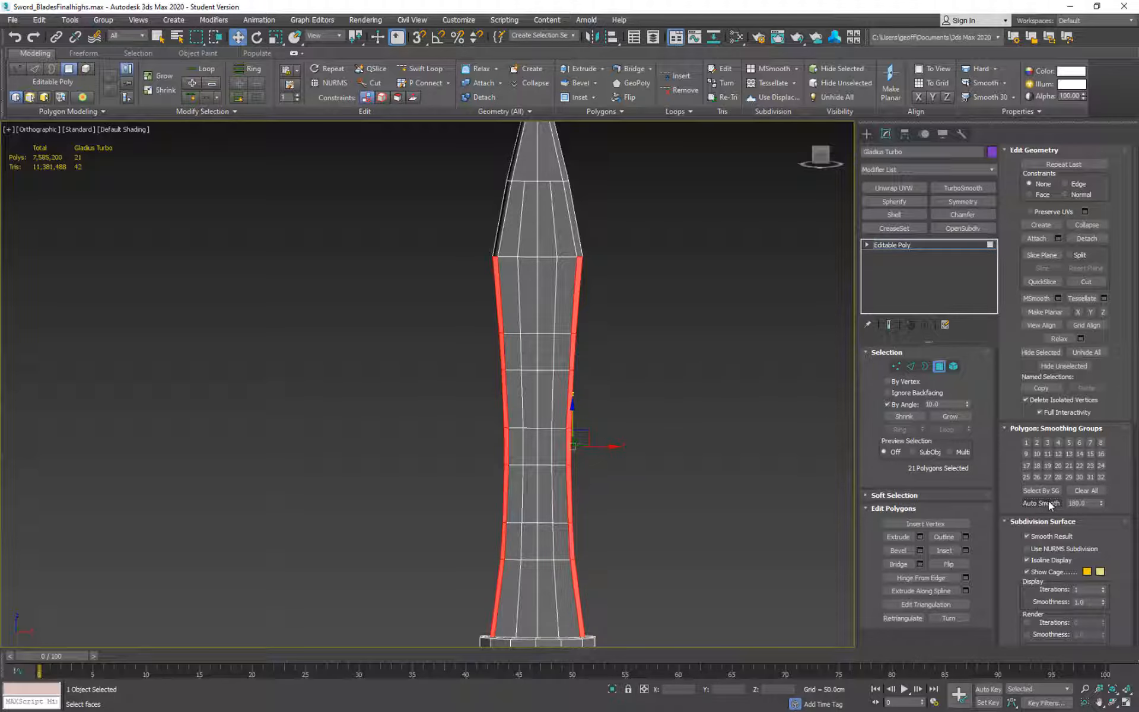
middle_drag(679, 303, 643, 270)
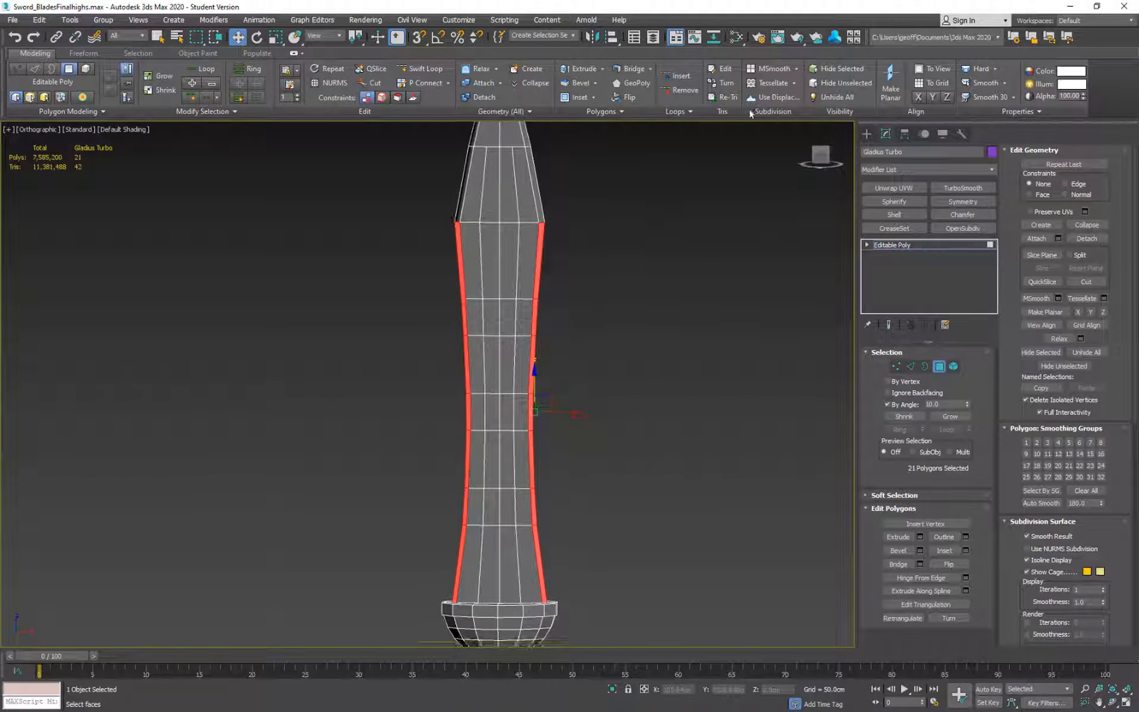
click(986, 87)
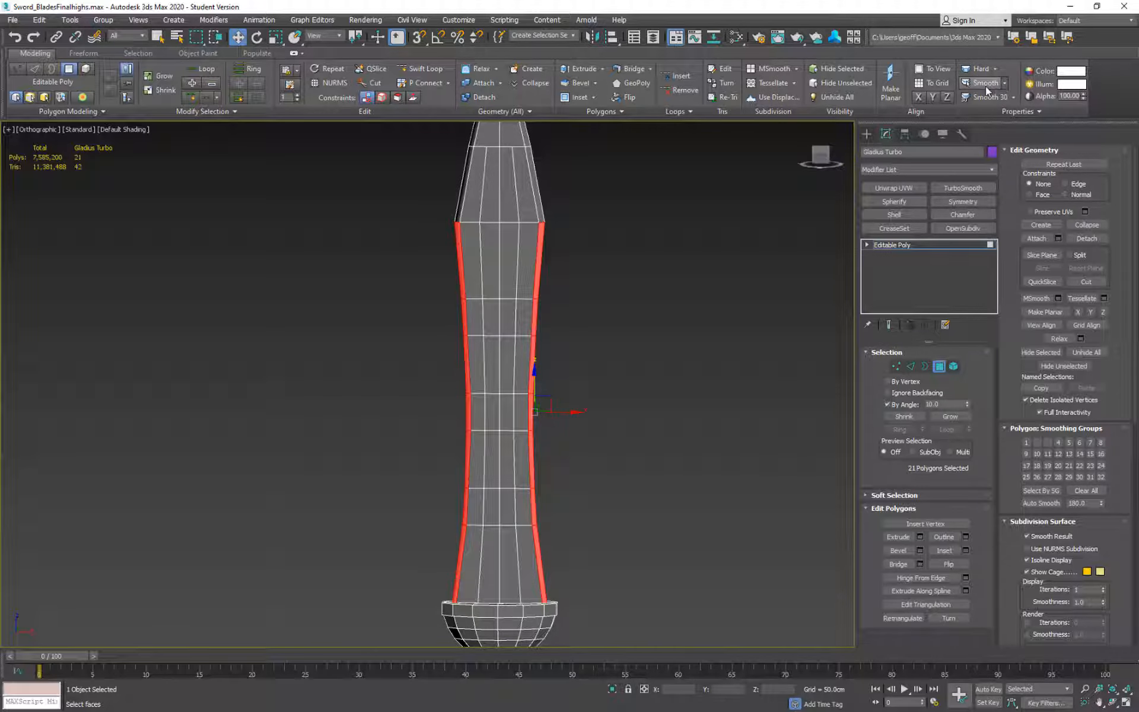
middle_drag(737, 324, 683, 344)
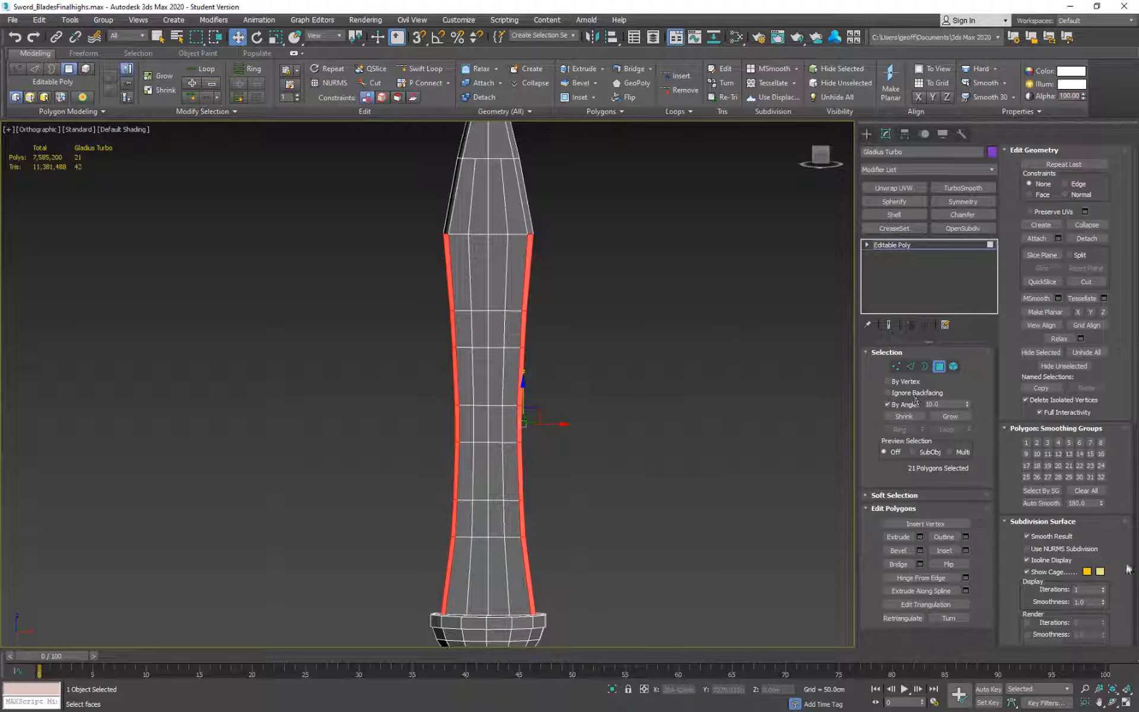
click(1026, 453)
- Turn off edged faces, reselect the long side strips from an angle and enable Ignore Backfacing for the selection
alt+middle_drag(700, 297, 827, 393)
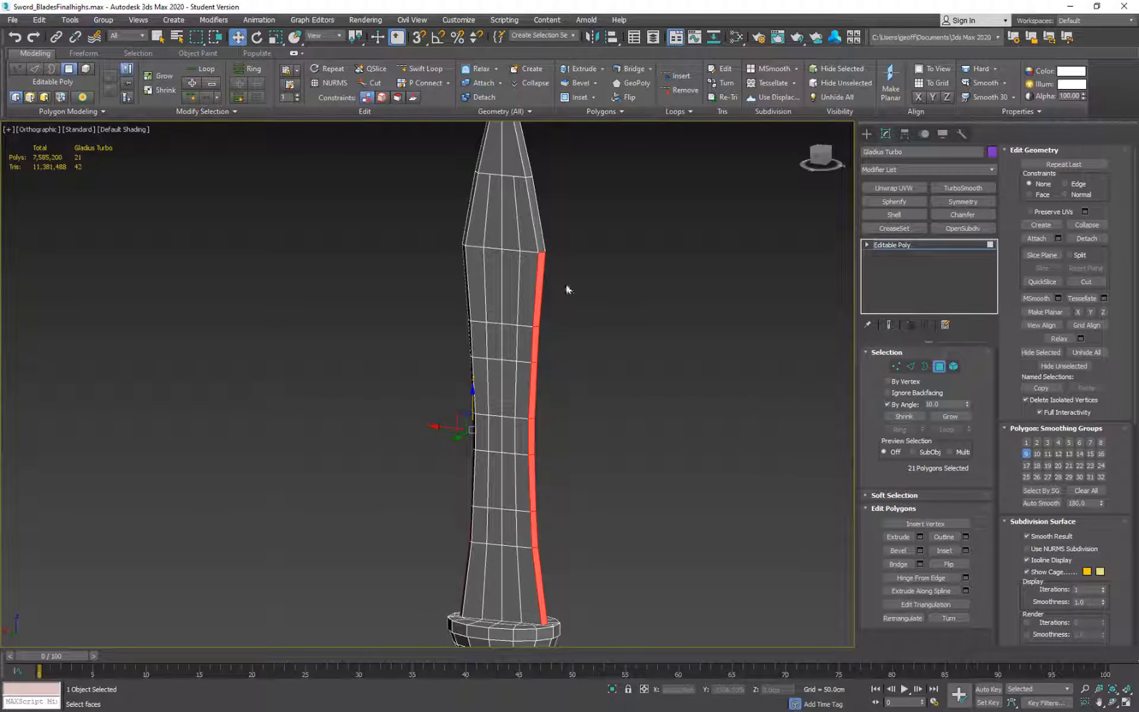
click(537, 289)
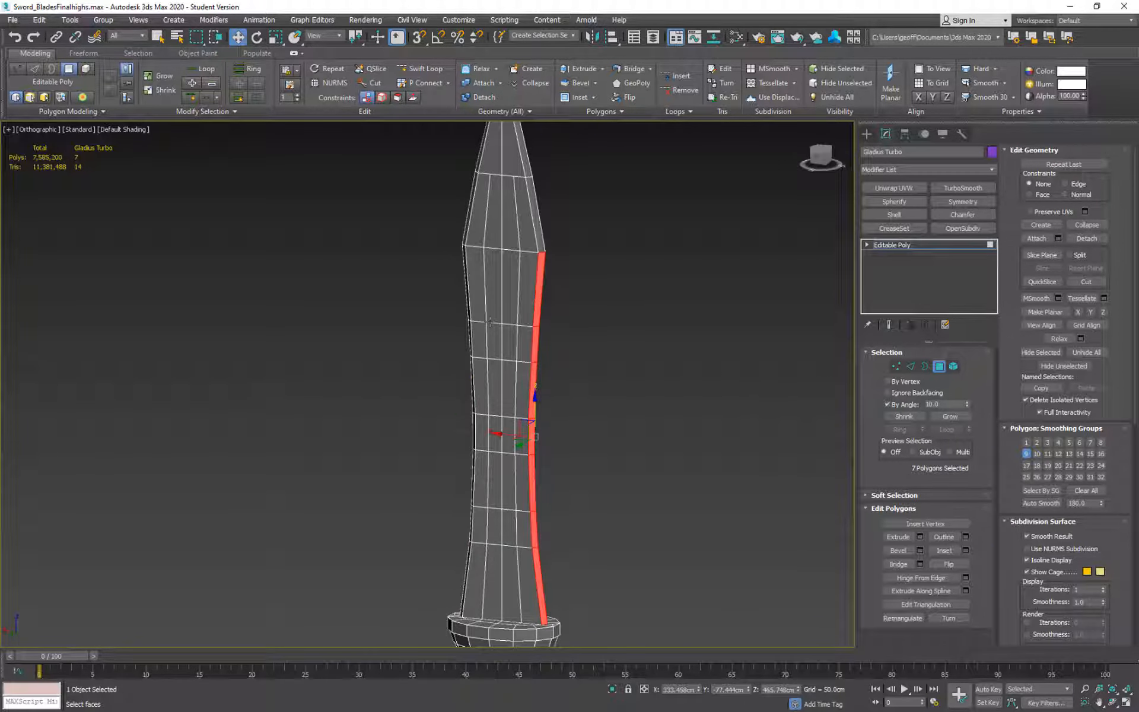
key(F4)
alt+middle_drag(583, 390, 643, 367)
ctrl+click(464, 327)
ctrl+click(469, 330)
click(888, 393)
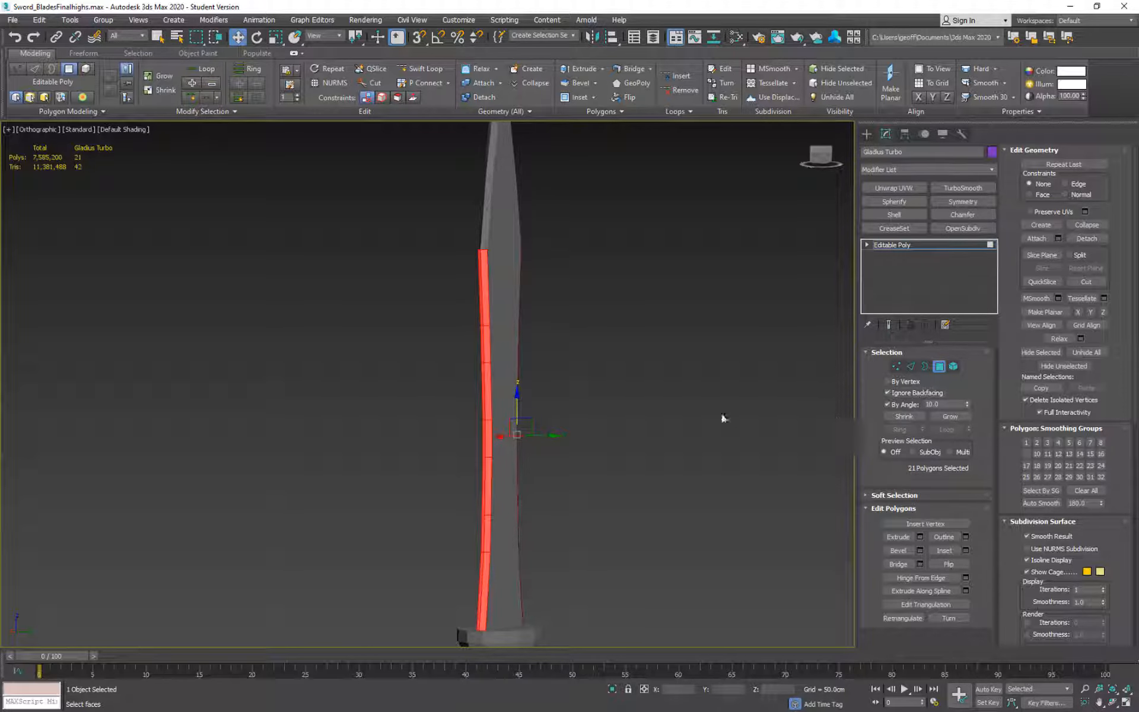
- Select one long bevel strip on each of the blade's opposite edges and assign them smoothing group 10
alt+middle_drag(723, 420, 645, 401)
click(549, 338)
click(530, 394)
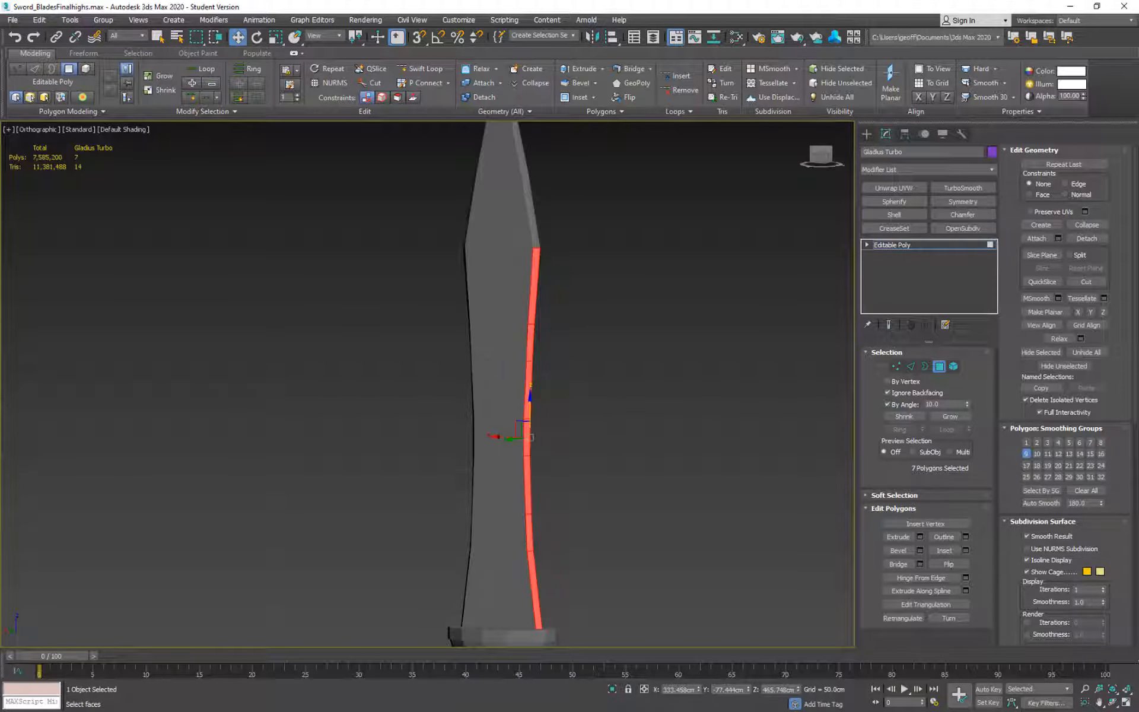
alt+middle_drag(530, 394, 504, 412)
ctrl+click(490, 402)
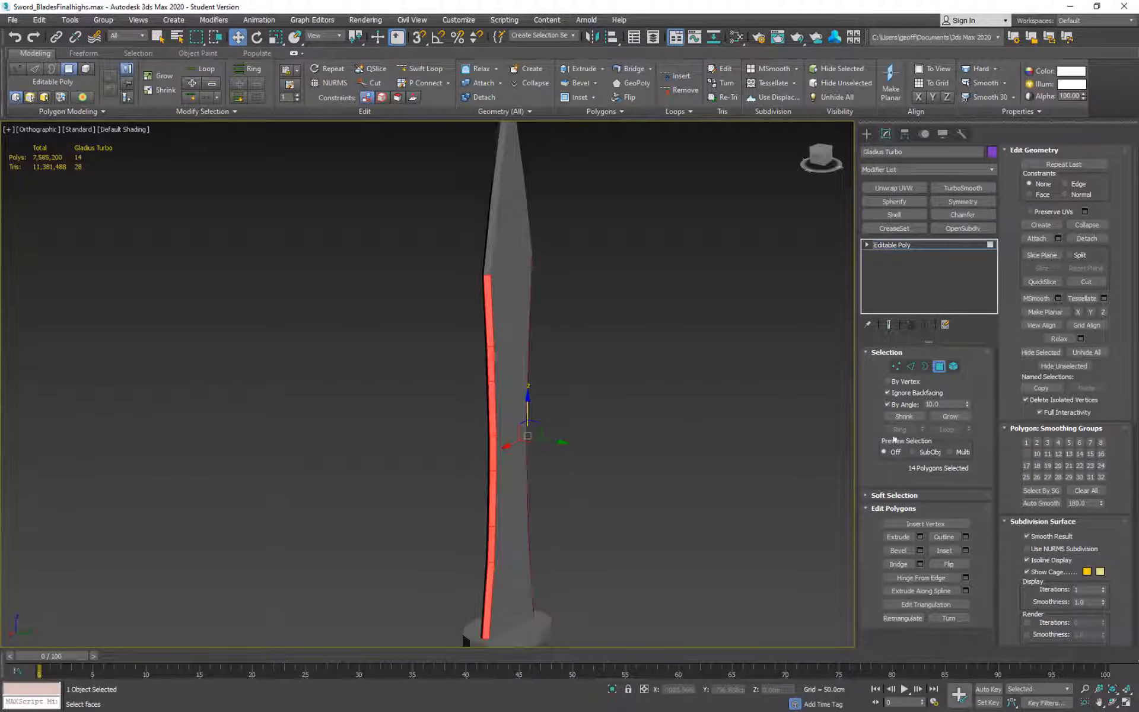
click(1040, 456)
- Select the rear bevel faces on one side of the blade's tip and assign smoothing group 5 in place of group 2
click(724, 360)
alt+middle_drag(721, 362, 553, 366)
alt+middle_drag(651, 352, 605, 313)
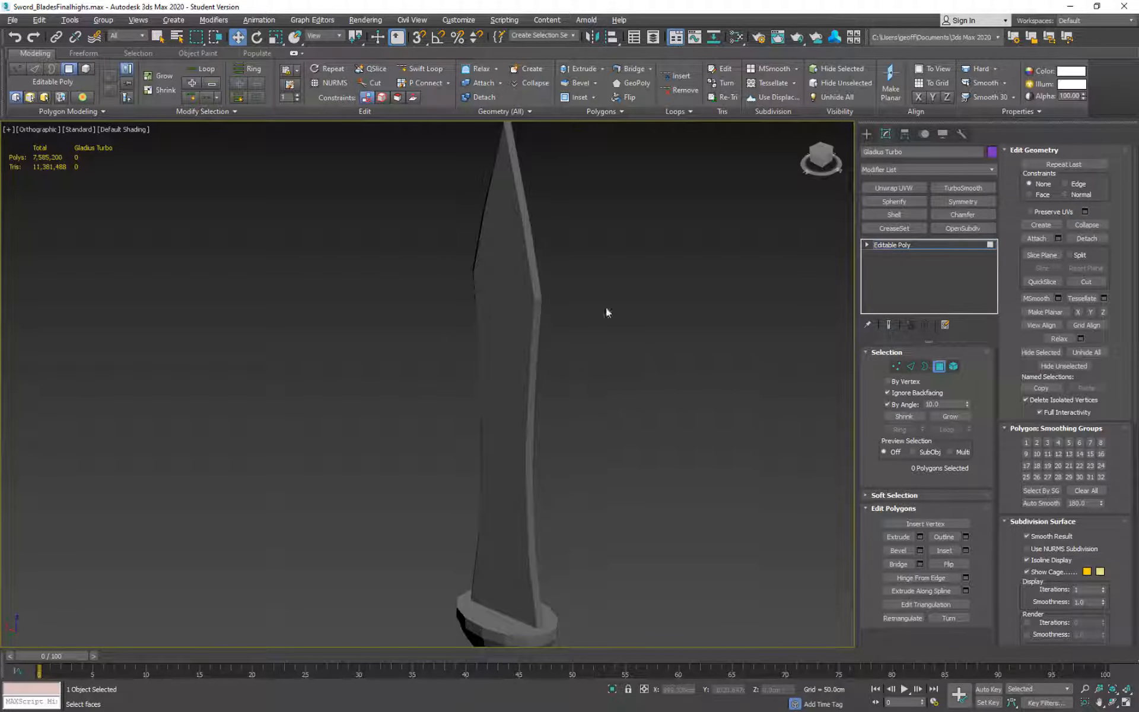
click(533, 258)
alt+middle_drag(533, 258, 588, 318)
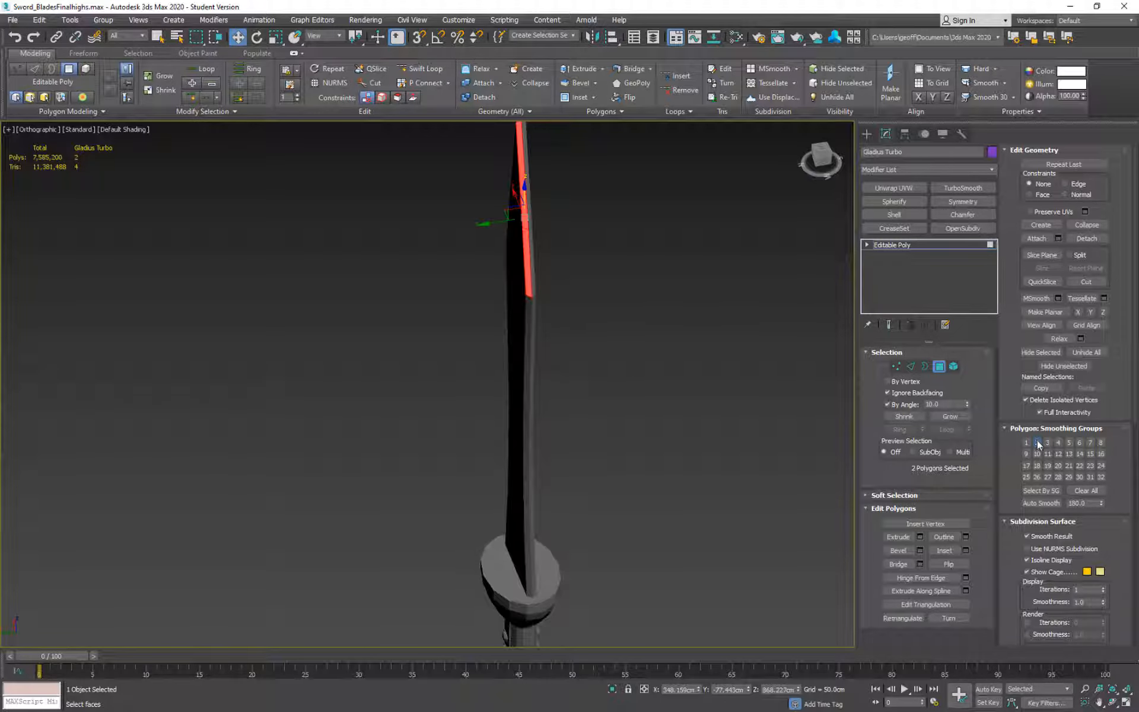
click(1037, 442)
alt+middle_drag(563, 280, 587, 354)
scroll(553, 313, up, 3)
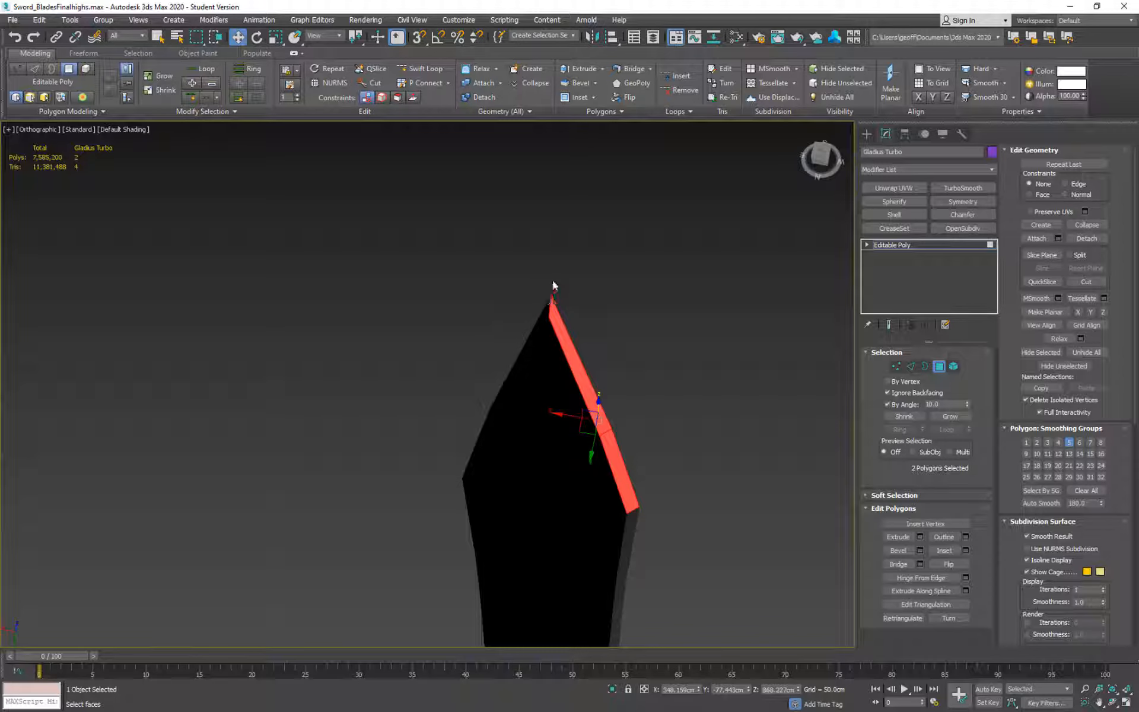
- Select the tip bevels and the flat blade face in turn to check their smoothing groups
alt+middle_drag(553, 285, 662, 369)
click(565, 415)
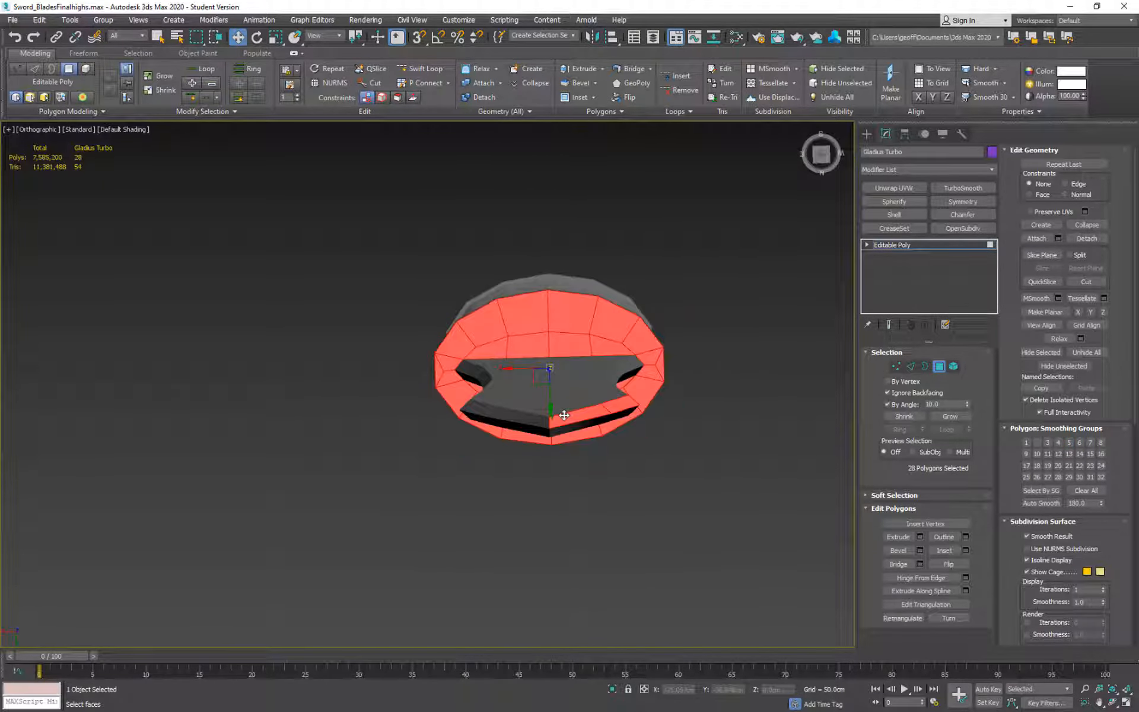
click(563, 428)
click(547, 433)
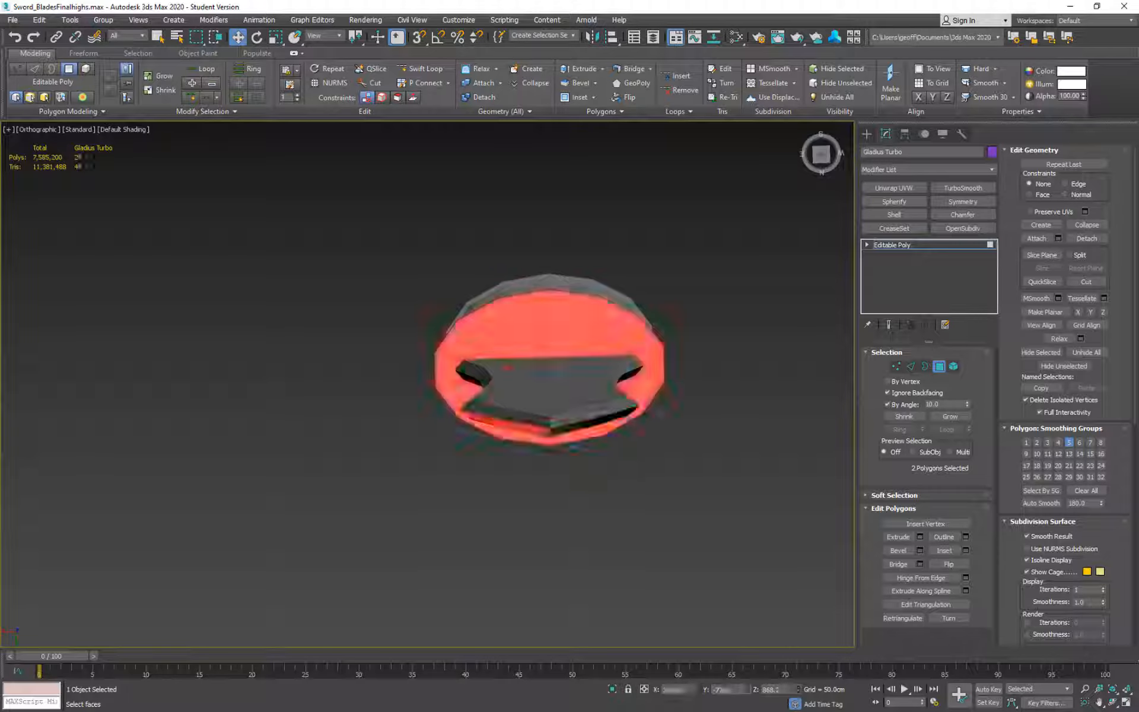
click(539, 422)
alt+middle_drag(541, 422, 649, 402)
middle_drag(539, 335, 610, 340)
click(553, 279)
key(ctrl+a)
middle_drag(747, 359, 563, 286)
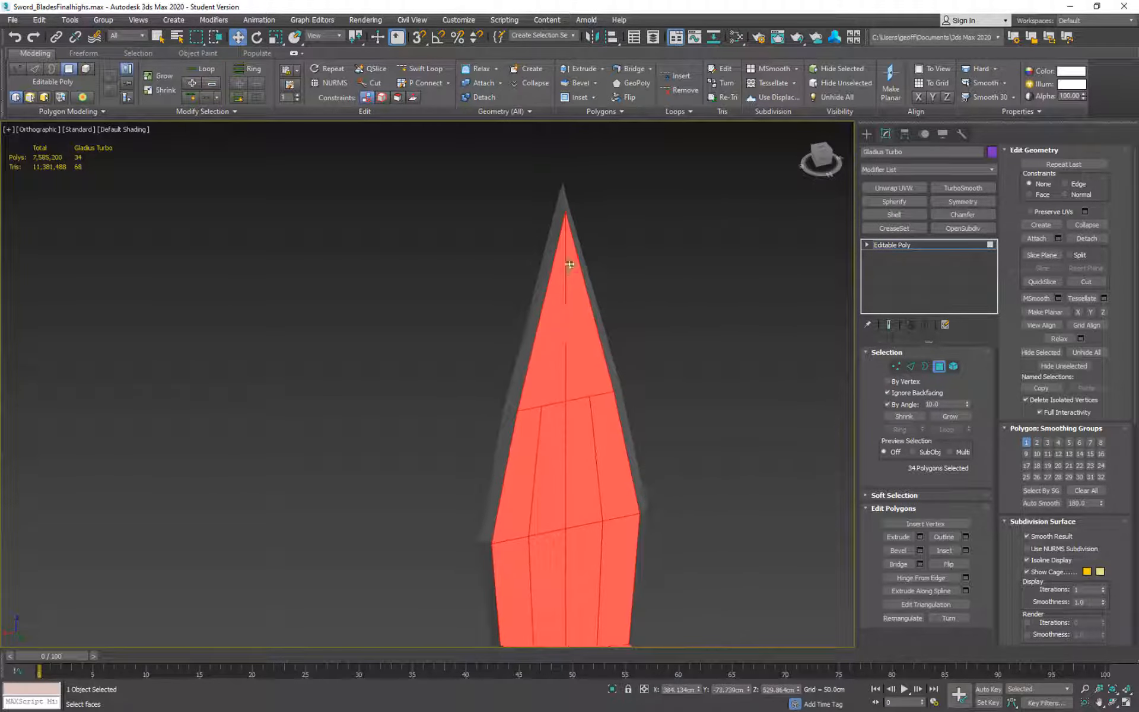
- Return to the remaining bevel faces on the other side of the tip and assign them smoothing group 4
key(ctrl+z)
alt+middle_drag(638, 315, 751, 342)
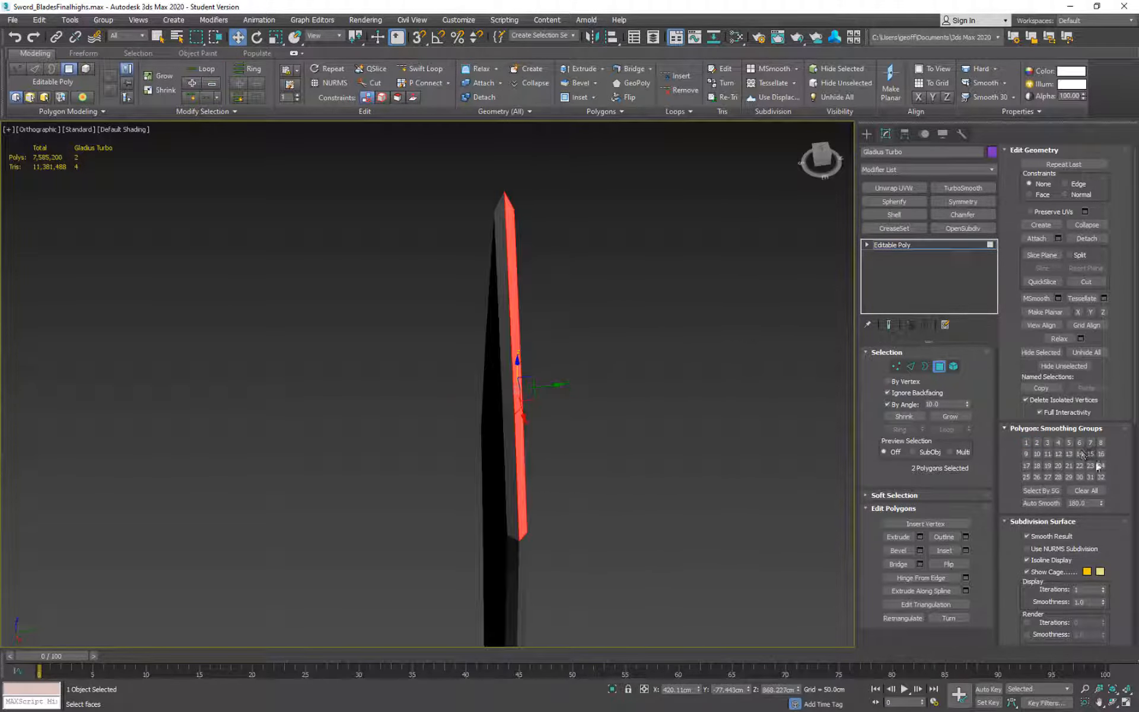
click(1058, 443)
- Select two adjoining long bevel strips of the blade in turn to check their smoothing groups
alt+middle_drag(671, 310, 624, 329)
click(588, 252)
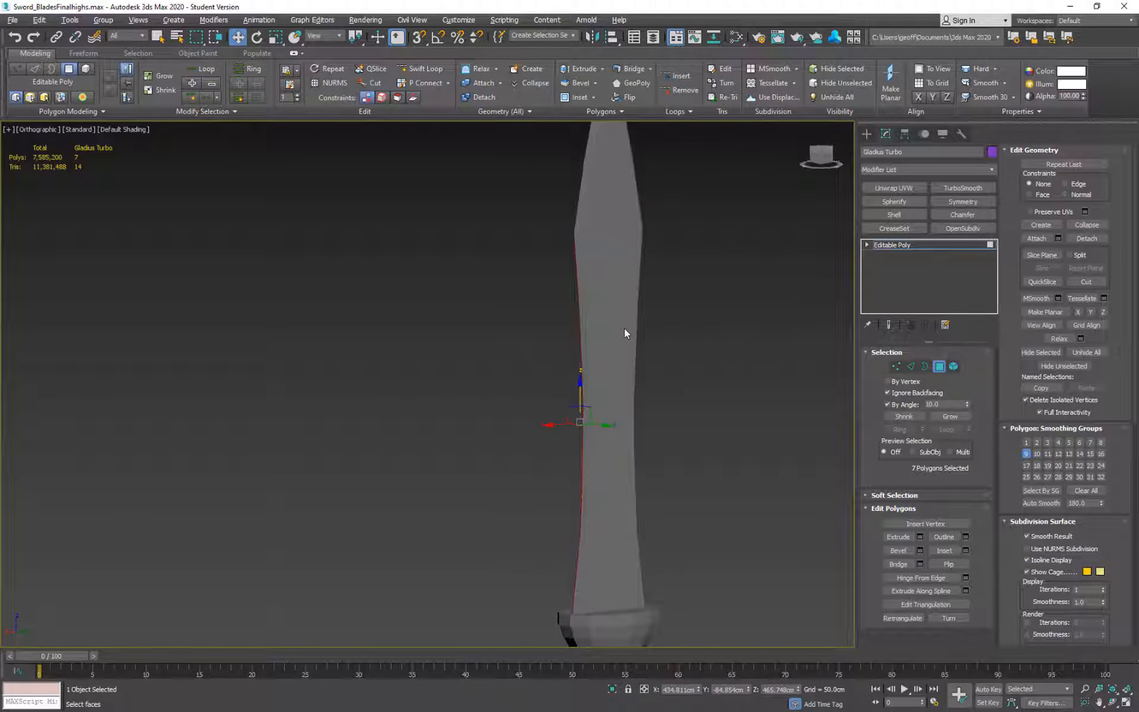
click(589, 350)
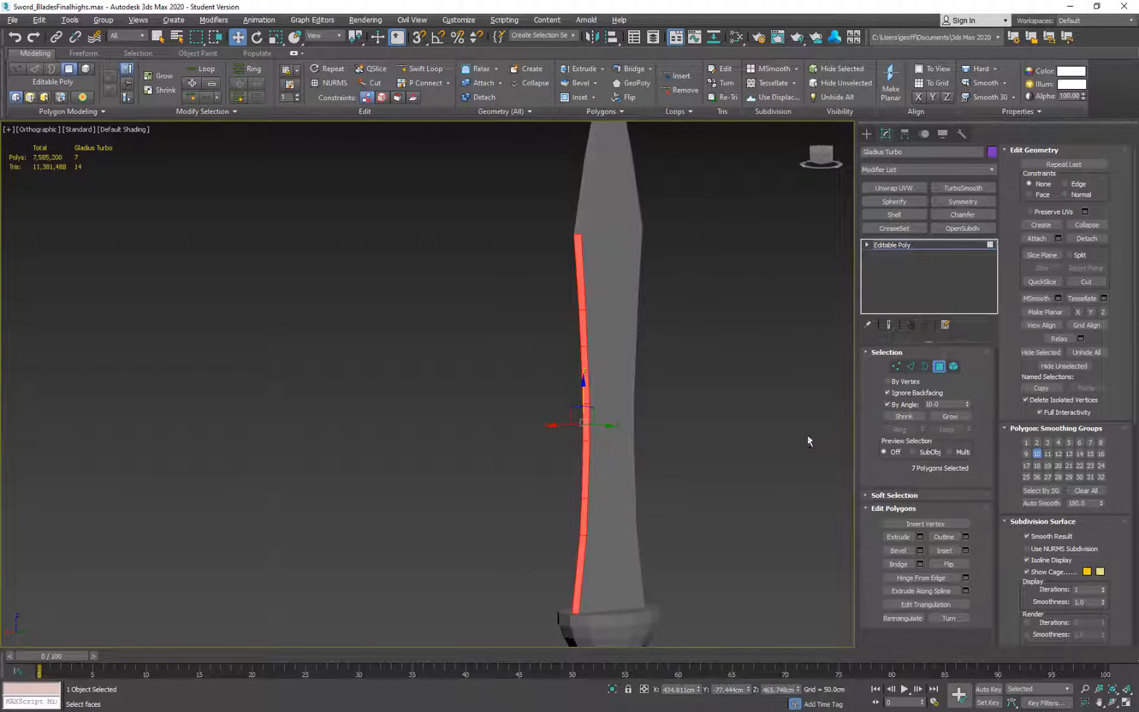
- Select the flat faces on top of the guard around the blade and assign them smoothing group 6
alt+middle_drag(807, 436, 640, 310)
click(661, 354)
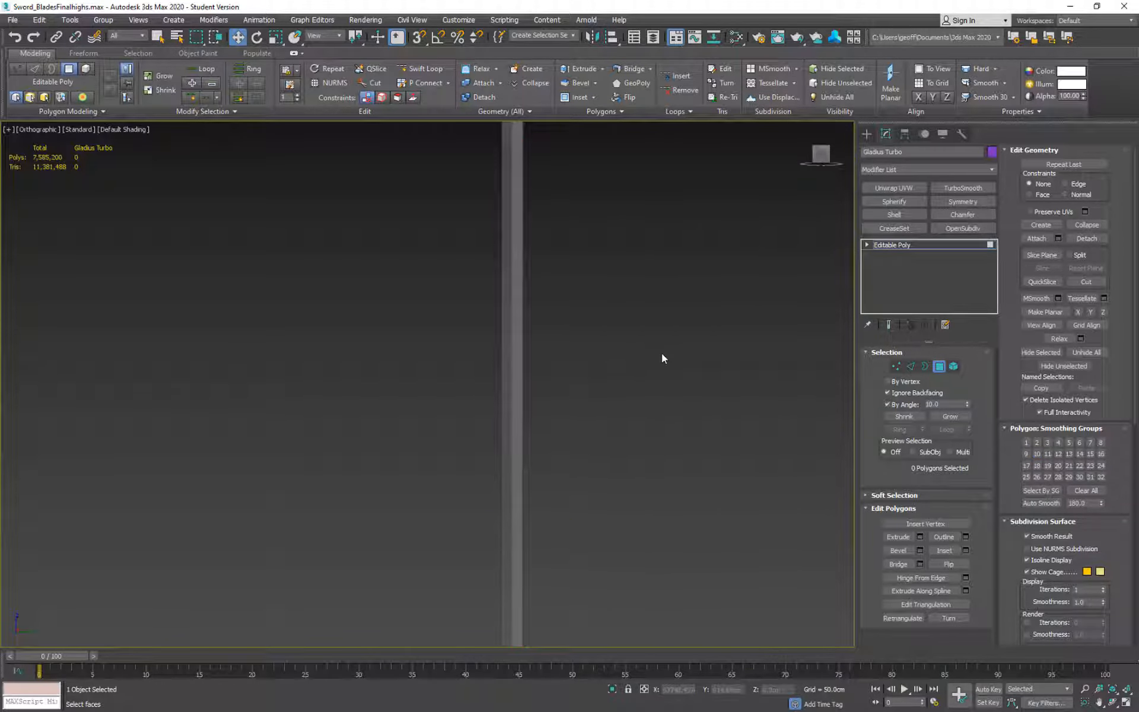
alt+middle_drag(661, 353, 629, 373)
scroll(638, 404, up, 5)
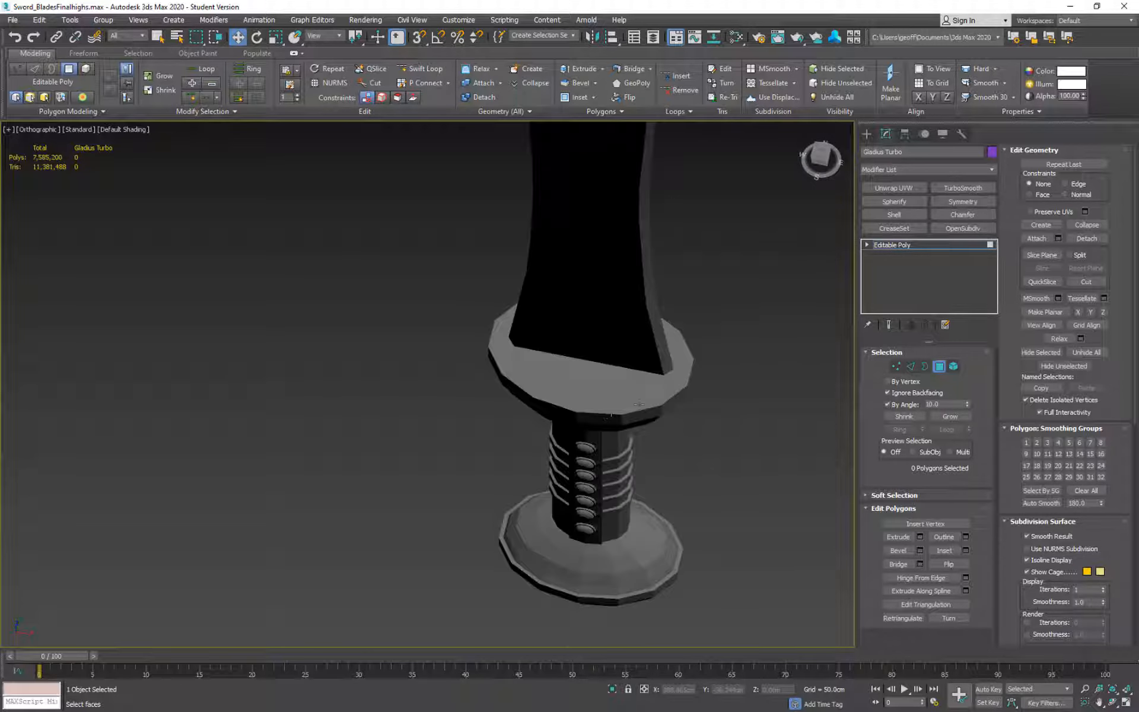
click(639, 404)
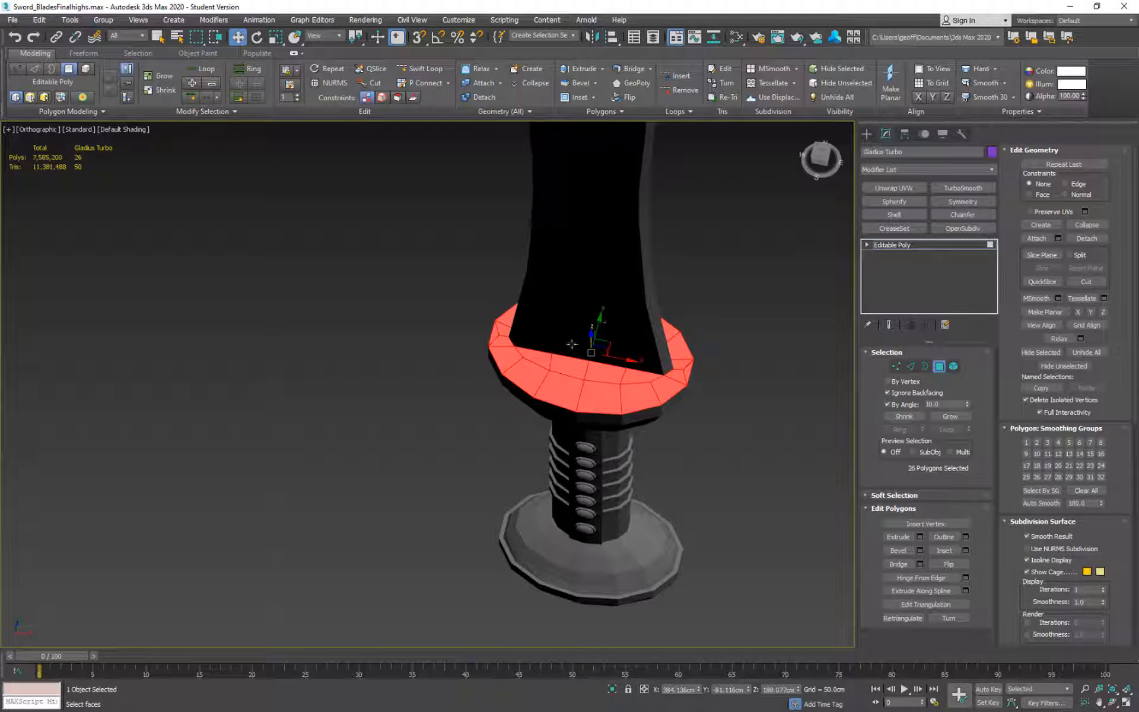
click(1079, 442)
- Turn off Ignore Backfacing, select the whole vertical rim band of the guard and assign it smoothing group 1
alt+middle_drag(733, 340, 704, 308)
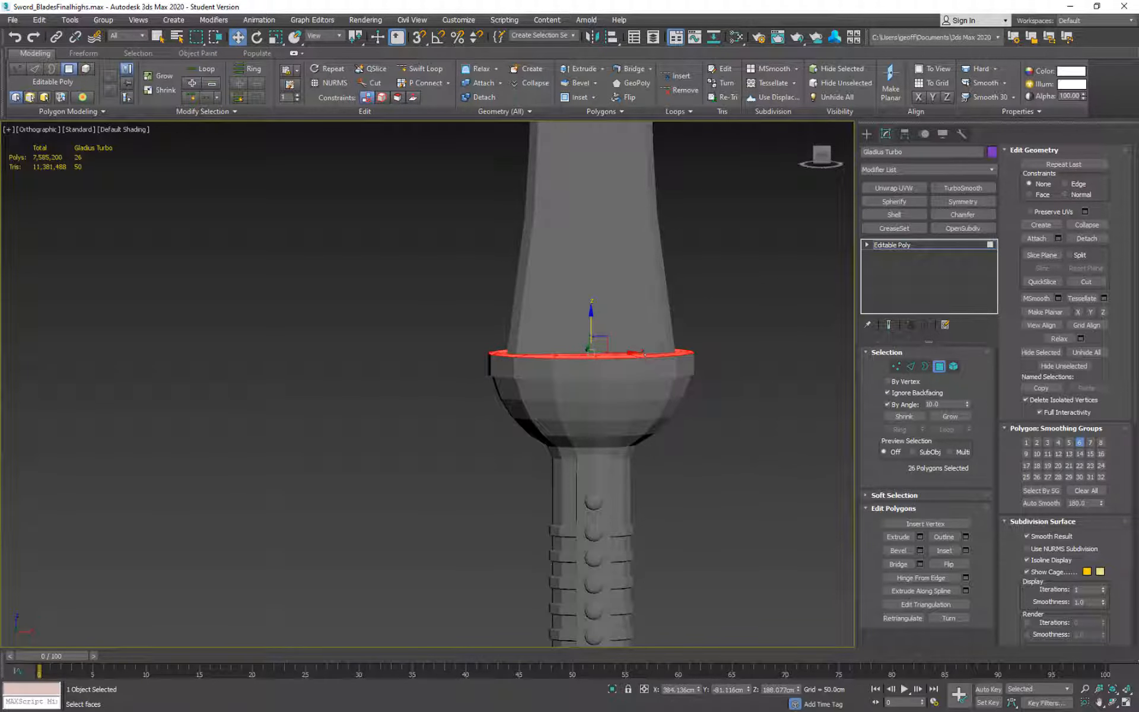
click(659, 368)
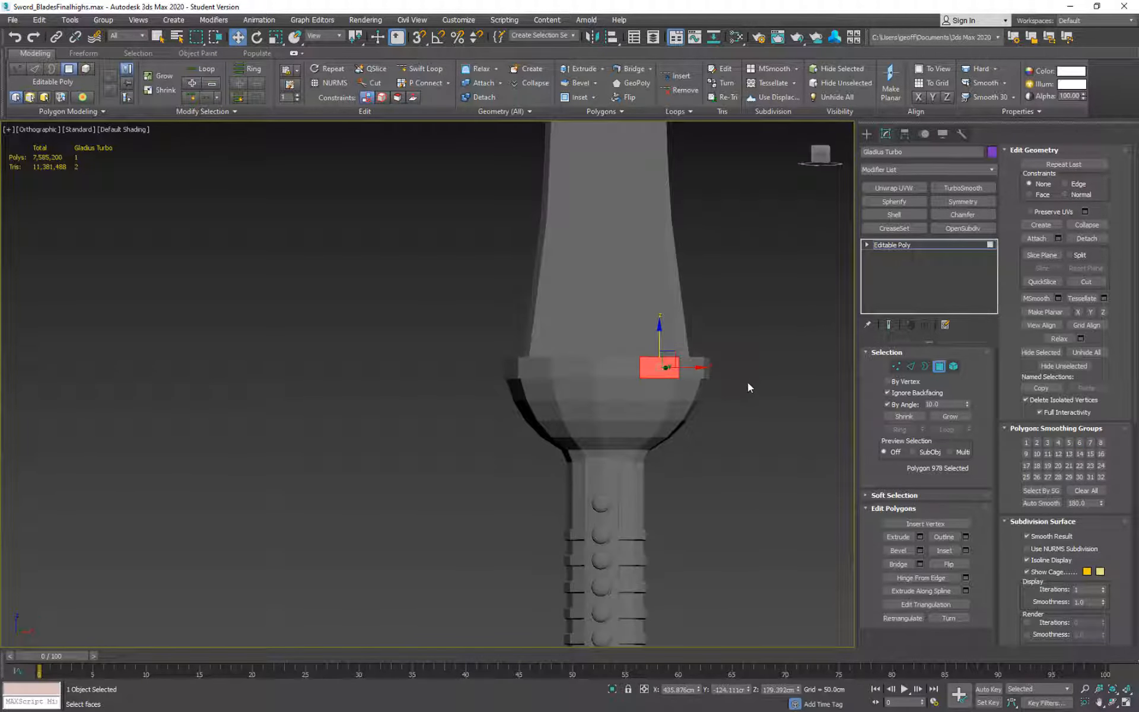
key(f)
key(z)
scroll(646, 360, down, 5)
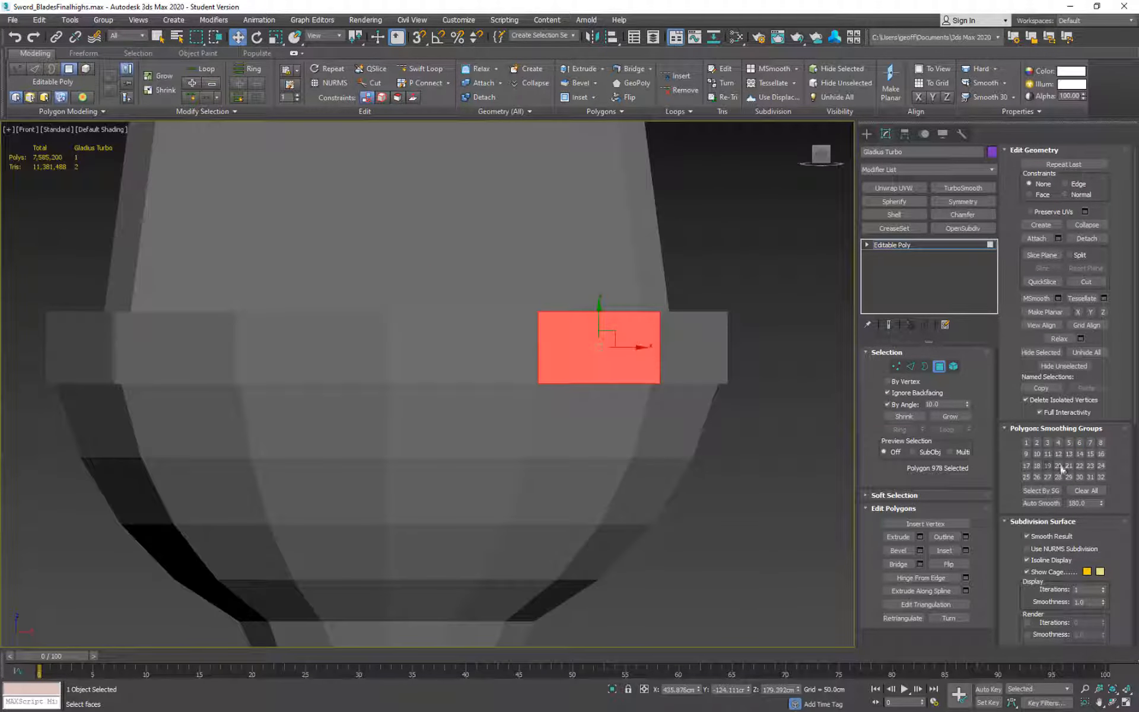
click(906, 394)
scroll(552, 310, down, 4)
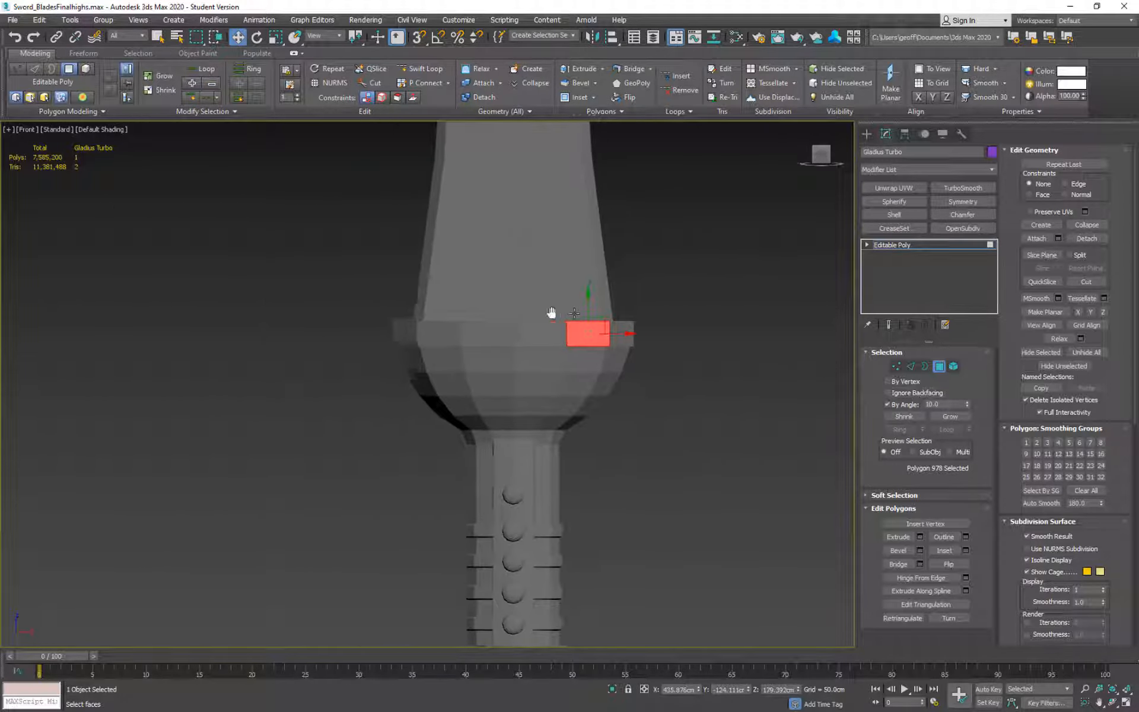
drag(607, 319, 216, 334)
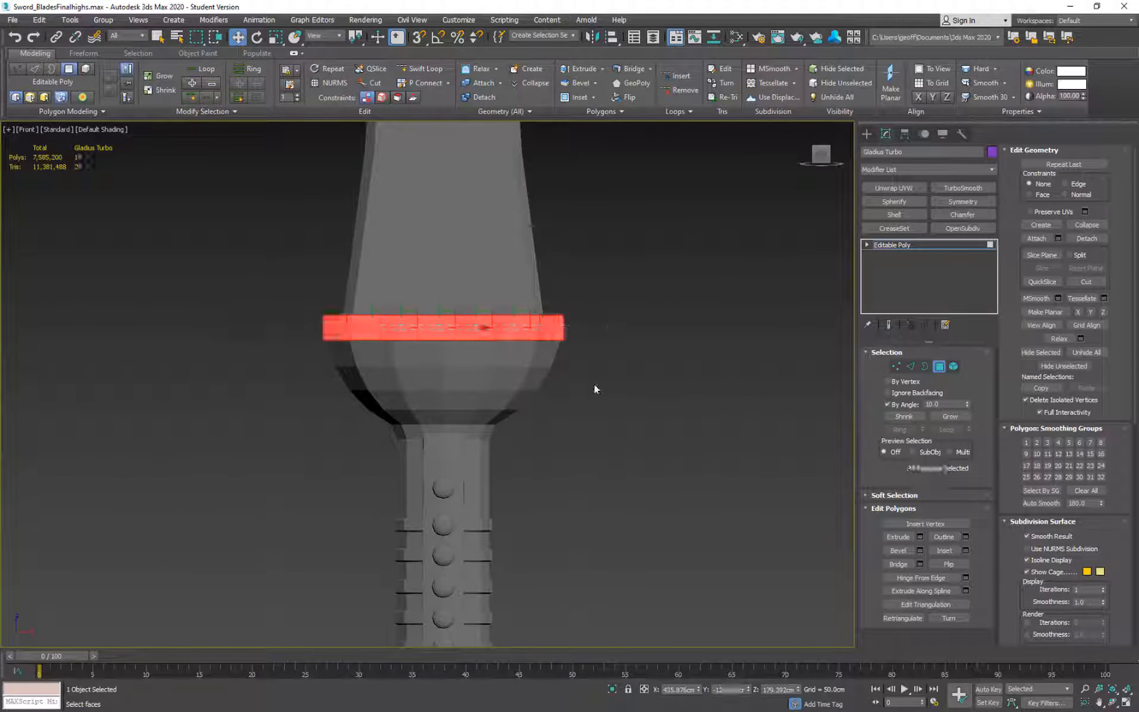
click(1025, 442)
- Select the narrow underside lip of the guard's rim and assign it smoothing group 2
middle_drag(607, 351, 626, 267)
scroll(624, 276, up, 4)
middle_drag(625, 277, 641, 446)
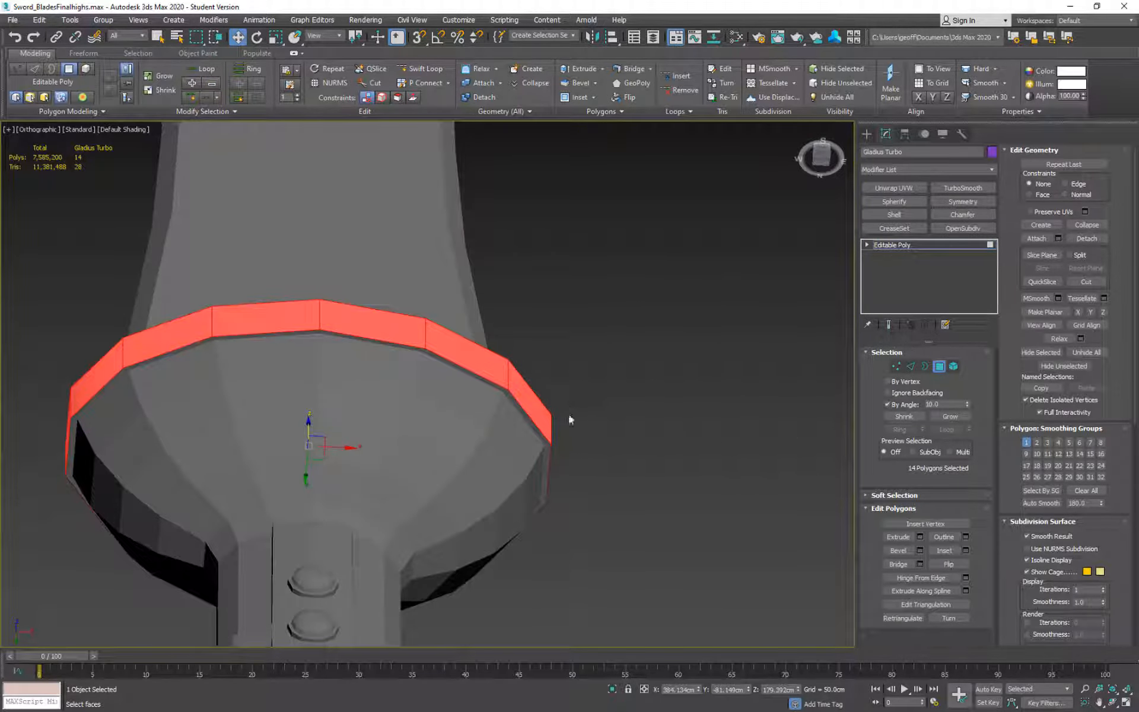
click(544, 447)
middle_drag(577, 473, 714, 303)
click(1028, 442)
click(1037, 442)
mouse_move(668, 337)
alt+middle_down()
mouse_move(678, 360)
mouse_move(682, 350)
alt+middle_up()
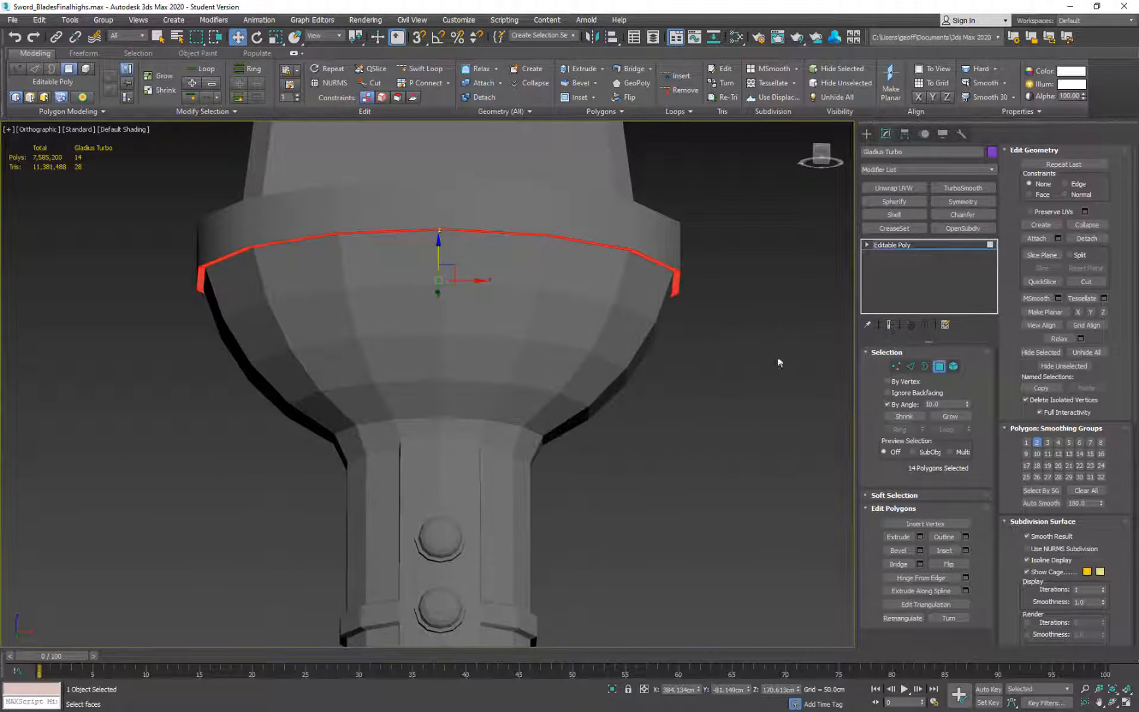
- Select all faces of the guard's rounded bowl below the rim and assign them smoothing group 1
alt+middle_drag(780, 359, 771, 393)
key(f)
key(z)
scroll(496, 349, down, 4)
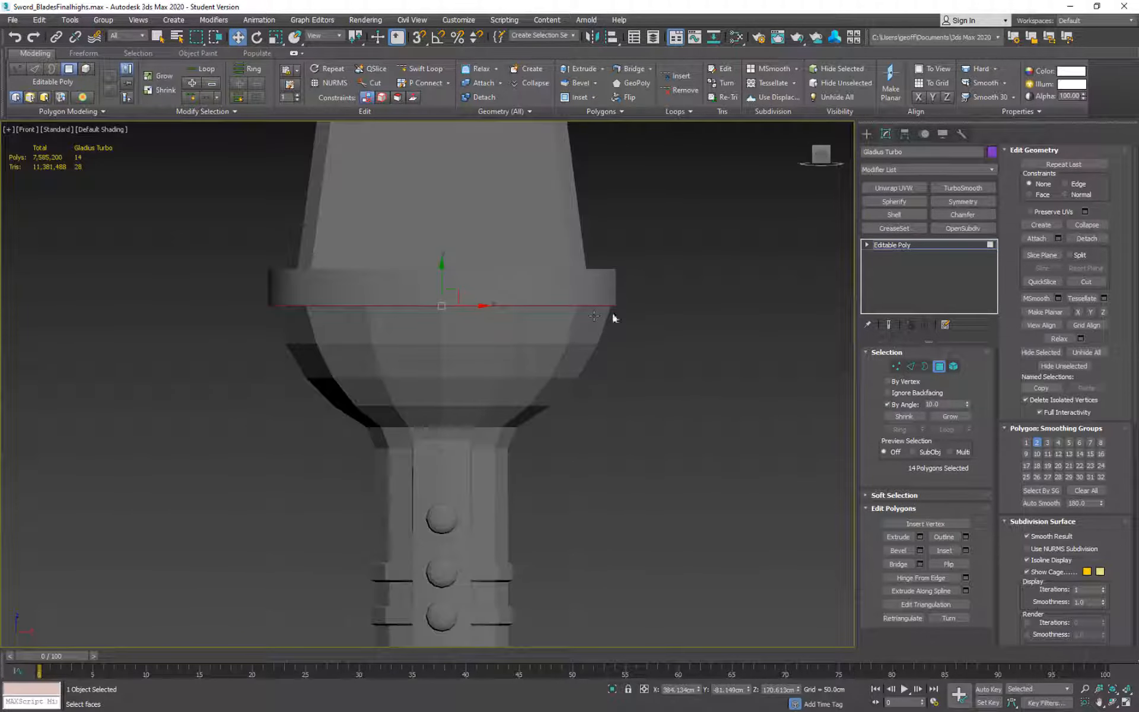
drag(632, 321, 222, 419)
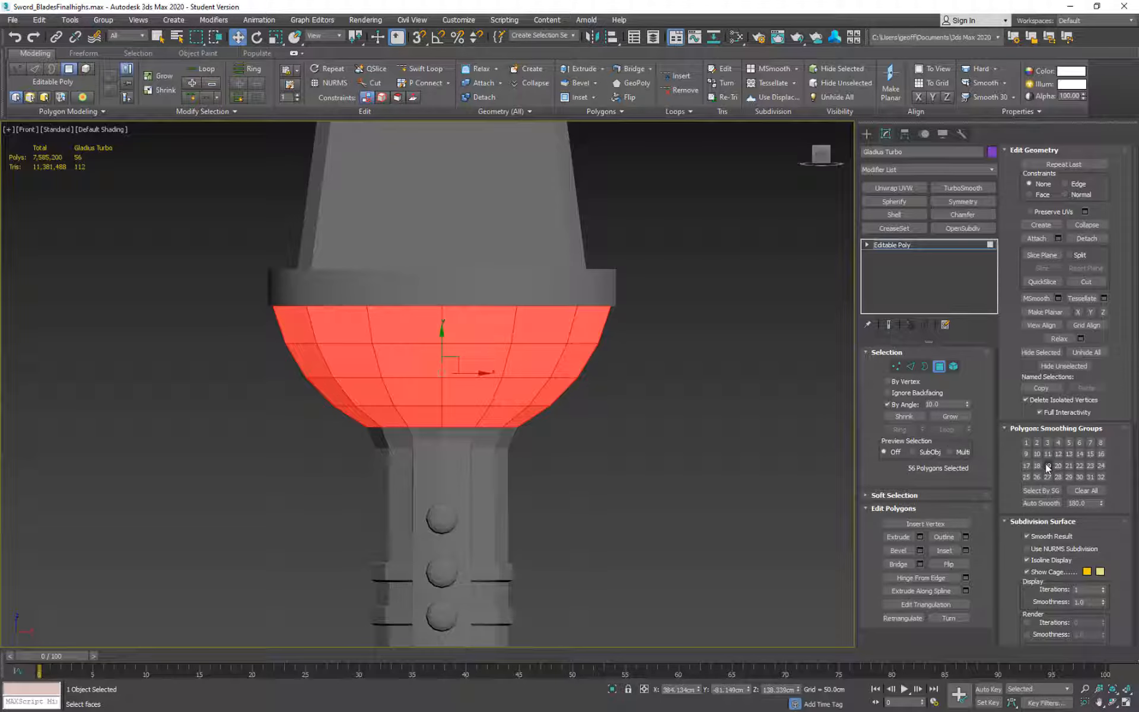
alt+middle_drag(739, 407, 687, 388)
key(f)
key(z)
scroll(756, 408, down, 2)
scroll(711, 362, down, 2)
click(1027, 443)
- Select the flared collar faces between the guard's bowl and the grip and assign them smoothing group 3
key(f)
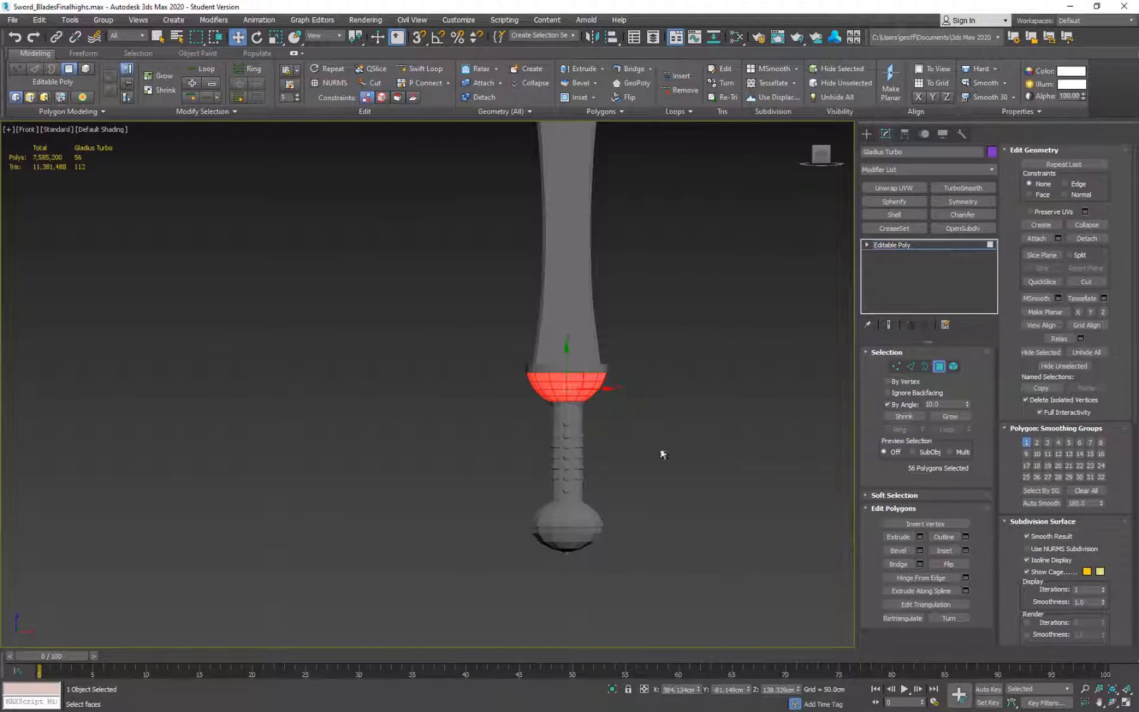
scroll(663, 454, up, 8)
drag(682, 401, 253, 401)
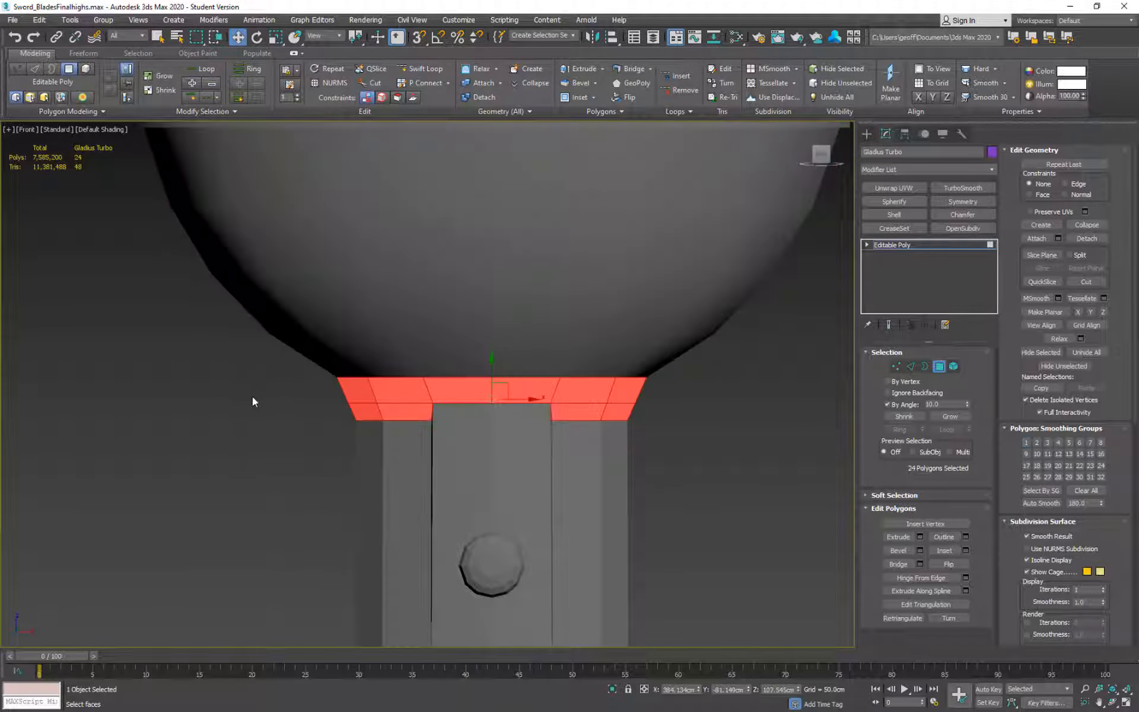
alt+middle_drag(565, 424, 525, 419)
key(f)
scroll(536, 415, up, 3)
scroll(685, 386, down, 7)
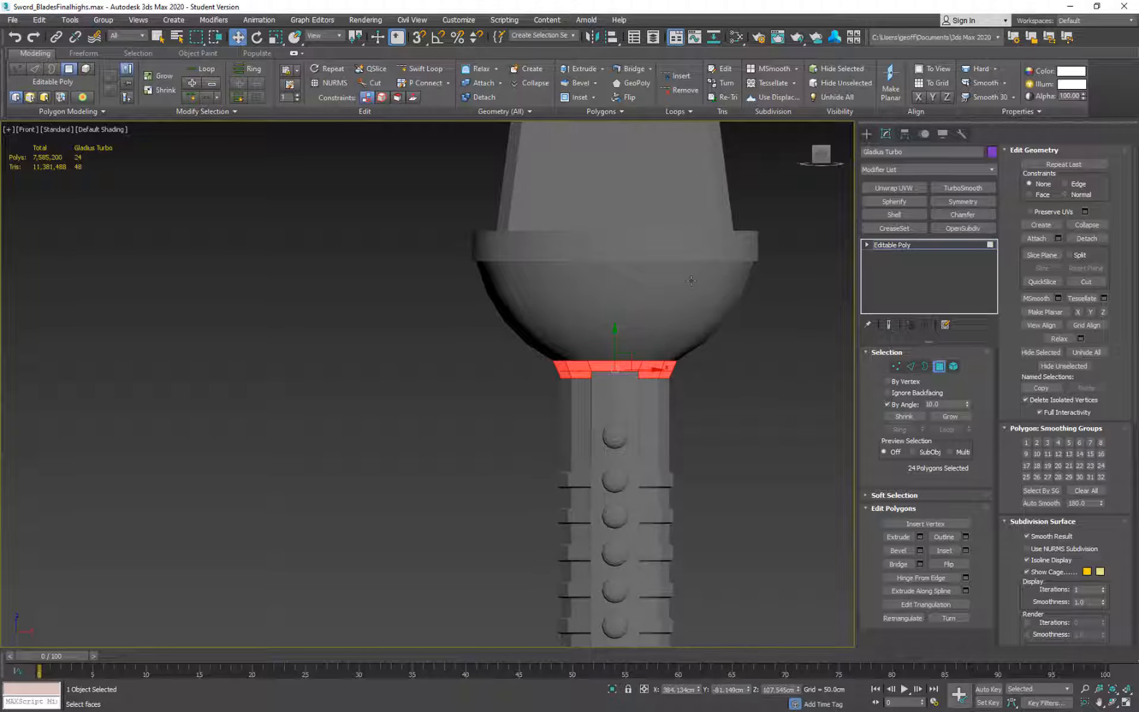
alt+middle_drag(795, 400, 662, 304)
click(1048, 442)
- Select the recessed grip faces above the first ring and between the upper rings, on both sides of the studded strip
scroll(755, 346, up, 4)
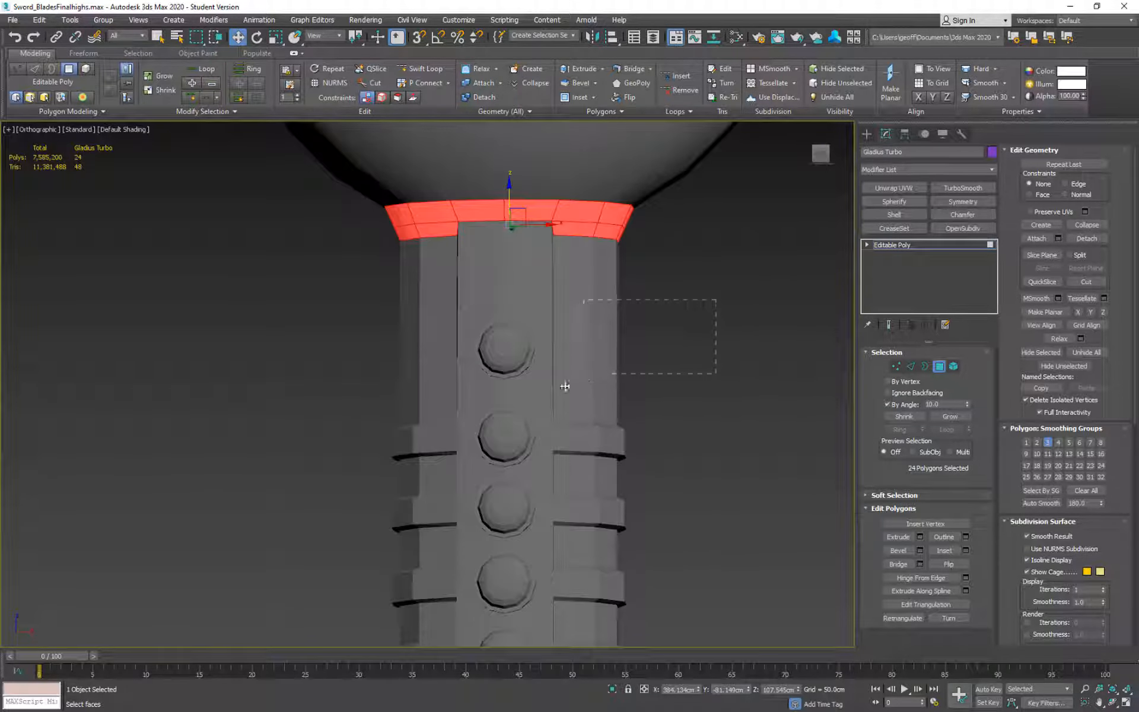
drag(565, 386, 564, 386)
ctrl+drag(351, 349, 420, 310)
middle_drag(419, 310, 437, 234)
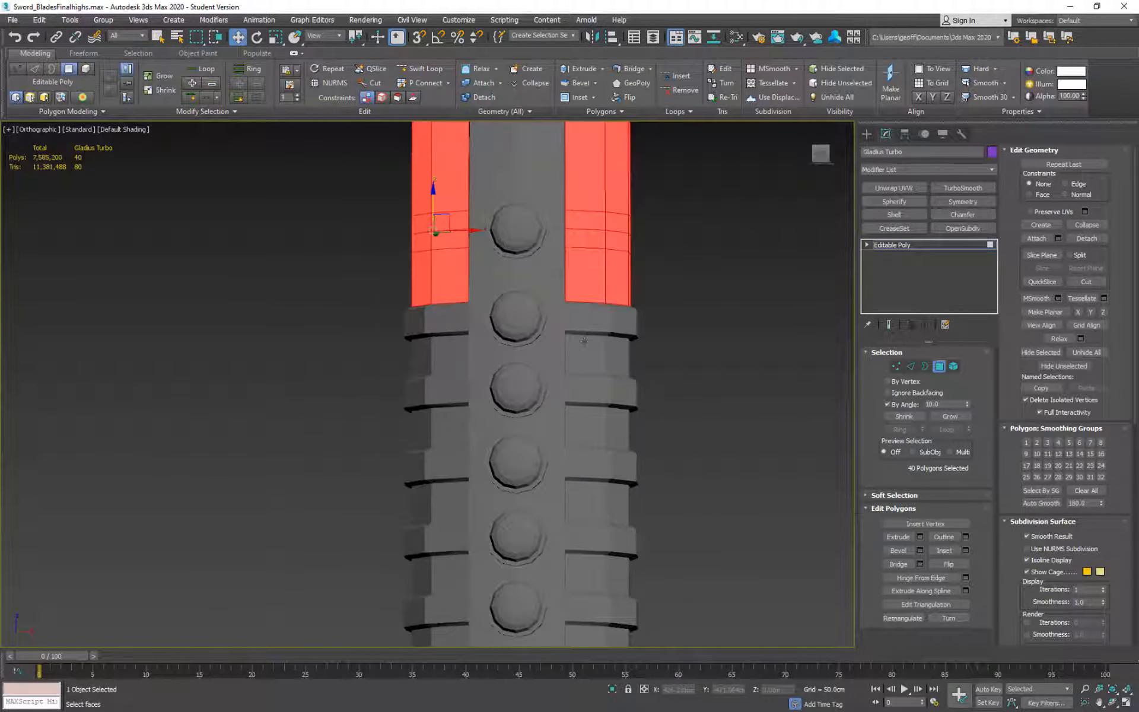
ctrl+click(604, 365)
ctrl+drag(452, 364, 455, 361)
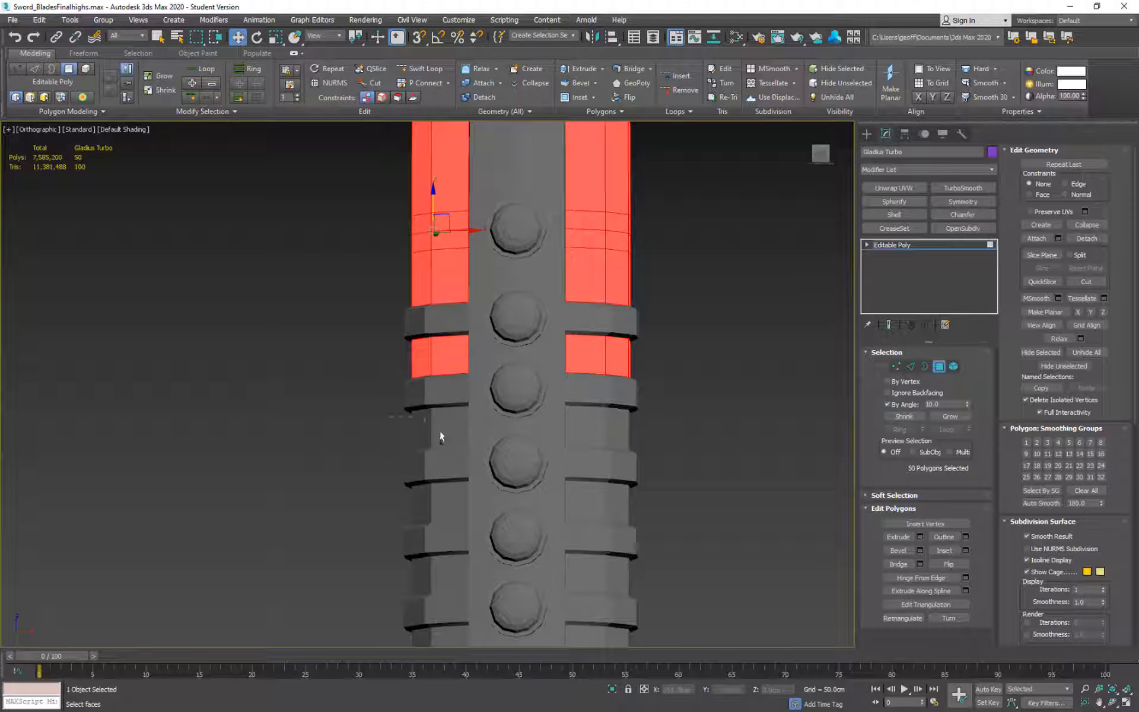
ctrl+drag(583, 431, 581, 432)
- Add the remaining recessed grip faces down to the pommel to the selection and assign them all smoothing group 1
middle_drag(656, 455, 671, 334)
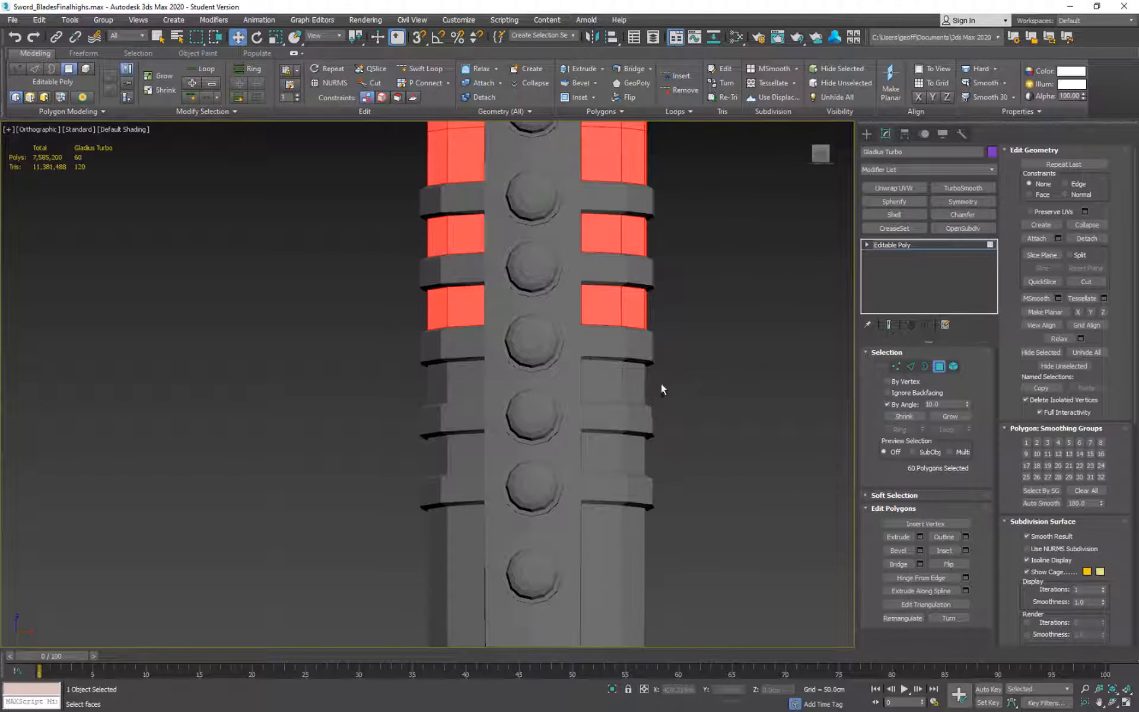
ctrl+drag(661, 383, 599, 387)
ctrl+click(451, 388)
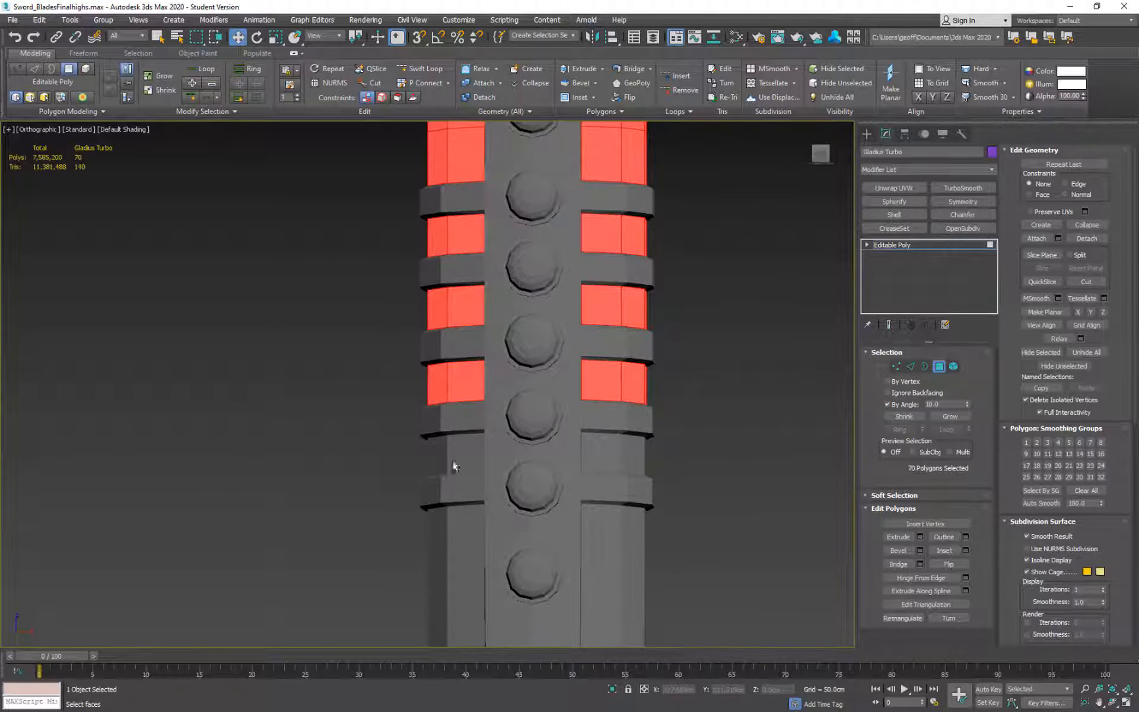
ctrl+drag(468, 461, 467, 462)
ctrl+drag(696, 456, 602, 460)
middle_drag(675, 484, 702, 330)
ctrl+drag(719, 400, 636, 440)
ctrl+drag(493, 446, 499, 445)
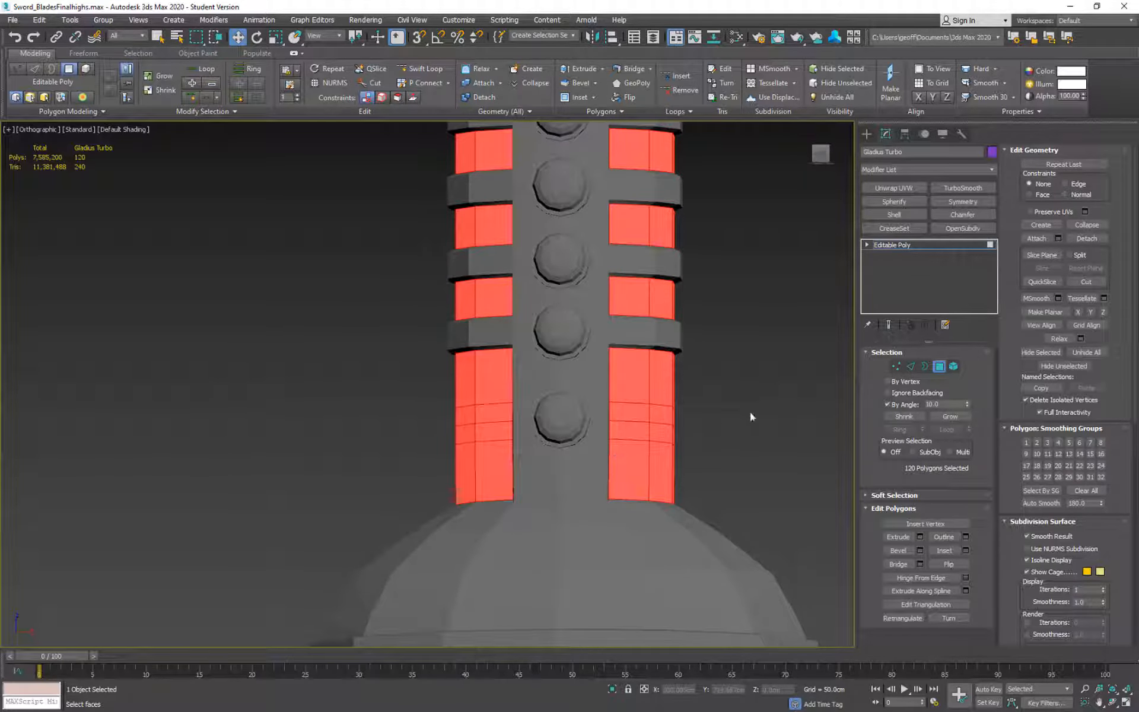
scroll(750, 411, down, 2)
mouse_move(750, 412)
alt+middle_down()
mouse_move(558, 393)
mouse_move(755, 408)
alt+middle_up()
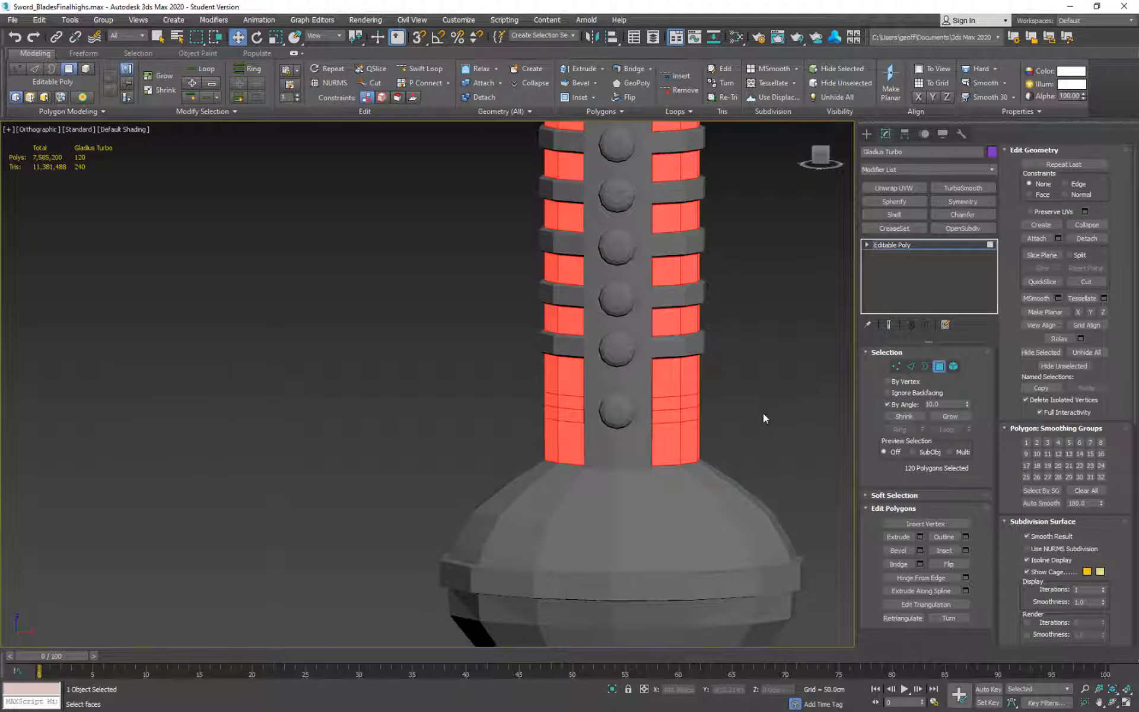
key(f)
key(z)
middle_drag(589, 414, 671, 386)
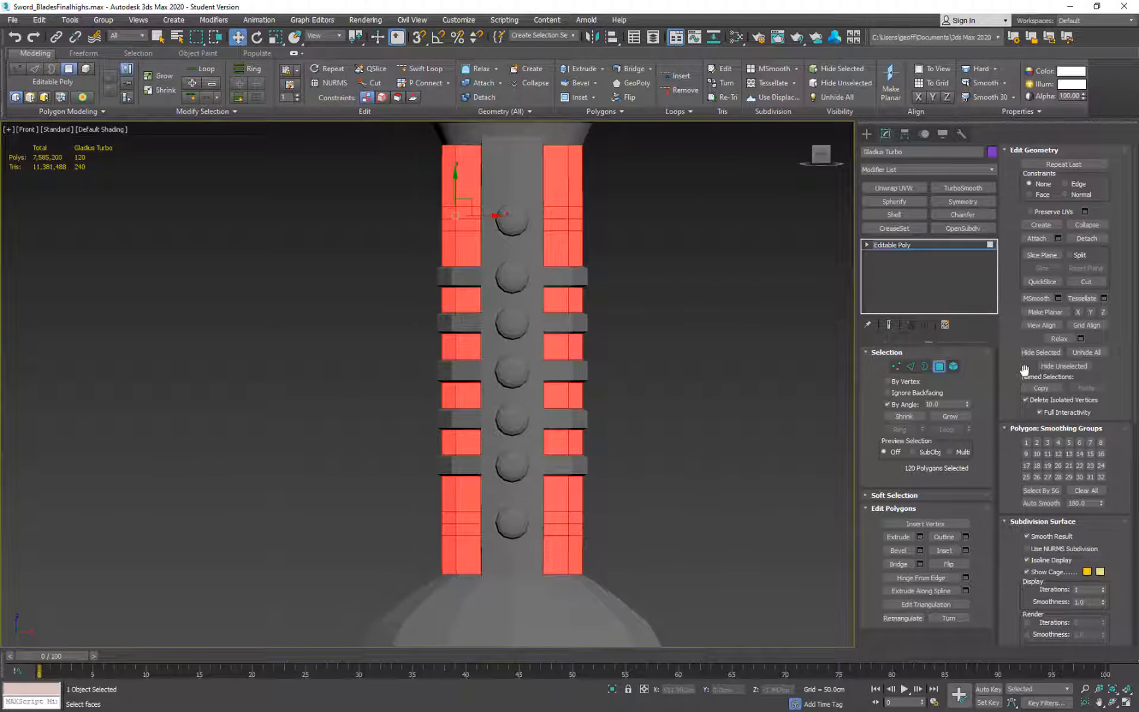
click(1028, 442)
- Select the grip's studded strip faces around the studs together with both sides of the uppermost ring's outer band
middle_drag(682, 201, 720, 306)
click(687, 324)
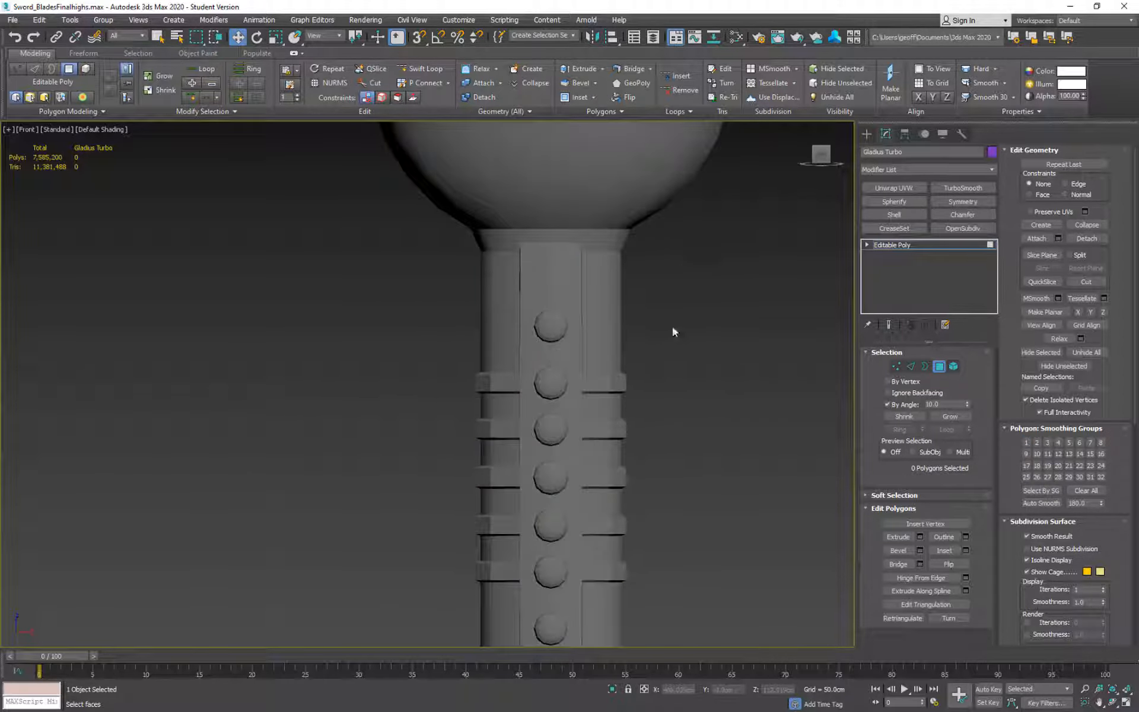
scroll(656, 341, up, 2)
middle_drag(656, 342, 674, 319)
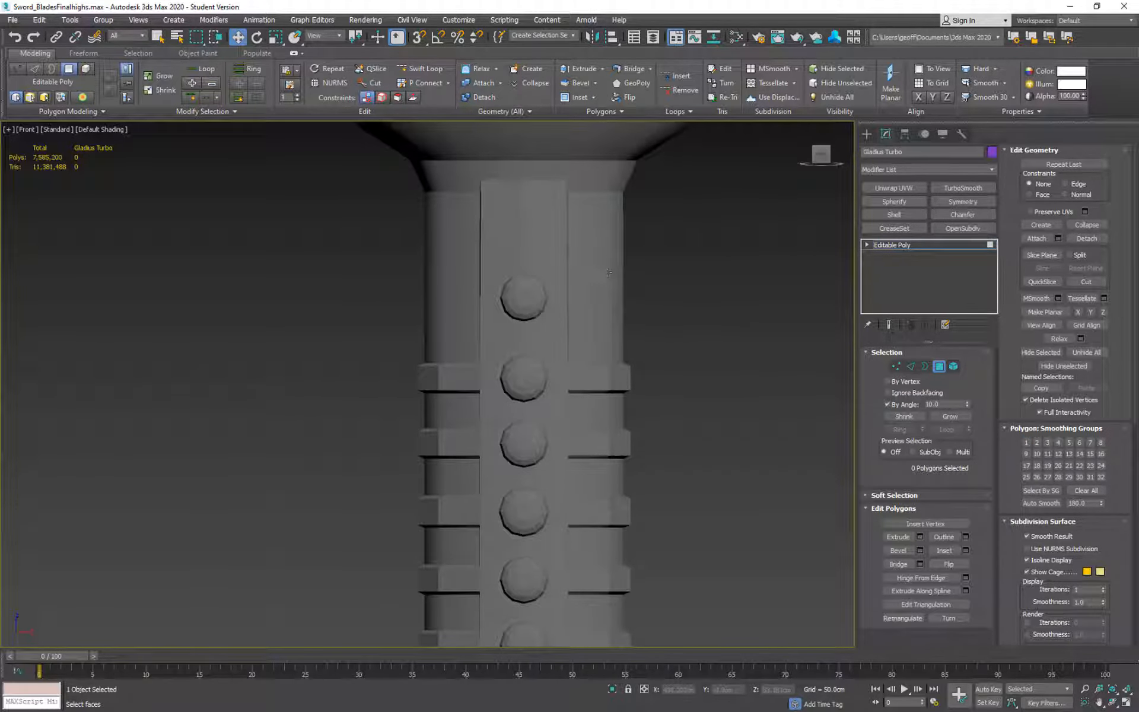
click(543, 221)
ctrl+click(497, 321)
middle_drag(656, 419, 667, 352)
ctrl+drag(608, 310, 576, 305)
middle_drag(722, 354, 664, 363)
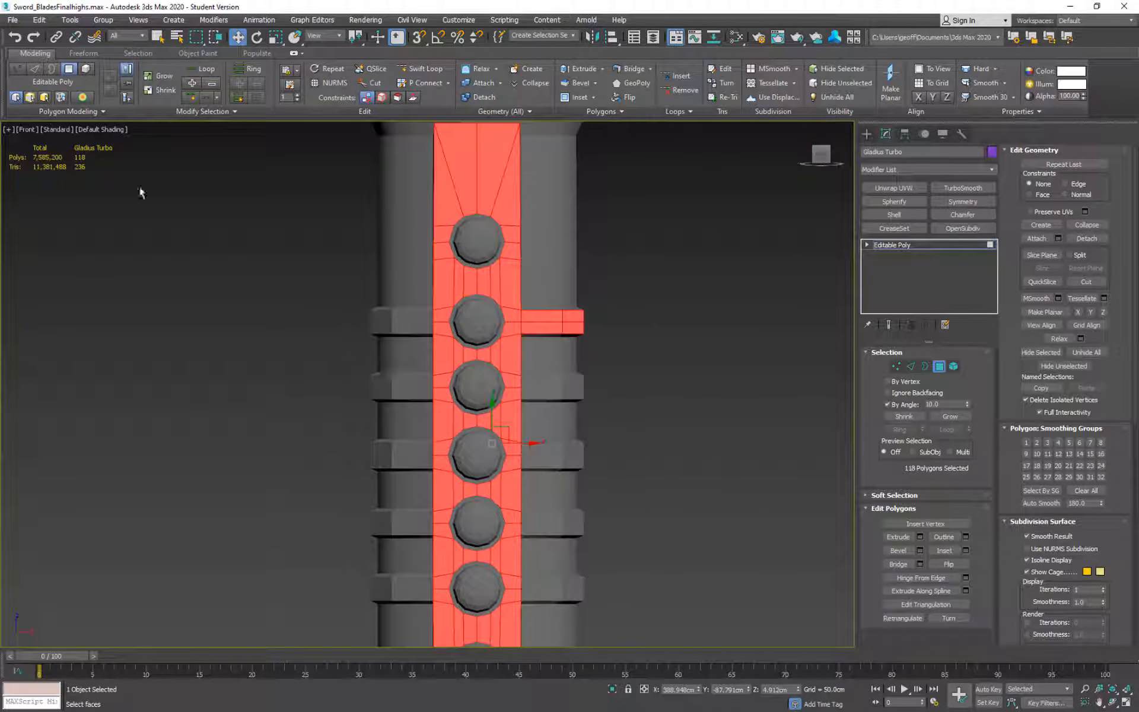
ctrl+click(420, 328)
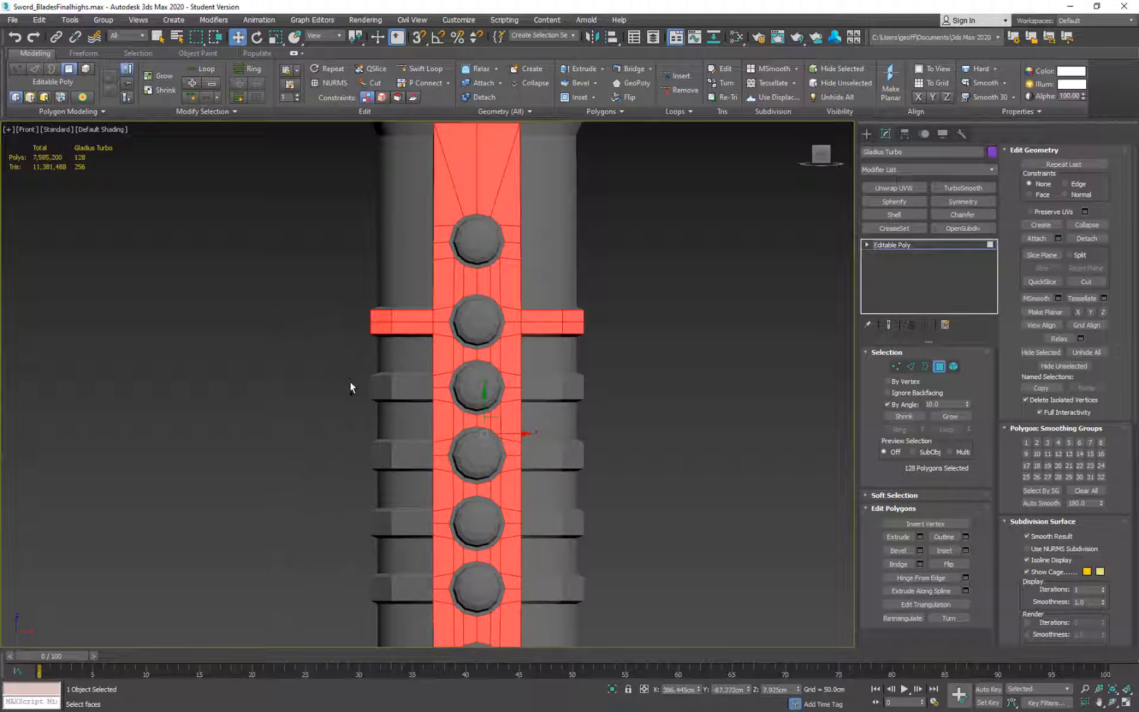
- Add the outer band faces of the four lower grip rings on one side of the studded strip to the selection
ctrl+drag(444, 391, 444, 391)
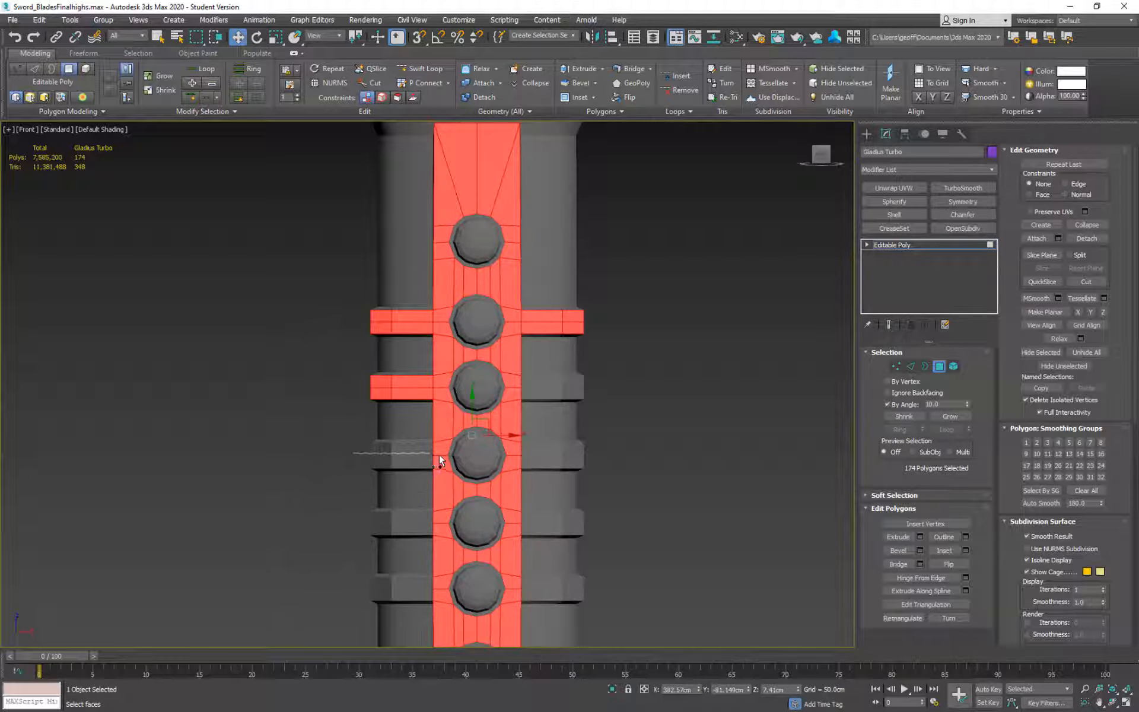
ctrl+drag(439, 454, 439, 455)
ctrl+drag(432, 530, 407, 501)
middle_drag(407, 501, 337, 456)
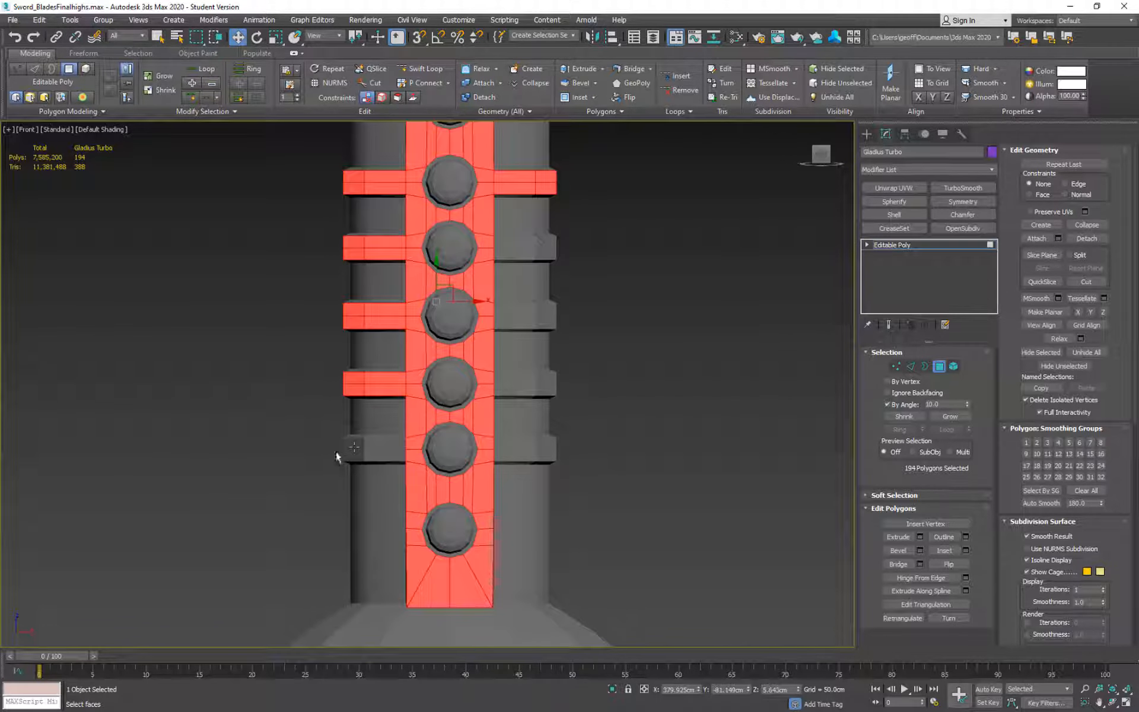
ctrl+drag(407, 467, 412, 457)
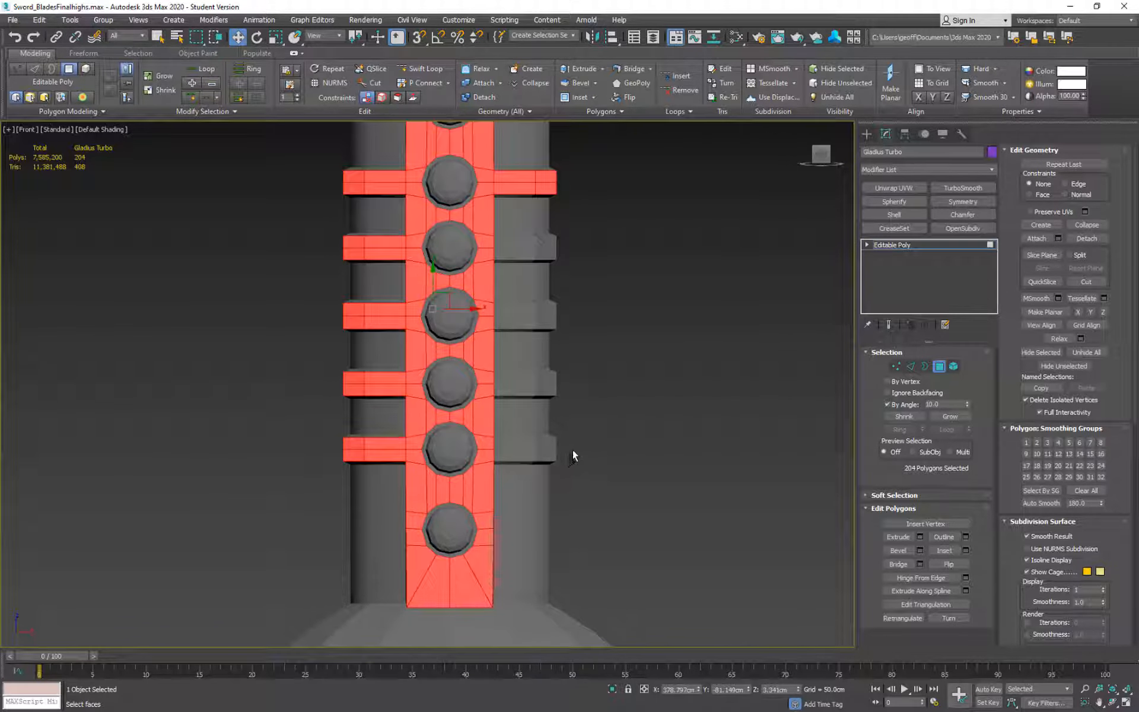
- Add the four lower ring bands on the other side of the strip and assign the whole selection smoothing group 5
ctrl+drag(572, 456, 493, 451)
alt+middle_drag(493, 451, 611, 475)
key(f)
key(z)
scroll(612, 475, up, 4)
ctrl+click(419, 420)
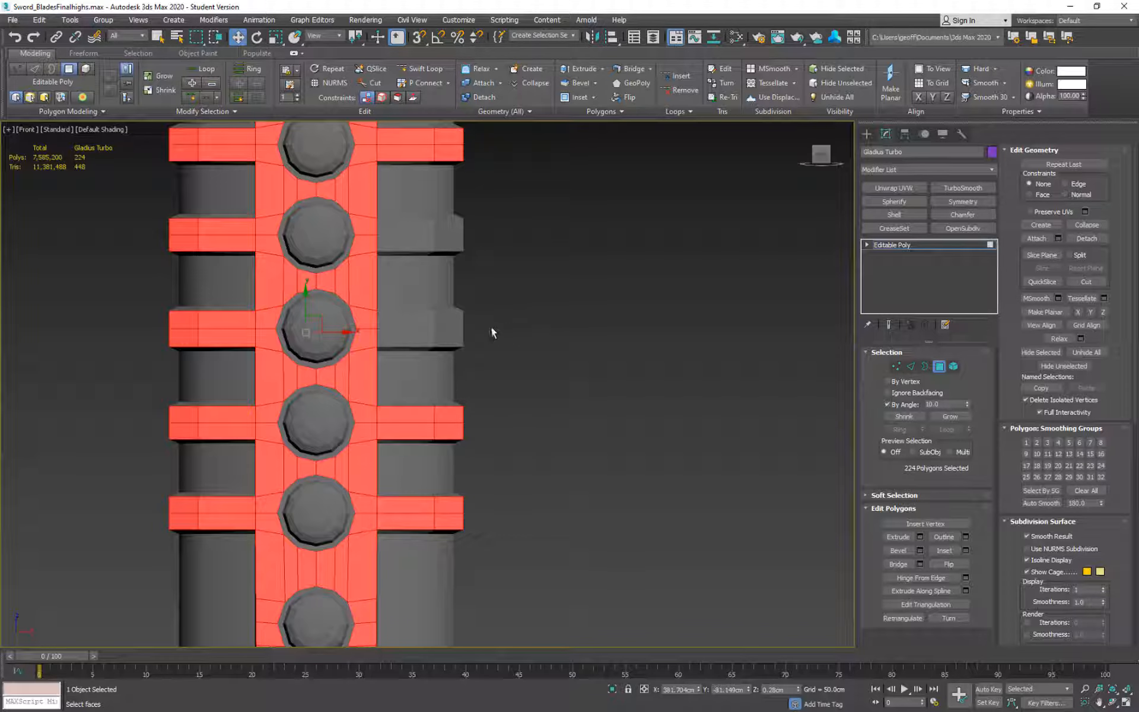
ctrl+click(454, 327)
ctrl+drag(404, 232, 404, 233)
alt+middle_drag(404, 233, 664, 375)
scroll(663, 375, down, 4)
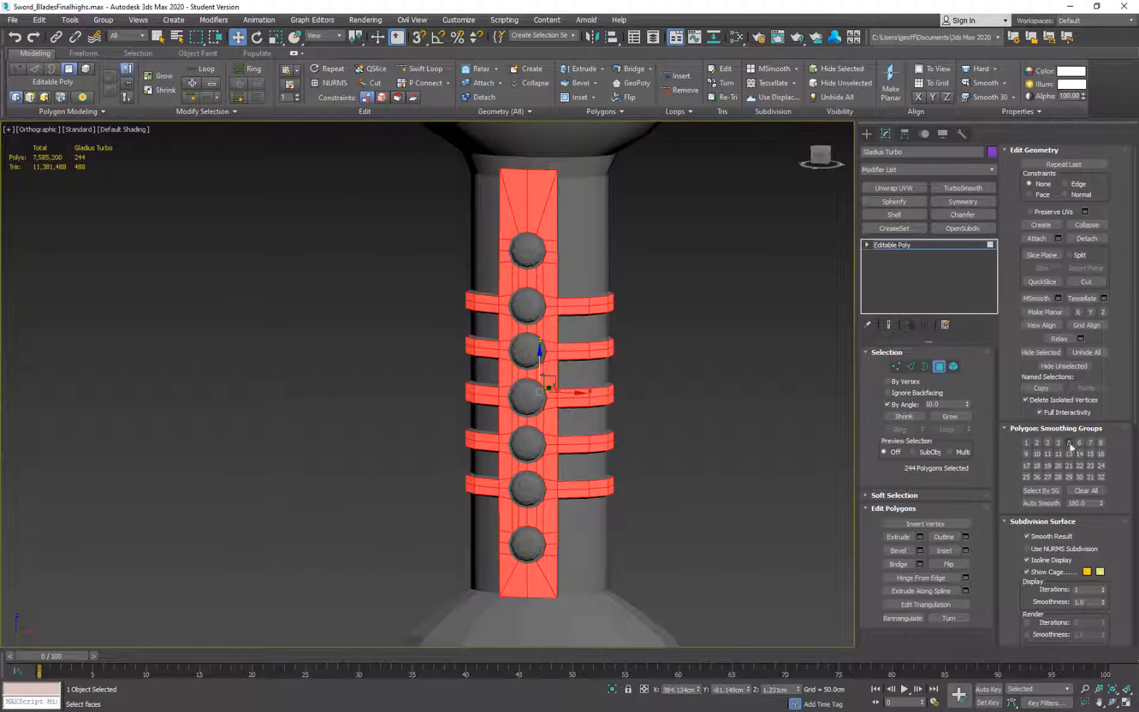
mouse_move(736, 434)
alt+middle_down()
mouse_move(772, 384)
mouse_move(737, 415)
alt+middle_up()
- Try selecting the ledge faces on top of the uppermost grip ring with the By Angle threshold set to 15
middle_drag(639, 372, 724, 397)
scroll(633, 369, up, 3)
click(782, 463)
alt+middle_drag(784, 465, 679, 468)
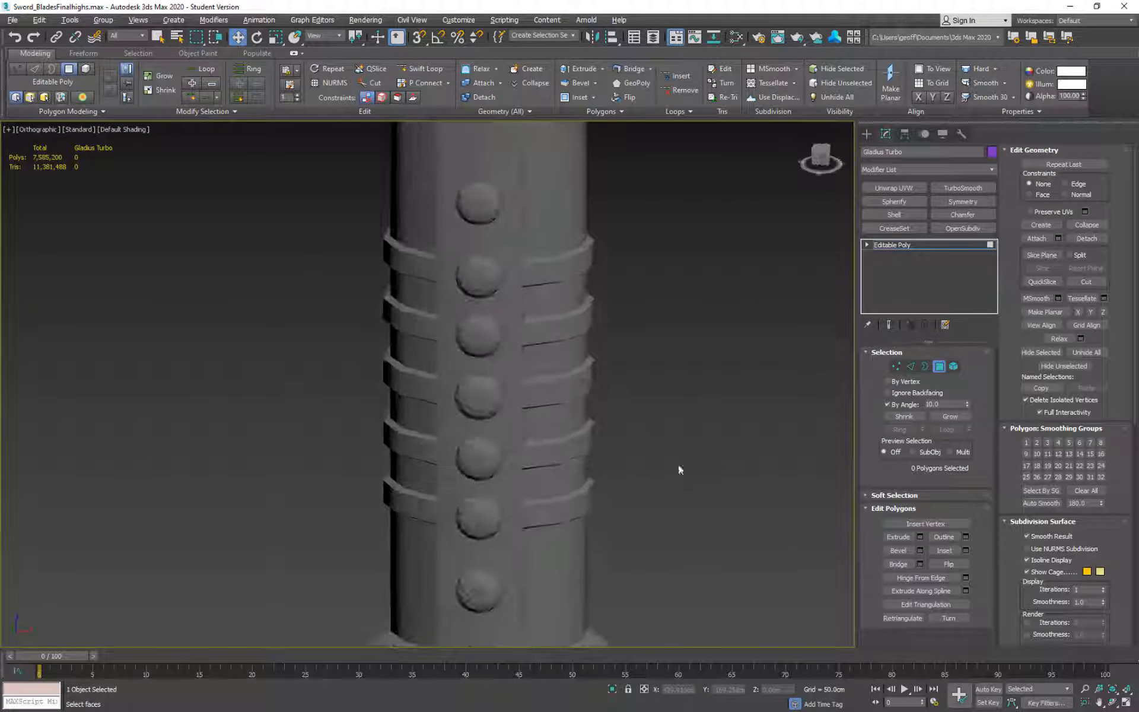
middle_drag(571, 275, 574, 390)
scroll(574, 390, up, 6)
click(581, 337)
alt+middle_drag(695, 367, 603, 410)
double_click(956, 407)
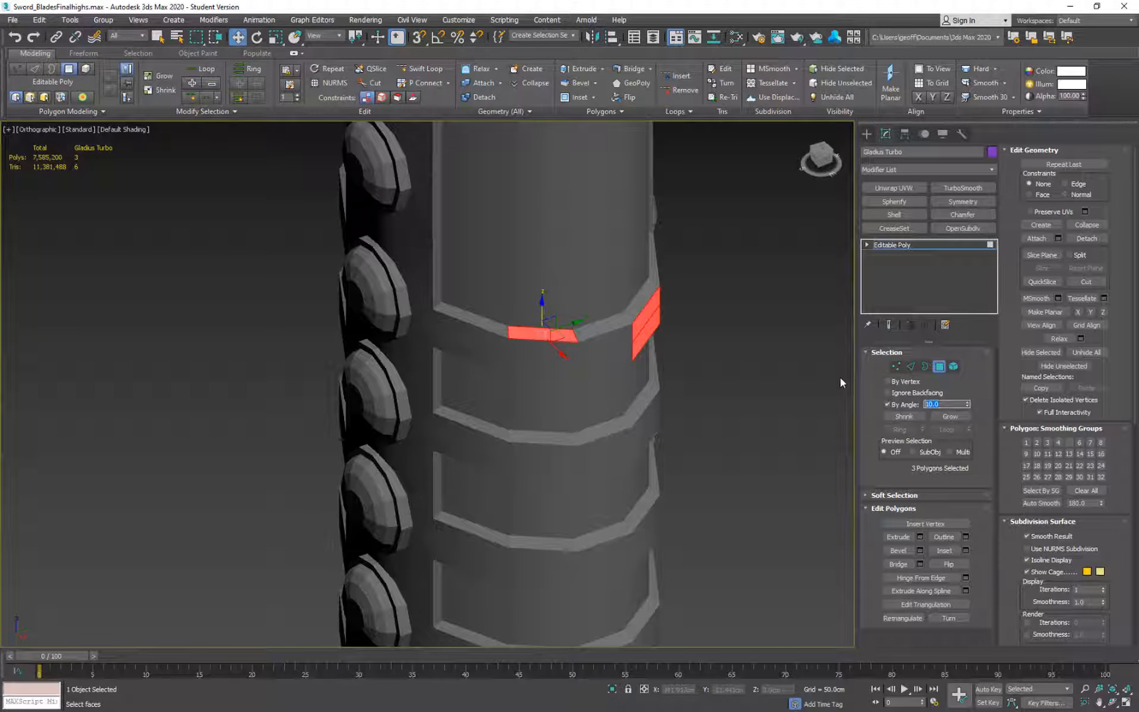
text(15)
key(Return)
click(606, 326)
alt+middle_drag(610, 326, 645, 330)
- Set the By Angle selection threshold to 30
drag(950, 404, 778, 377)
text(30)
key(Return)
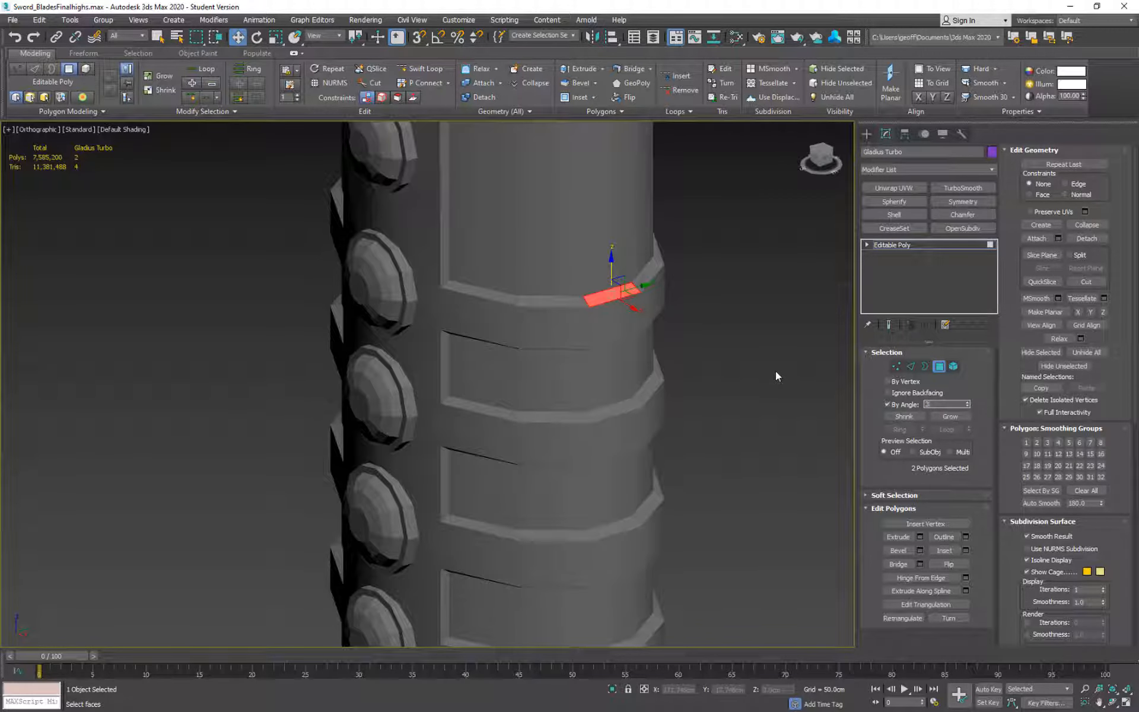
- Try selecting the ledge faces on top of the uppermost grip ring with the By Angle threshold at 30
click(637, 281)
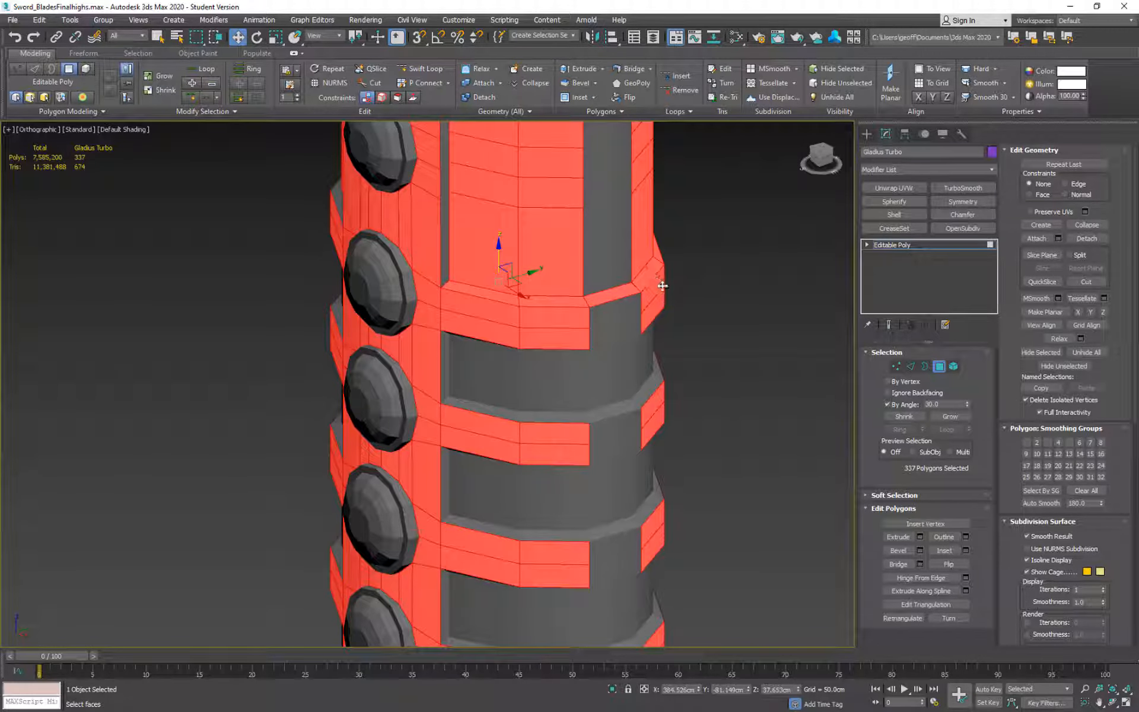
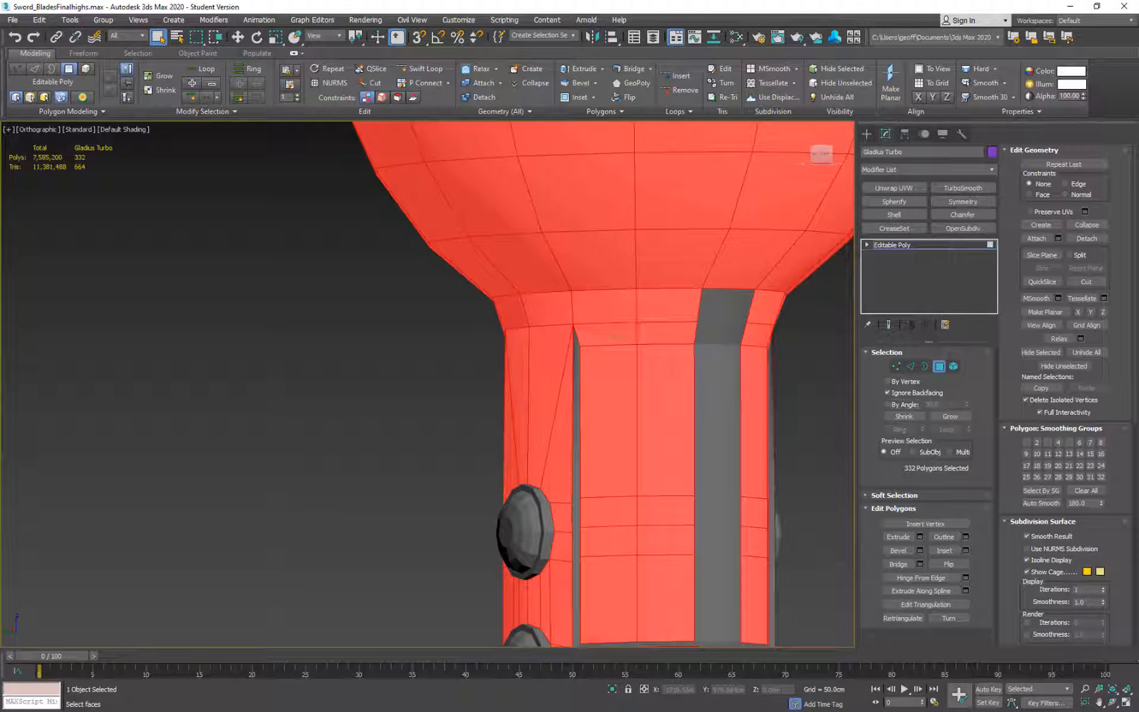
click(610, 329)
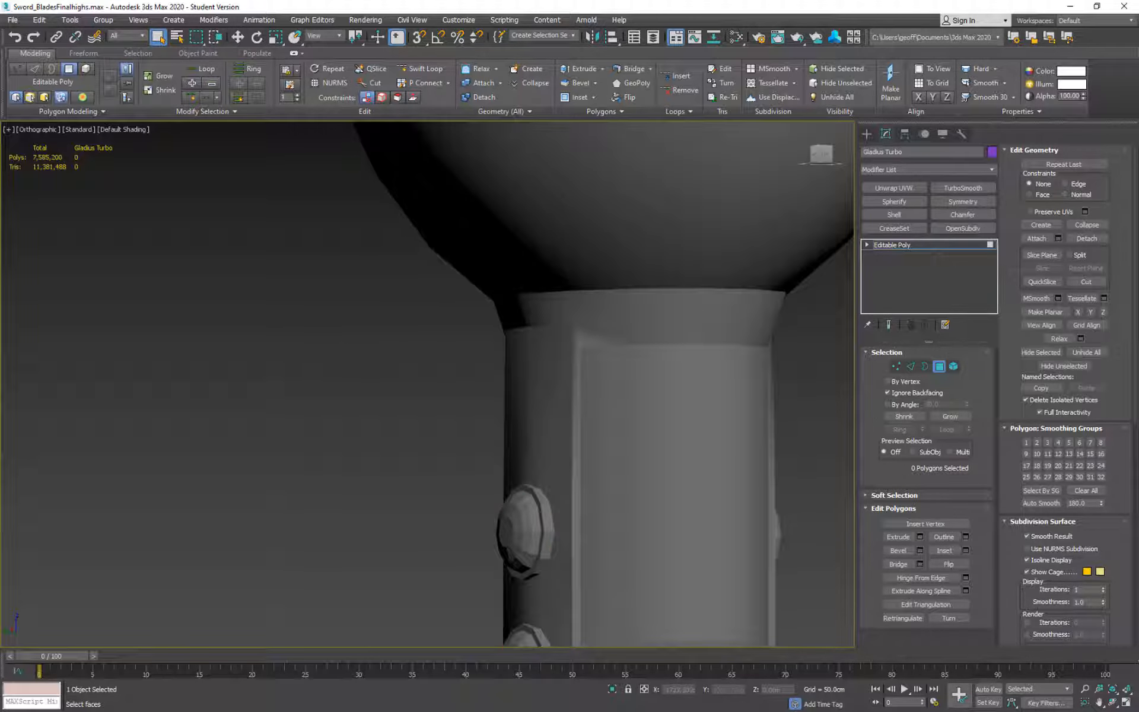
click(610, 369)
- Select the narrow edge faces along both long sides of the recessed grip panel between the guard and the uppermost ring
click(574, 344)
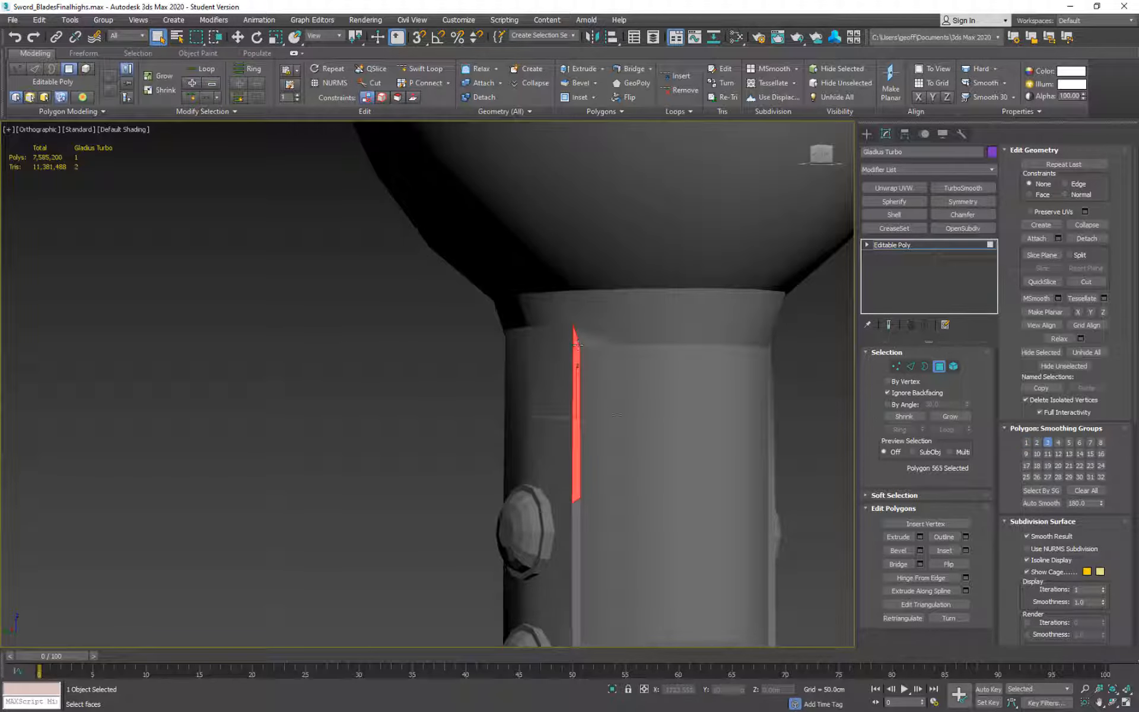
middle_drag(574, 344, 571, 142)
alt+middle_drag(669, 329, 639, 302)
ctrl+click(528, 409)
ctrl+click(745, 291)
ctrl+click(745, 363)
ctrl+click(745, 333)
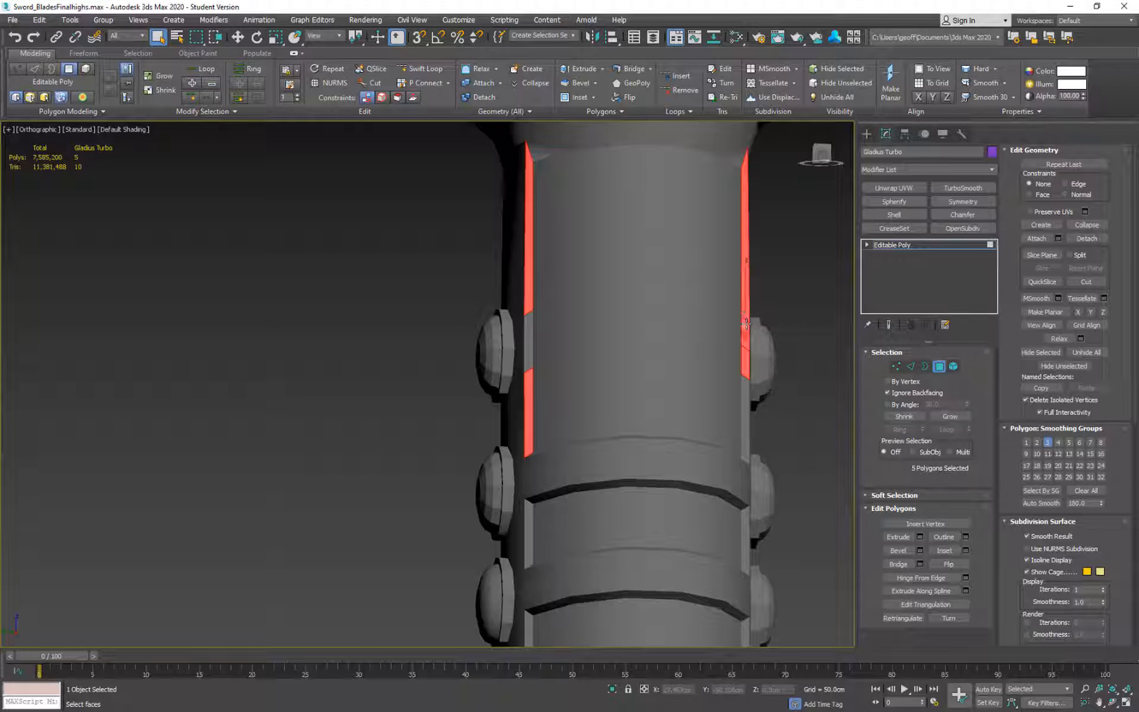
ctrl+click(747, 416)
ctrl+click(528, 352)
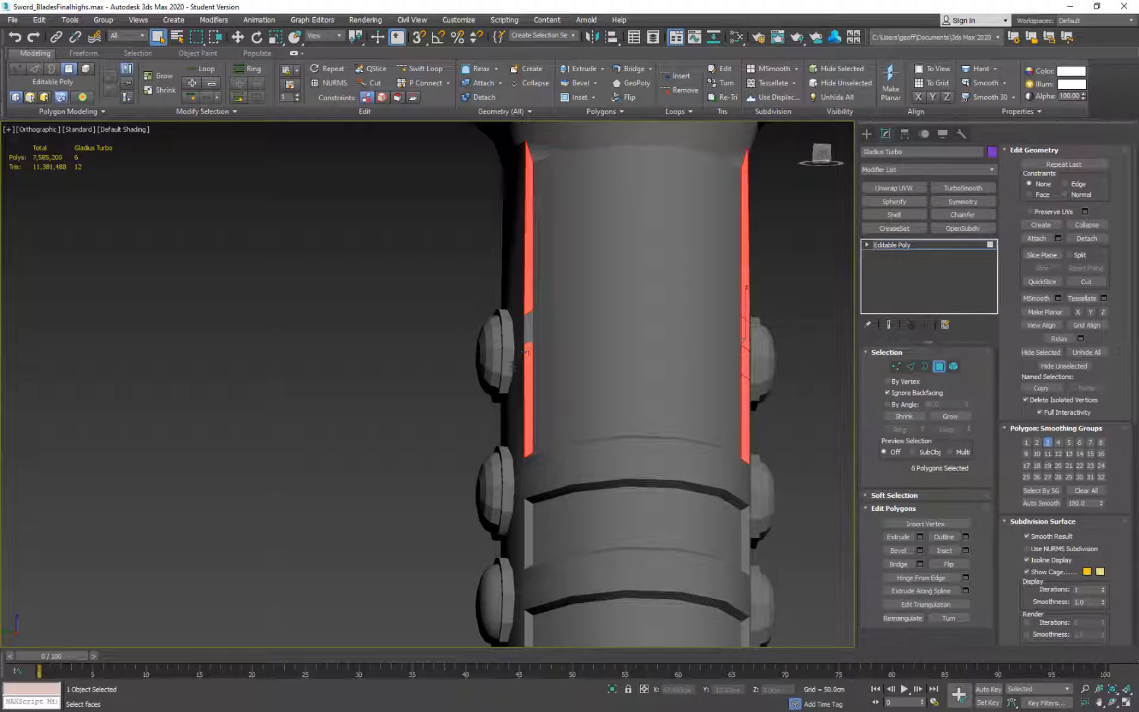
ctrl+click(522, 325)
- Add the long narrow edge faces of the matching upper recessed panel on the opposite side of the grip to the selection
alt+middle_drag(523, 325, 692, 387)
ctrl+click(684, 386)
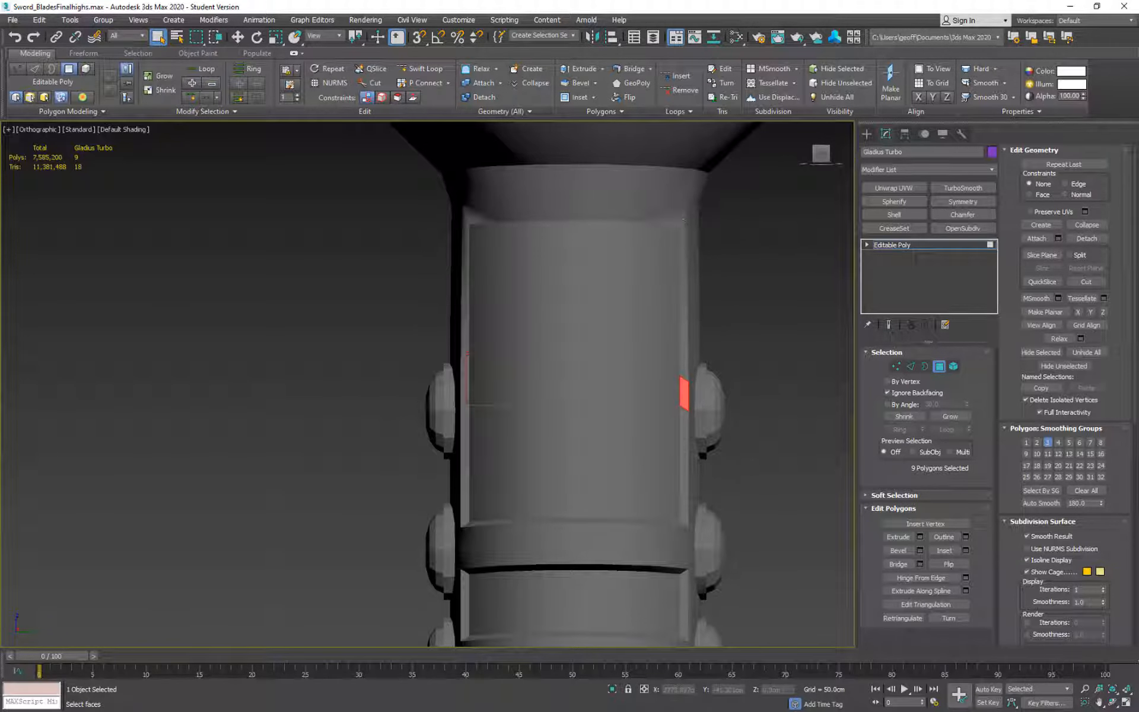
ctrl+click(683, 275)
ctrl+click(686, 474)
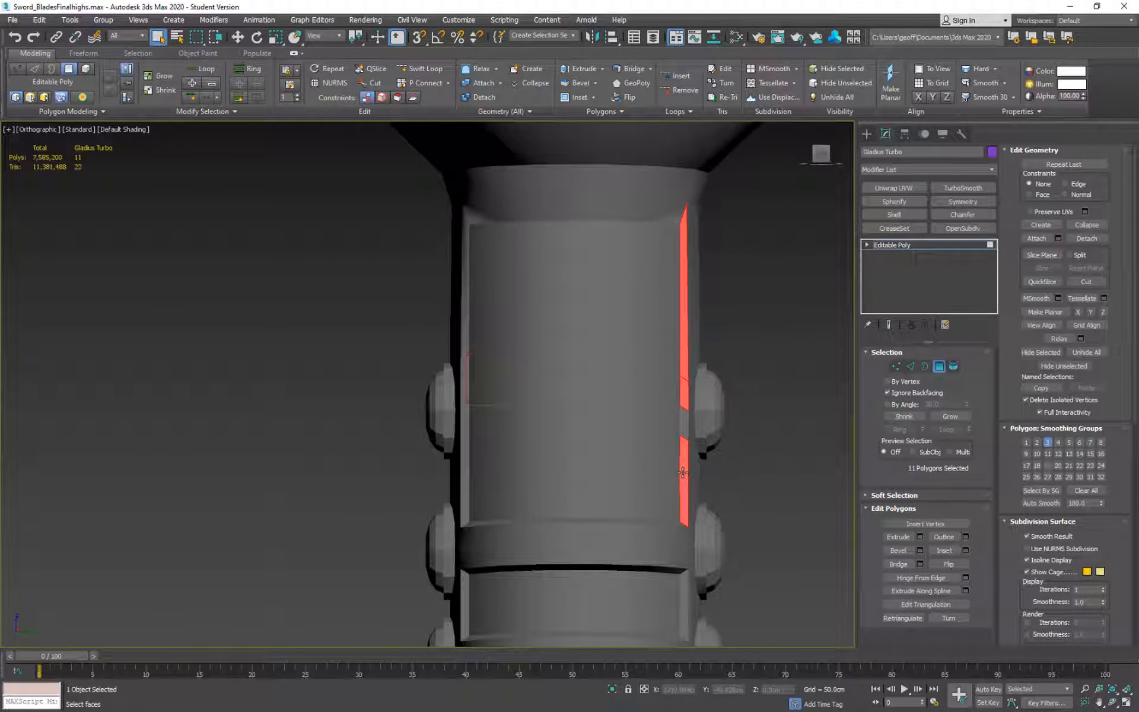
ctrl+click(467, 510)
ctrl+click(468, 379)
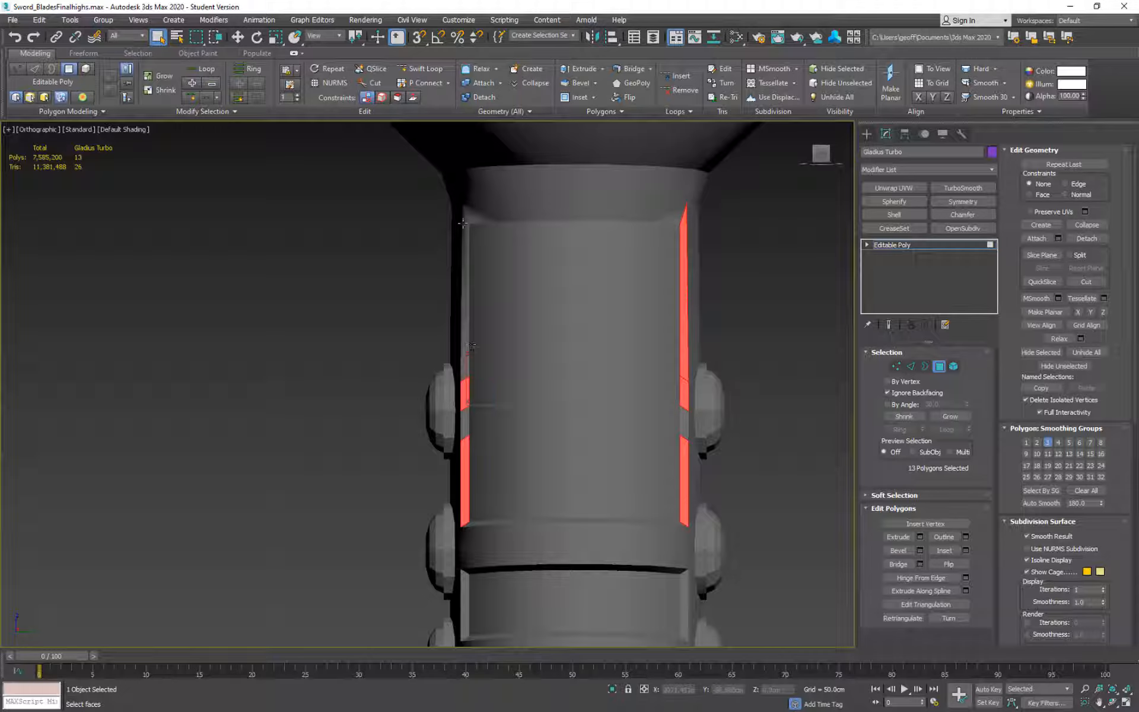
ctrl+click(472, 238)
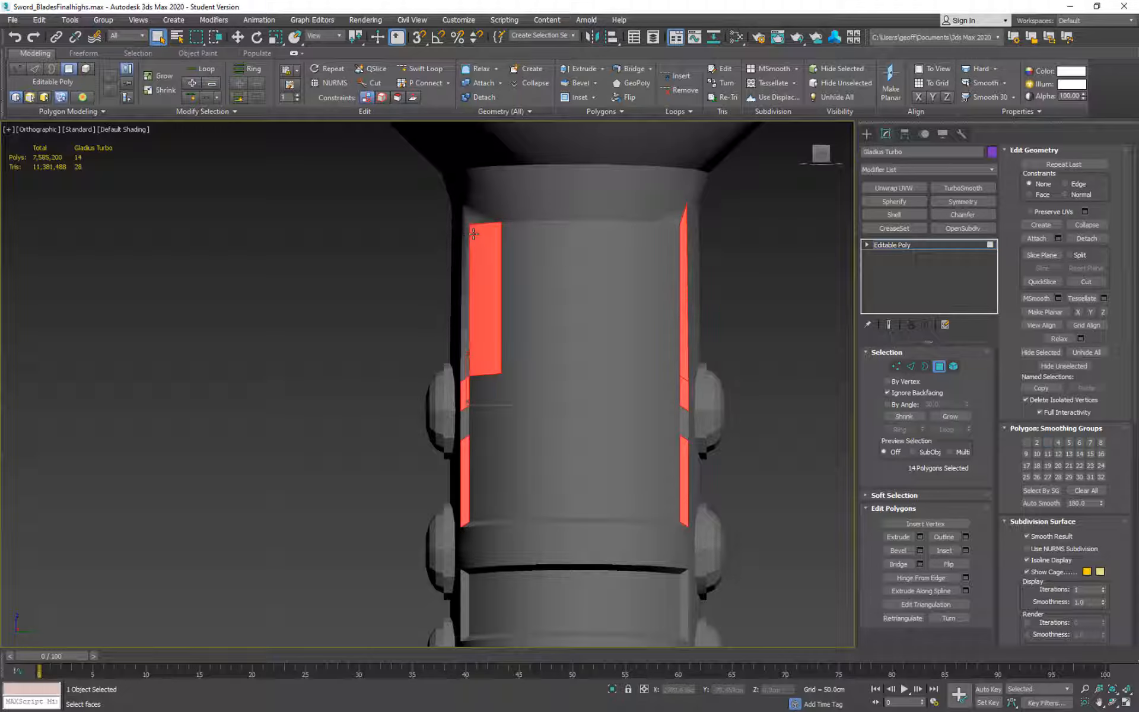
ctrl+click(475, 234)
ctrl+click(467, 237)
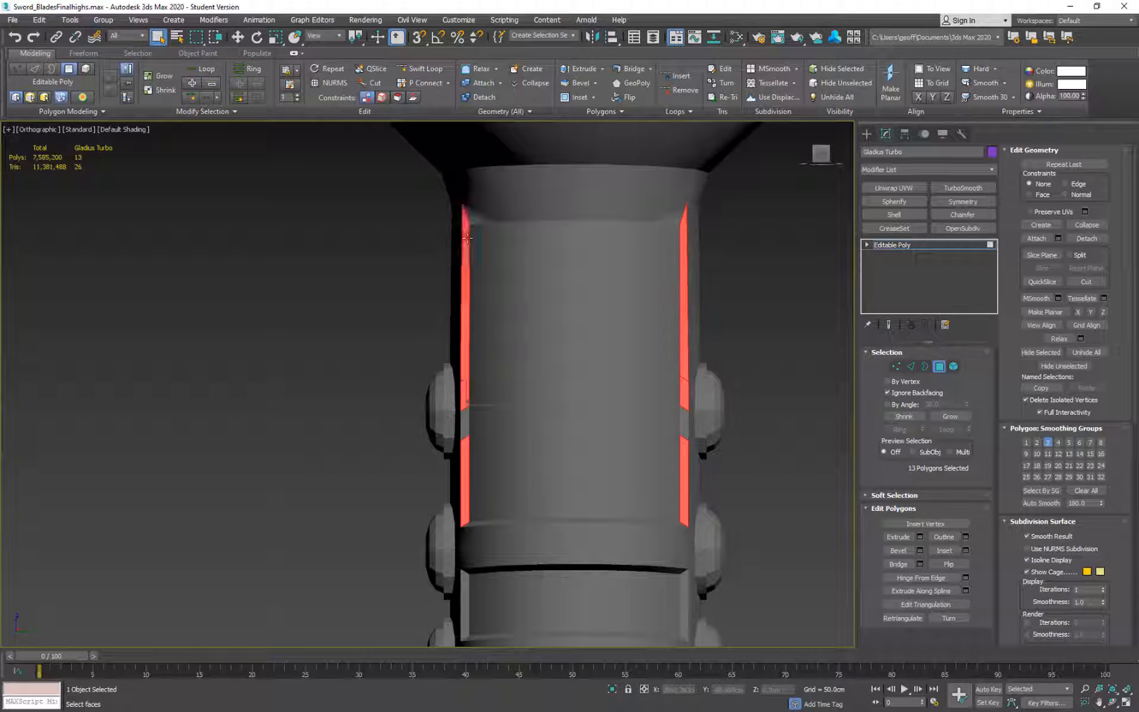
- Add the remaining small edge faces beside the uppermost studs, move the selection from smoothing group 3 to 4, and deselect the faces
ctrl+click(689, 415)
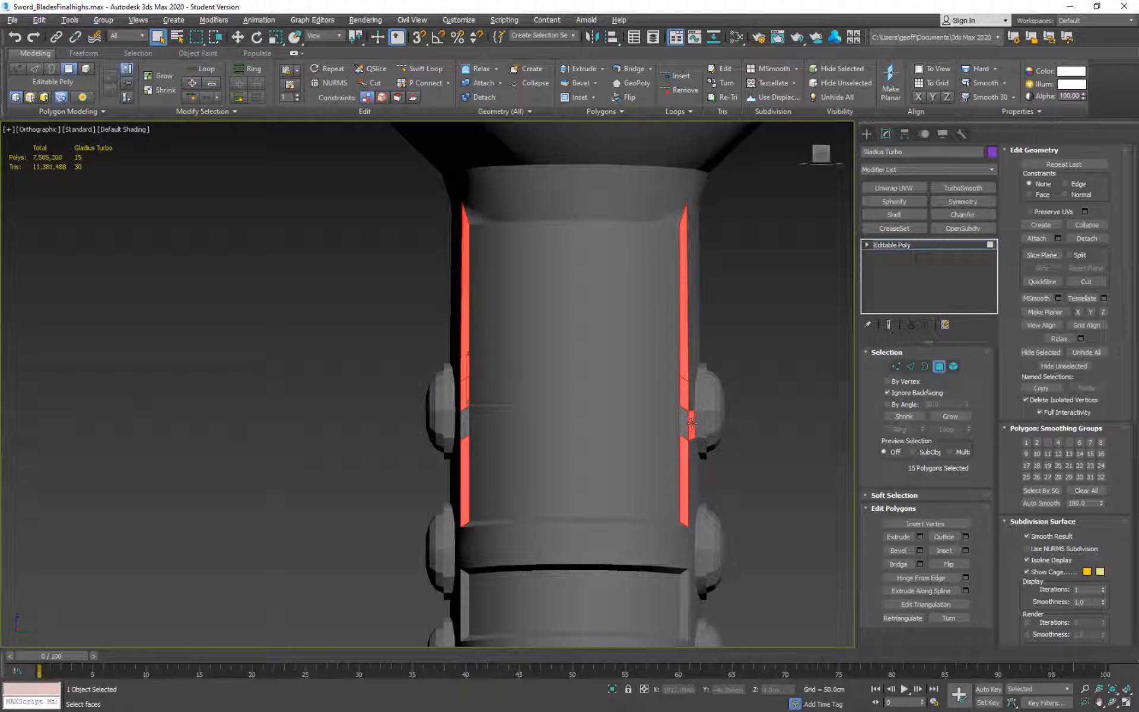
ctrl+click(687, 422)
alt+click(690, 423)
alt+middle_drag(690, 423, 836, 478)
ctrl+click(481, 432)
key(ctrl+z)
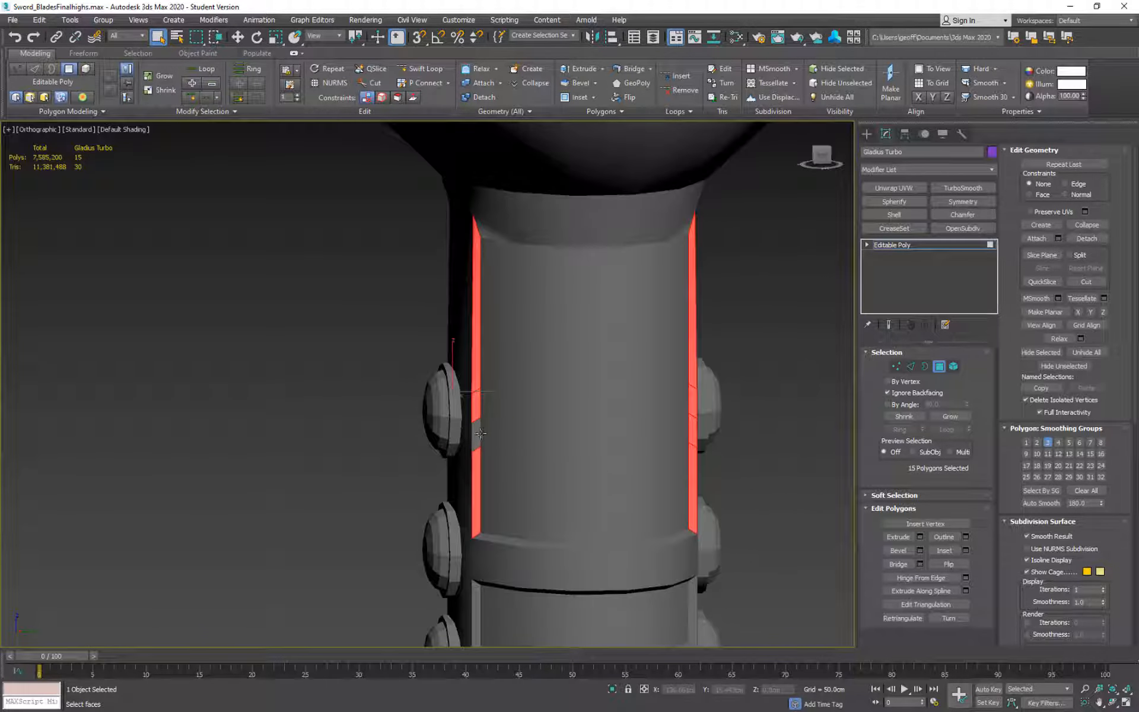
ctrl+click(478, 435)
click(1048, 442)
click(1059, 442)
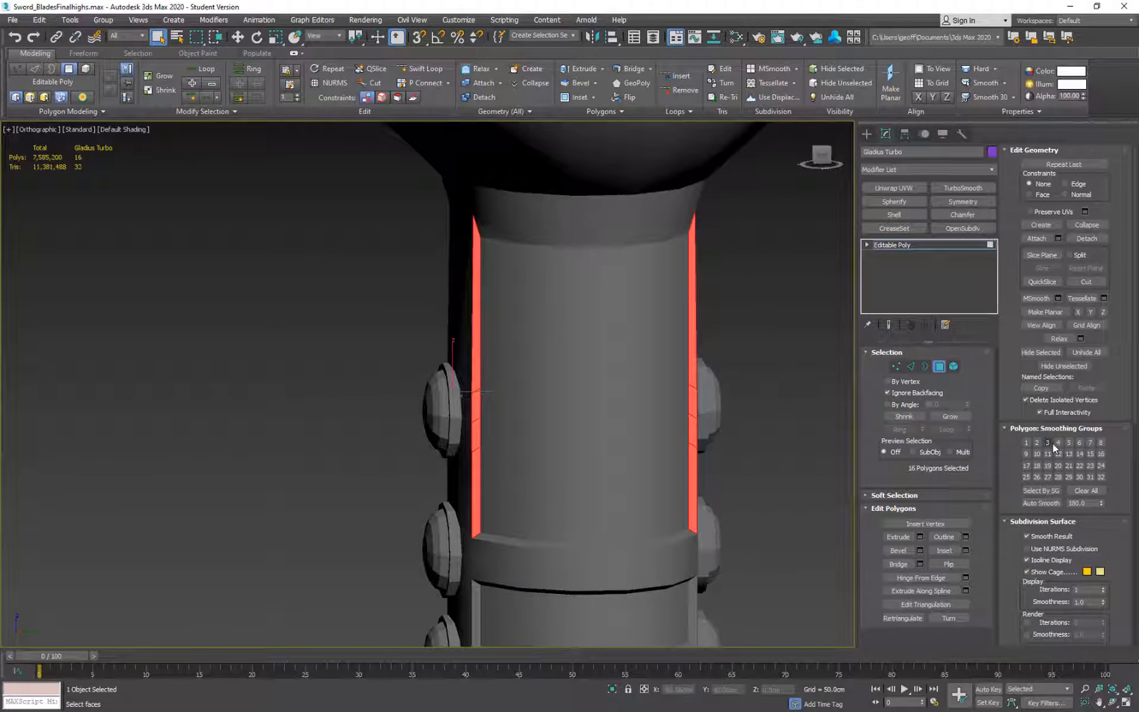
alt+middle_drag(777, 446, 893, 449)
click(802, 404)
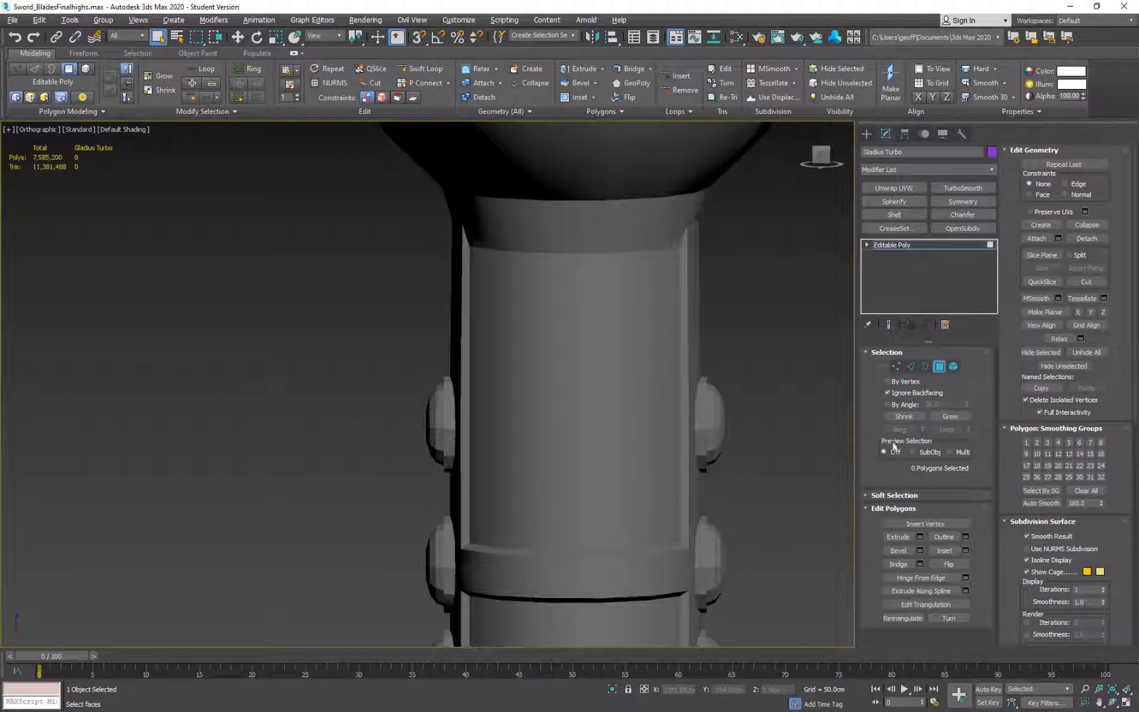
- Examine the lower end of the grip up close and the whole hilt from the front
alt+middle_drag(745, 308, 703, 142)
alt+middle_drag(706, 334, 686, 479)
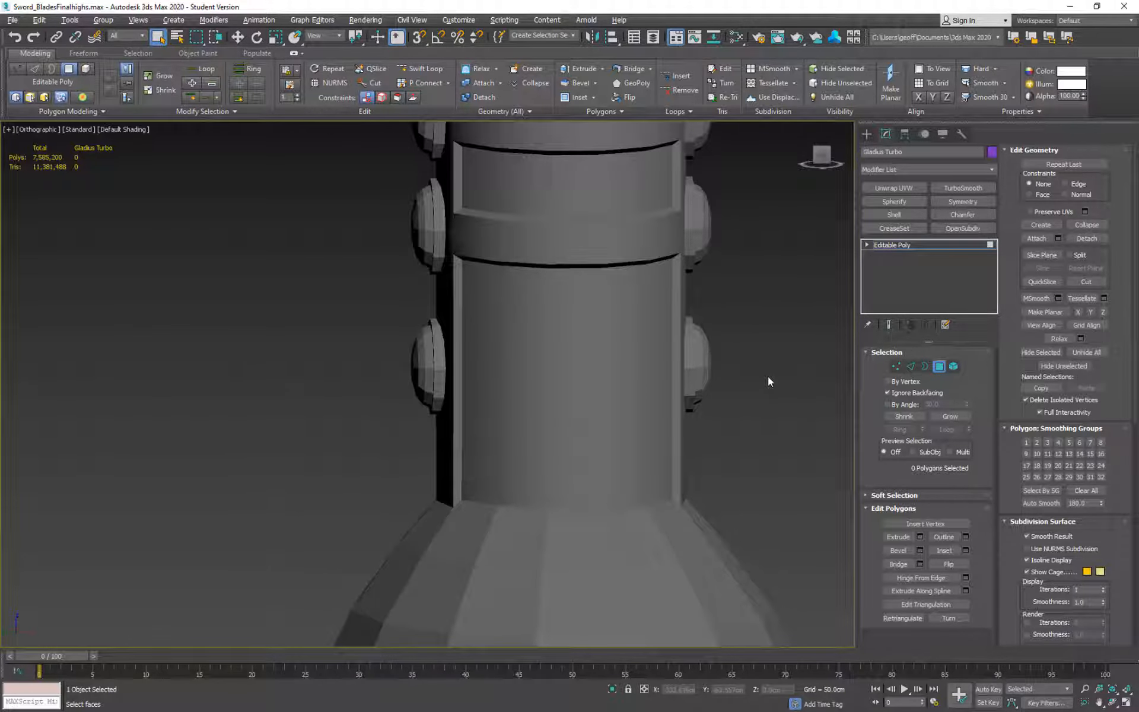
key(f)
key(z)
drag(522, 397, 592, 240)
middle_drag(593, 240, 602, 220)
scroll(518, 373, up, 5)
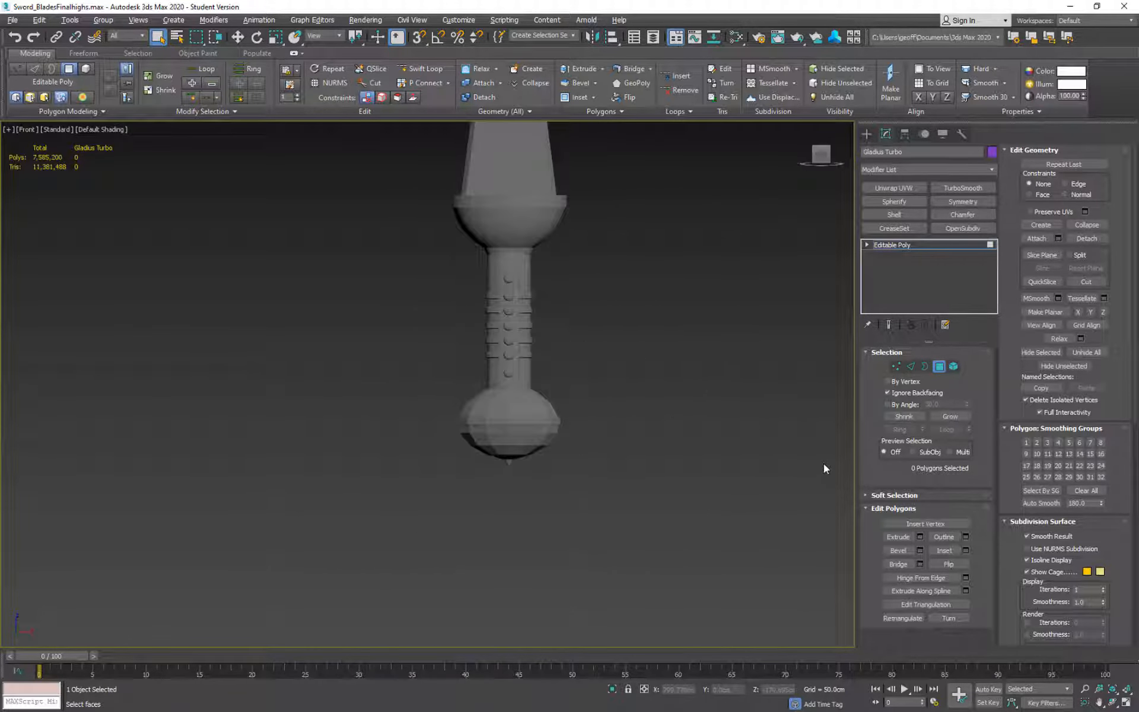
- Frame the studded grip in the Left view and collapse the ribbon to enlarge the viewport
key(l)
key(z)
middle_drag(494, 496, 603, 430)
scroll(603, 429, up, 3)
scroll(602, 429, up, 3)
middle_drag(418, 460, 504, 257)
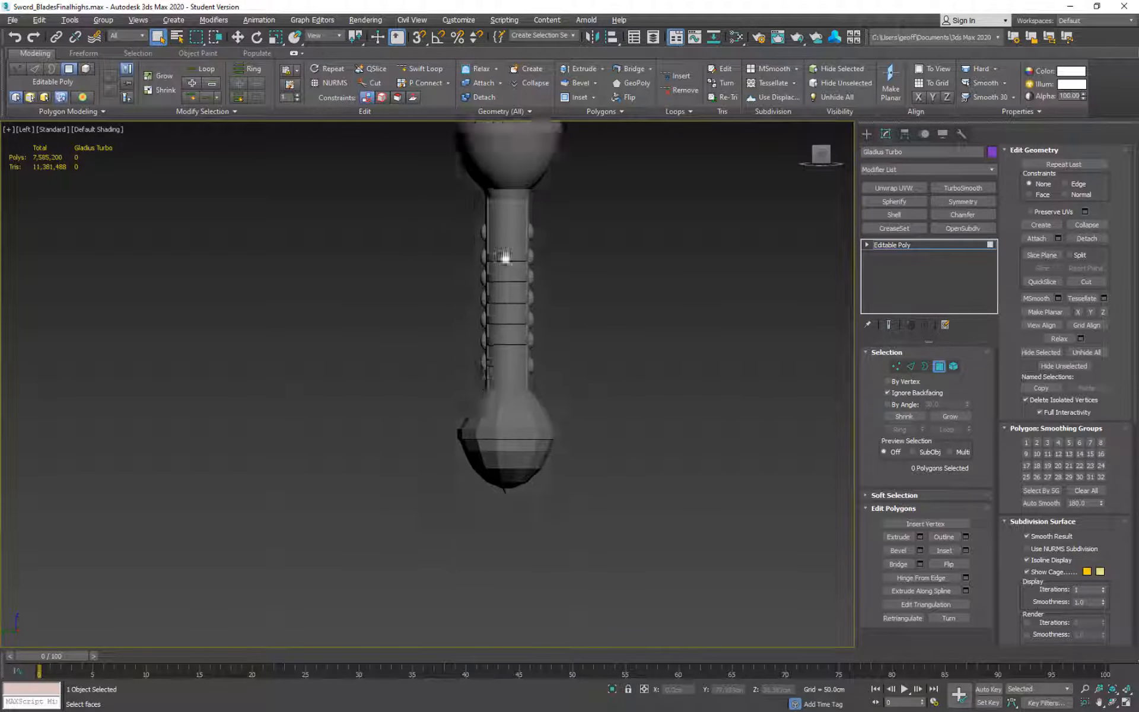
scroll(529, 284, up, 5)
middle_drag(429, 240, 573, 236)
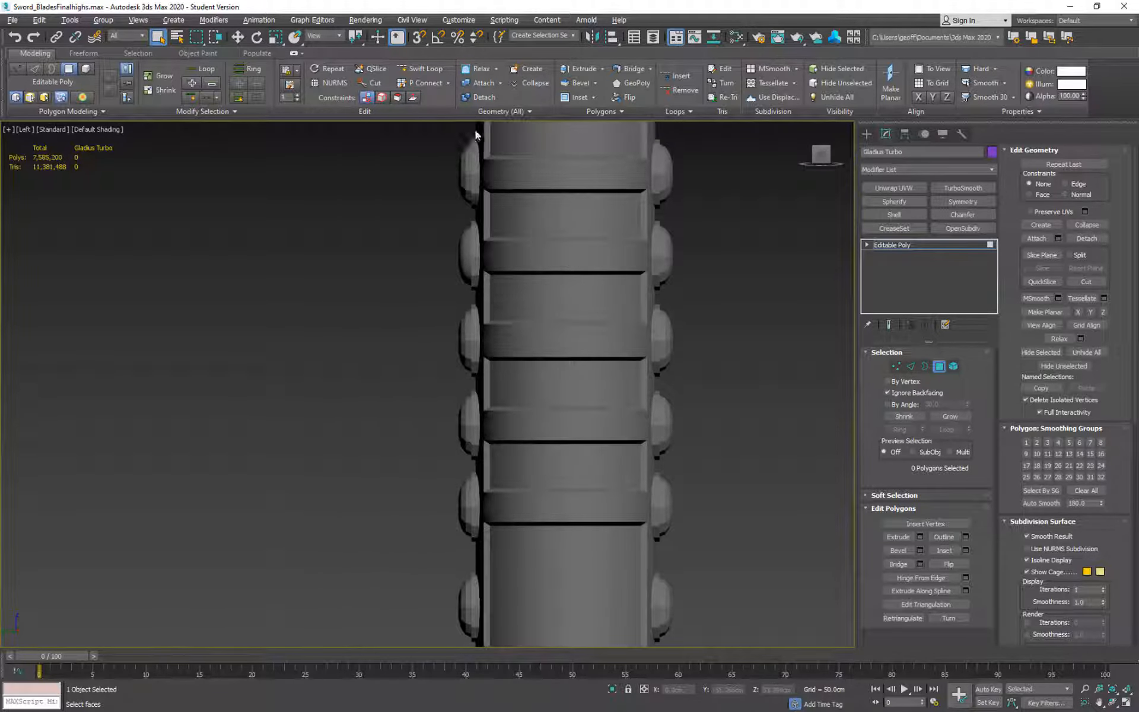
middle_drag(476, 131, 363, 115)
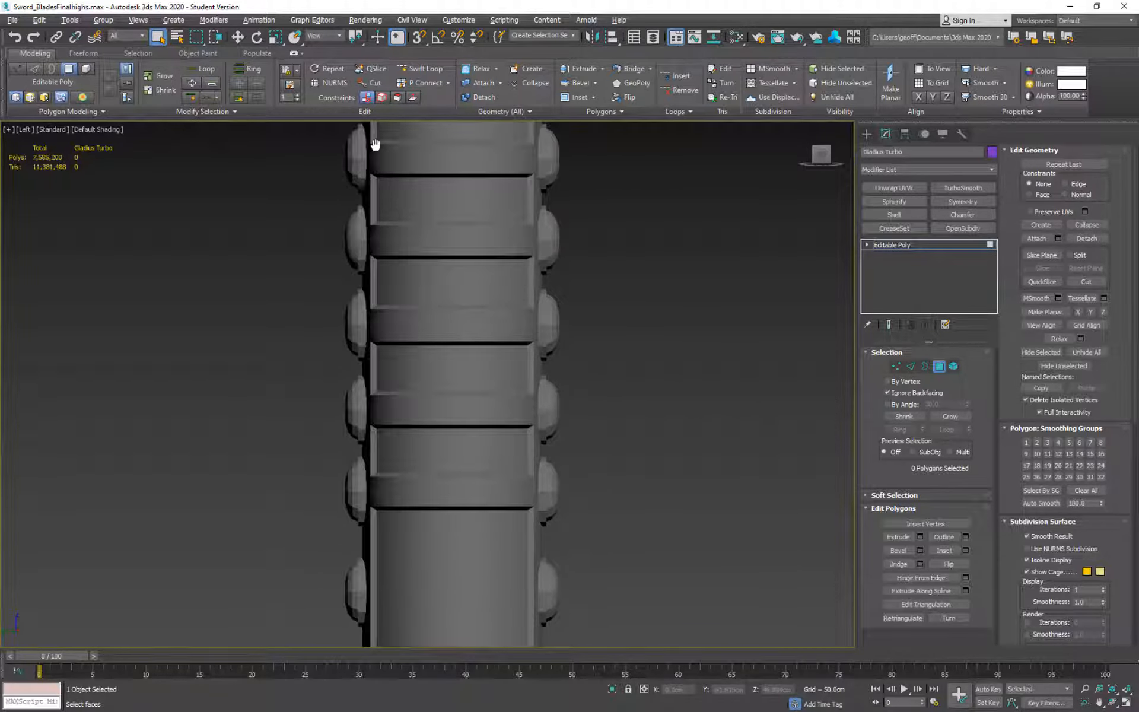
click(294, 54)
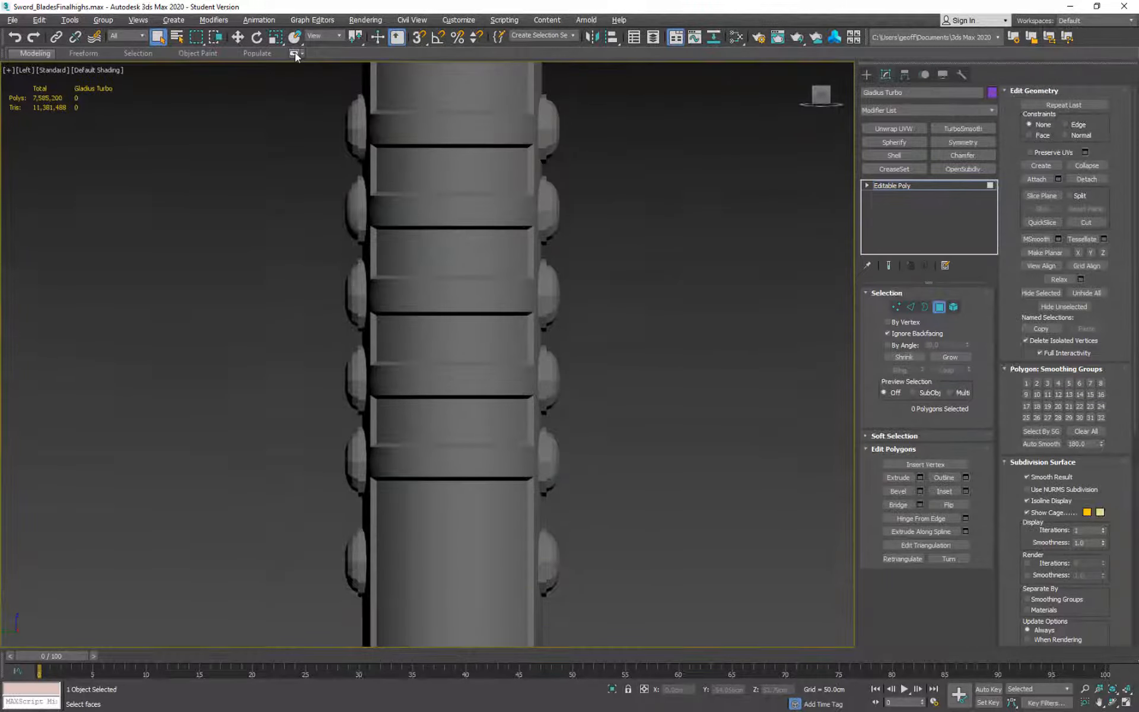
middle_drag(378, 203, 302, 216)
middle_drag(332, 148, 310, 290)
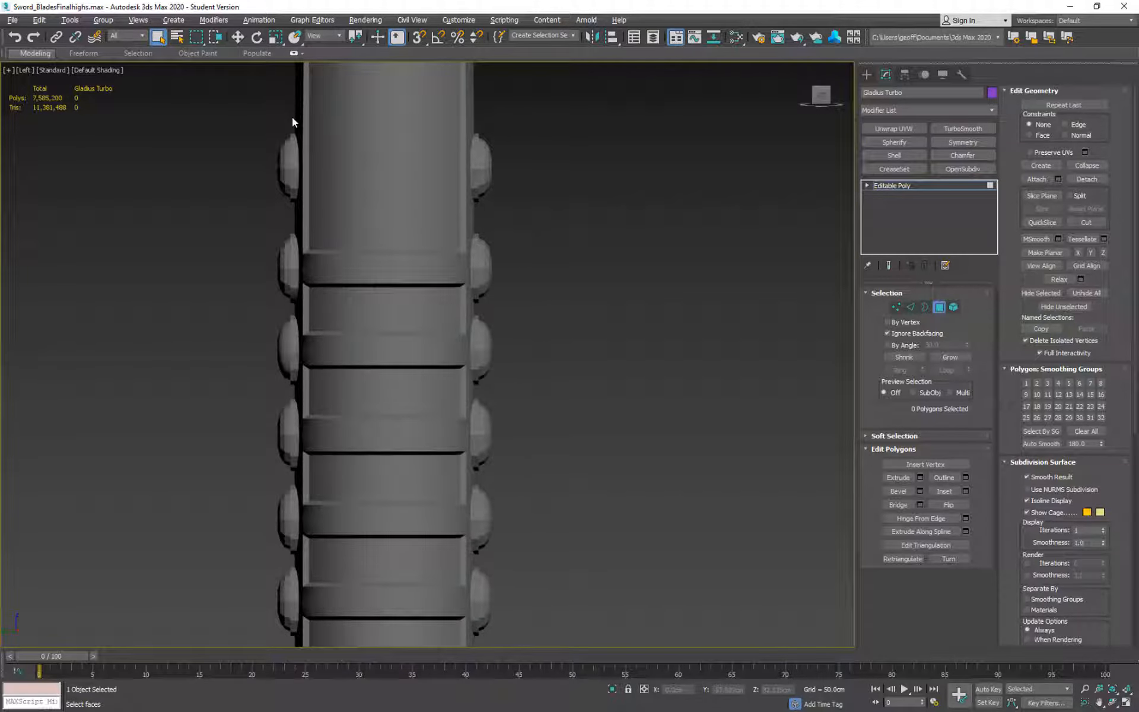
drag(291, 117, 295, 642)
key(ctrl+z)
drag(300, 212, 293, 643)
scroll(407, 585, down, 3)
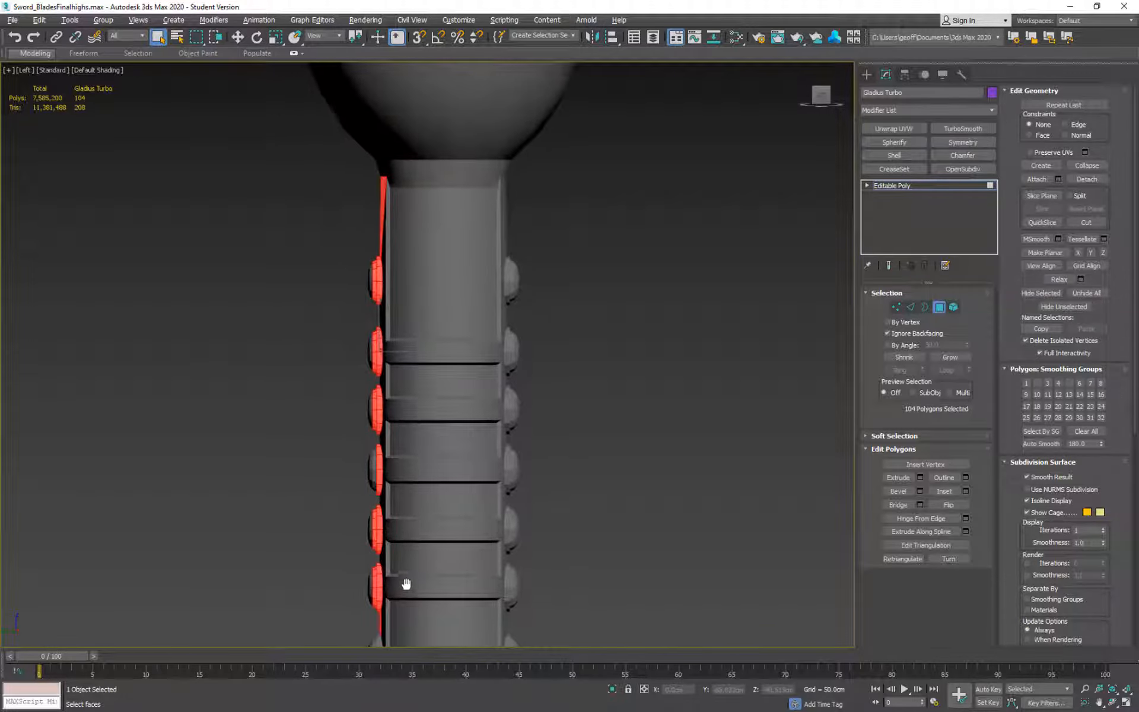
scroll(407, 483, up, 5)
scroll(358, 525, down, 3)
middle_drag(358, 524, 358, 706)
scroll(365, 237, up, 3)
click(351, 218)
click(343, 214)
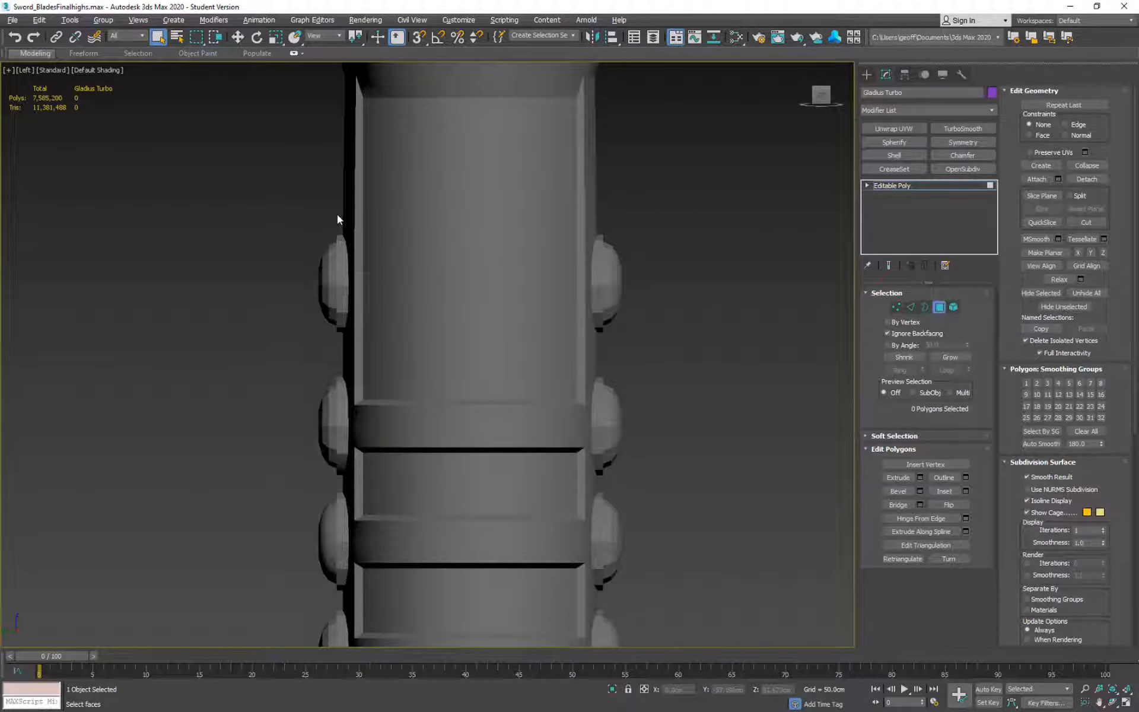
- Try selecting the rim faces of the studs on both sides of the grip with Ignore Backfacing enabled
drag(345, 449, 342, 594)
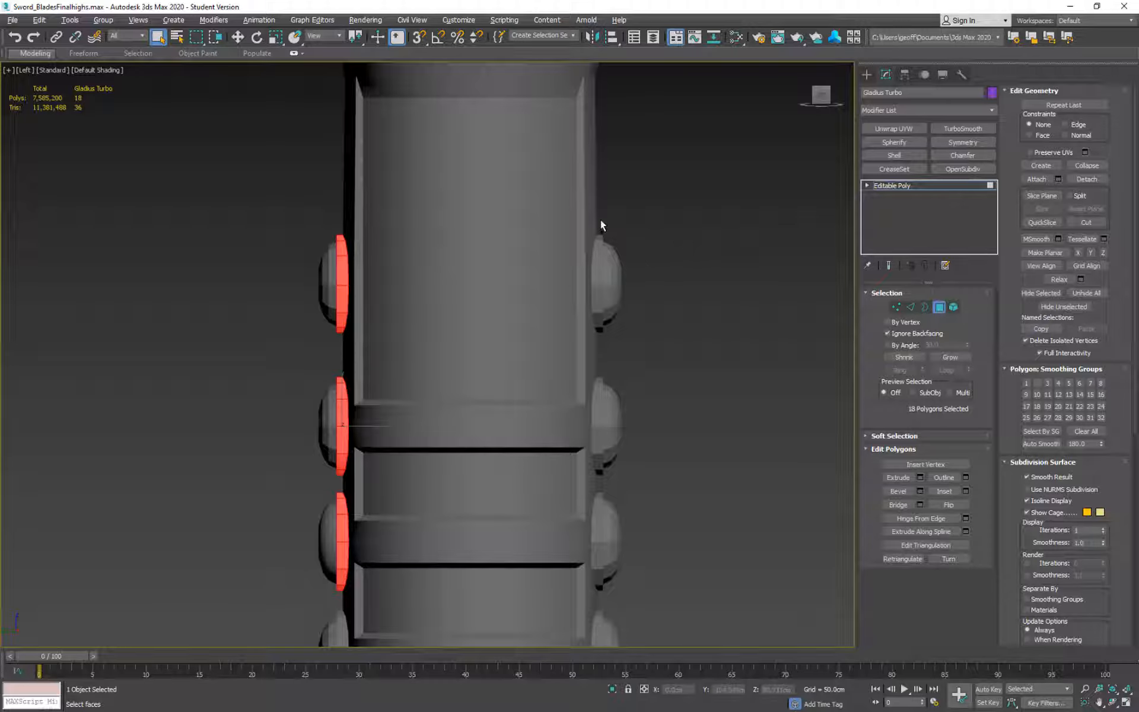
drag(599, 222, 602, 602)
middle_drag(601, 603, 592, 323)
drag(581, 324, 582, 653)
middle_drag(684, 578, 656, 356)
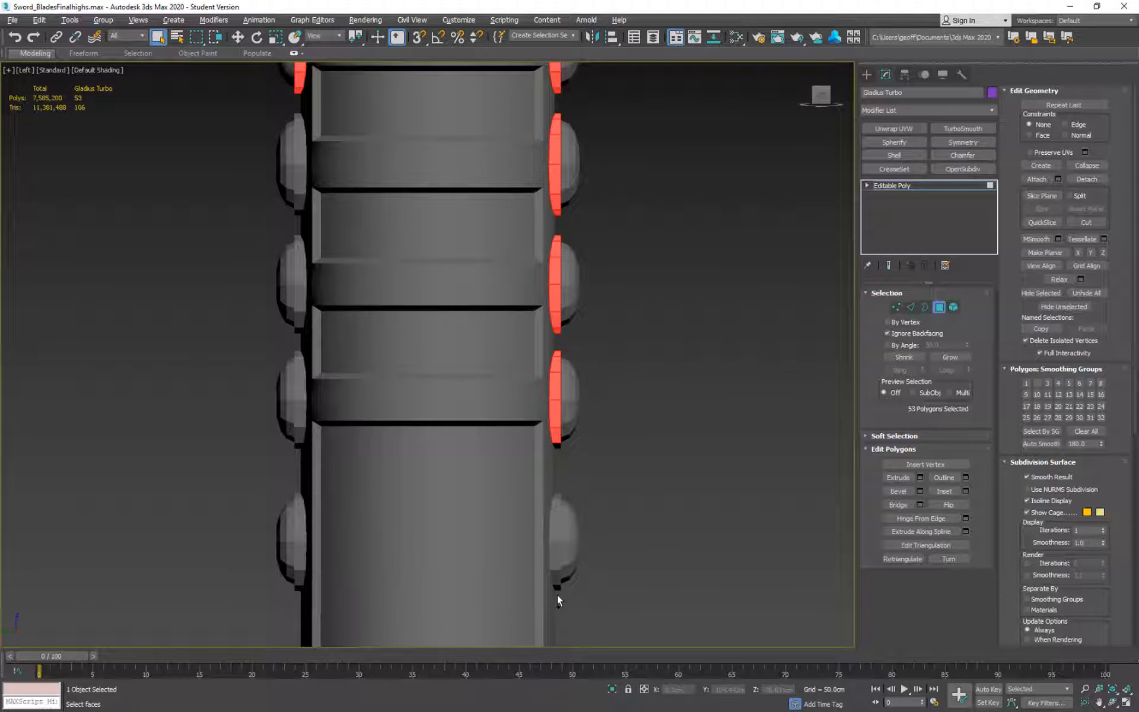
drag(557, 595, 561, 389)
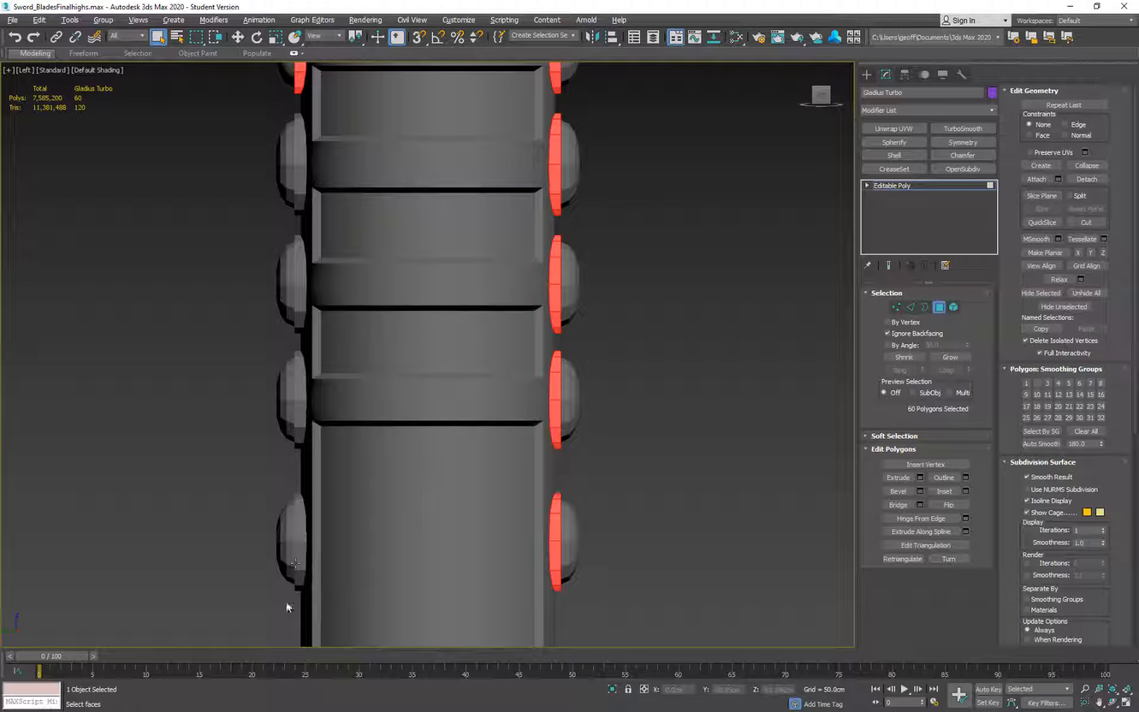
drag(299, 594, 300, 108)
alt+middle_drag(403, 205, 623, 246)
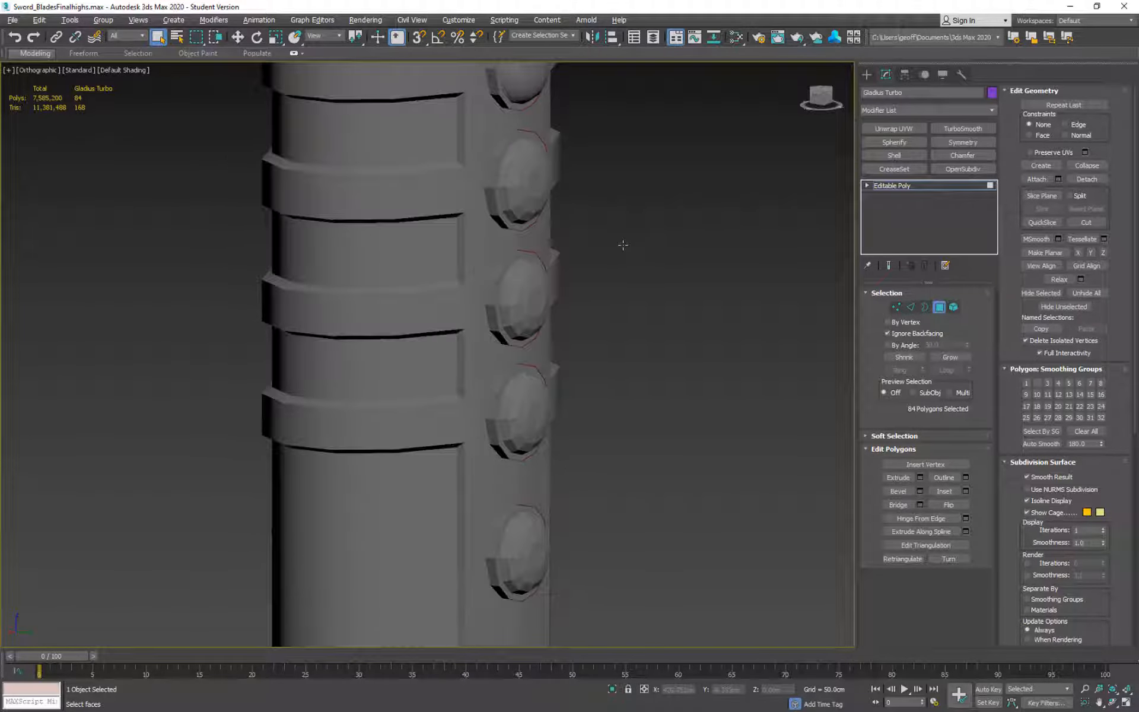
- Disable Ignore Backfacing and select the full rims of the upper six studs on both sides of the grip
click(888, 334)
alt+middle_drag(759, 350, 674, 359)
key(l)
key(z)
scroll(564, 105, up, 2)
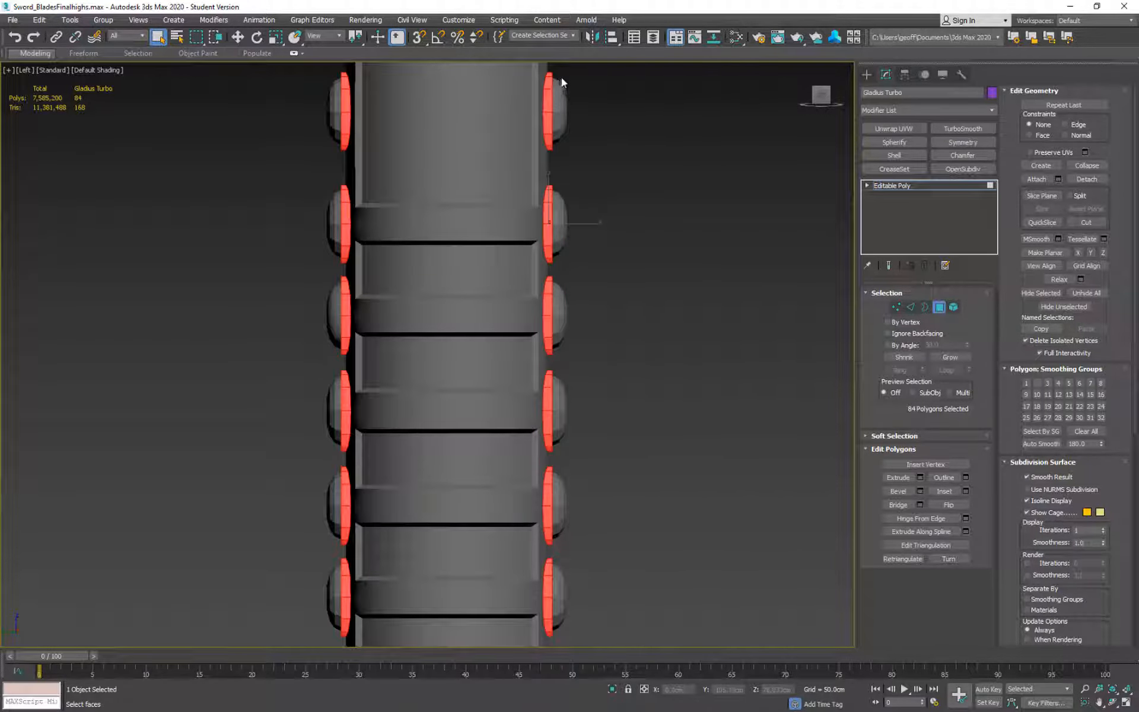
mouse_move(550, 72)
mouse_down()
mouse_move(560, 415)
mouse_move(531, 679)
mouse_up()
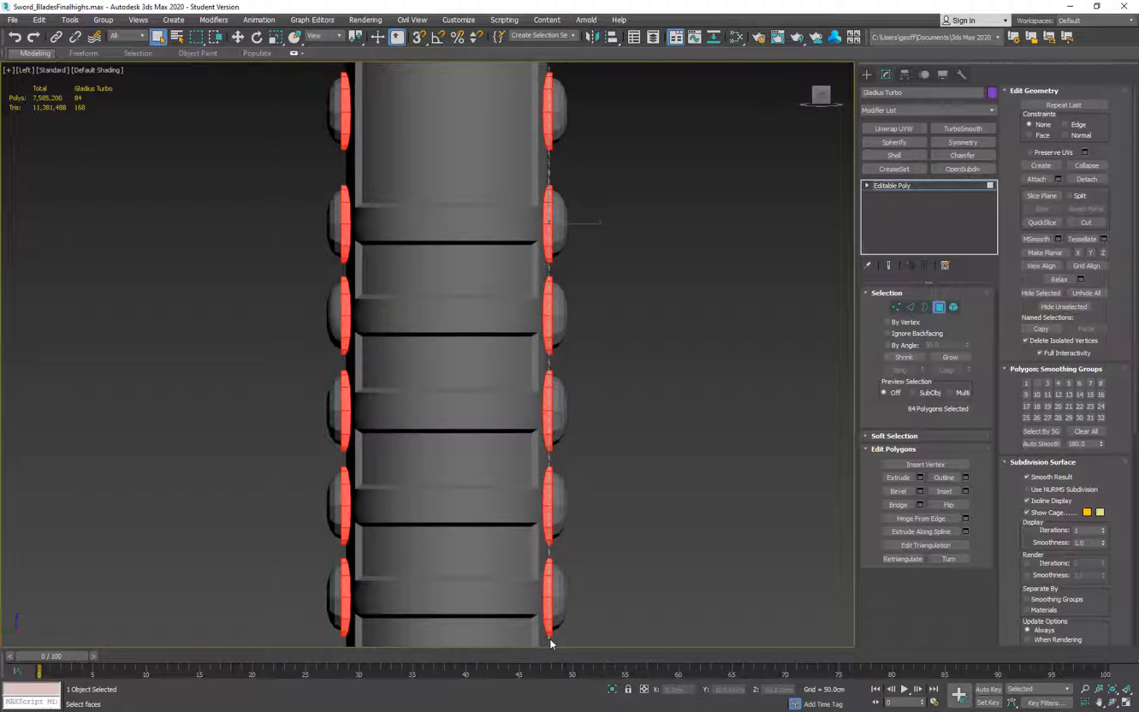
drag(549, 641, 549, 641)
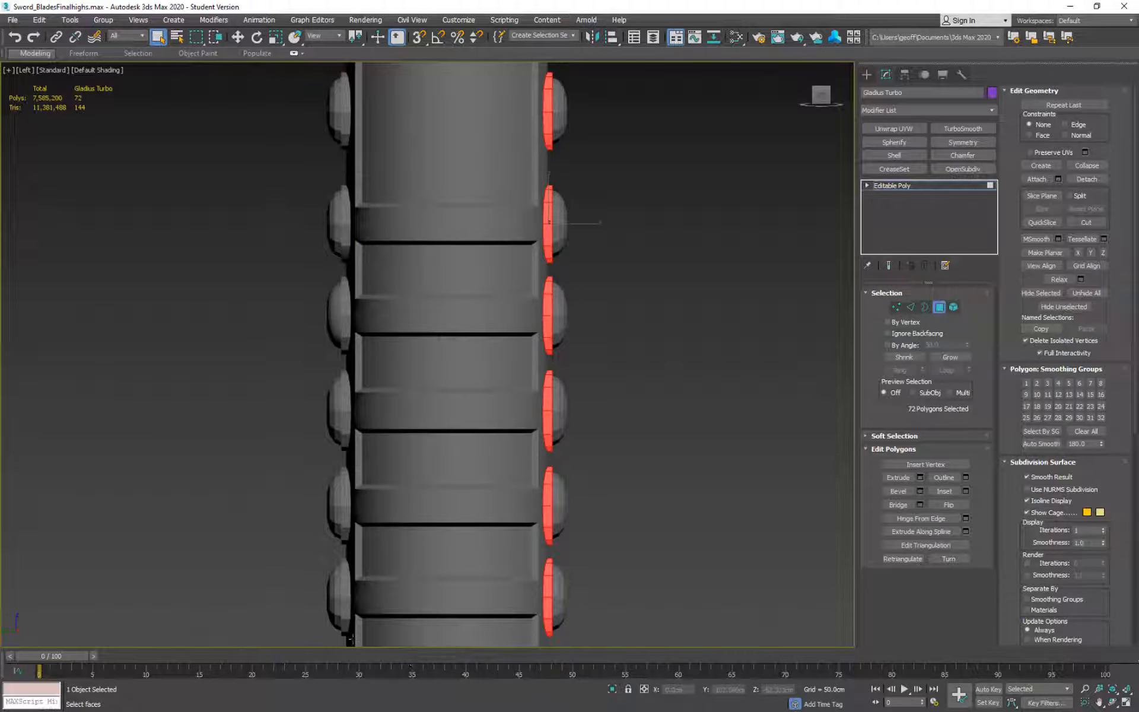
mouse_move(351, 617)
mouse_down()
mouse_move(349, 153)
mouse_move(359, 83)
mouse_move(347, 69)
mouse_up()
- Add the rim faces of the lowest stud on each side of the grip, just above the pommel, to the selection
mouse_move(558, 268)
alt+middle_down()
mouse_move(656, 351)
mouse_move(847, 364)
mouse_move(816, 214)
mouse_move(745, 326)
mouse_move(775, 185)
mouse_move(680, 234)
mouse_move(664, 255)
alt+middle_up()
scroll(664, 254, up, 3)
scroll(663, 415, up, 3)
alt+middle_drag(662, 415, 689, 244)
key(l)
scroll(656, 421, up, 3)
scroll(620, 395, up, 4)
middle_drag(620, 395, 694, 249)
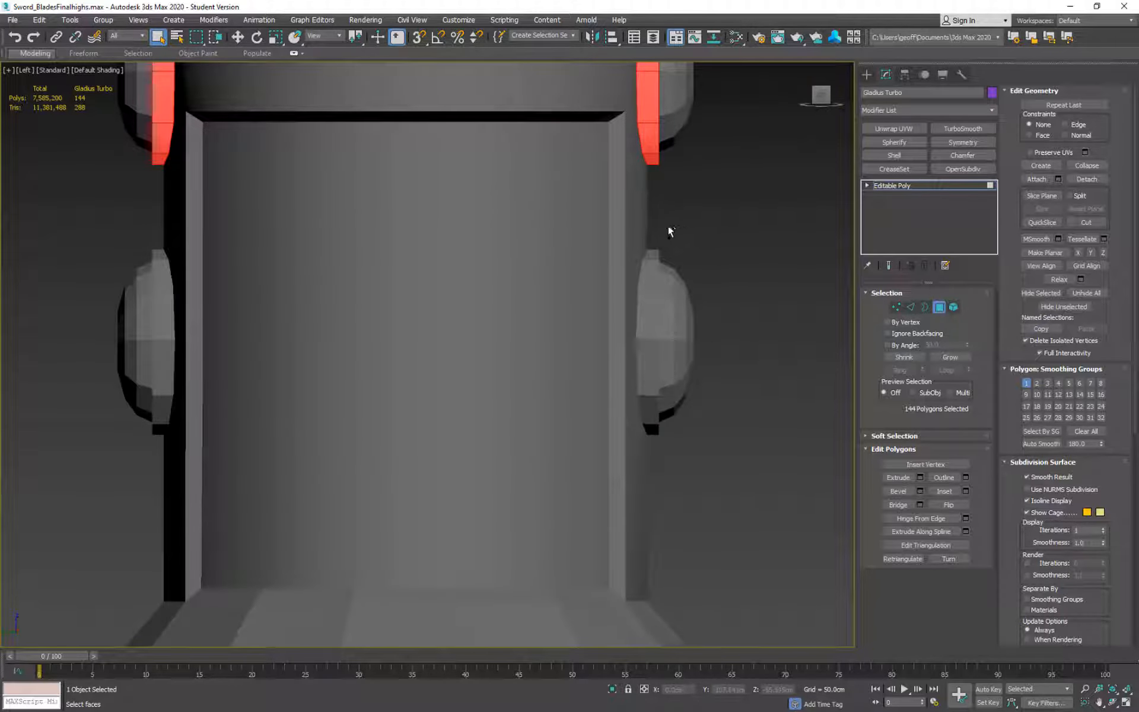
ctrl+drag(653, 230, 647, 452)
ctrl+drag(159, 448, 161, 202)
- Assign all selected stud rims smoothing group 8 in place of group 1
alt+middle_drag(541, 337, 552, 273)
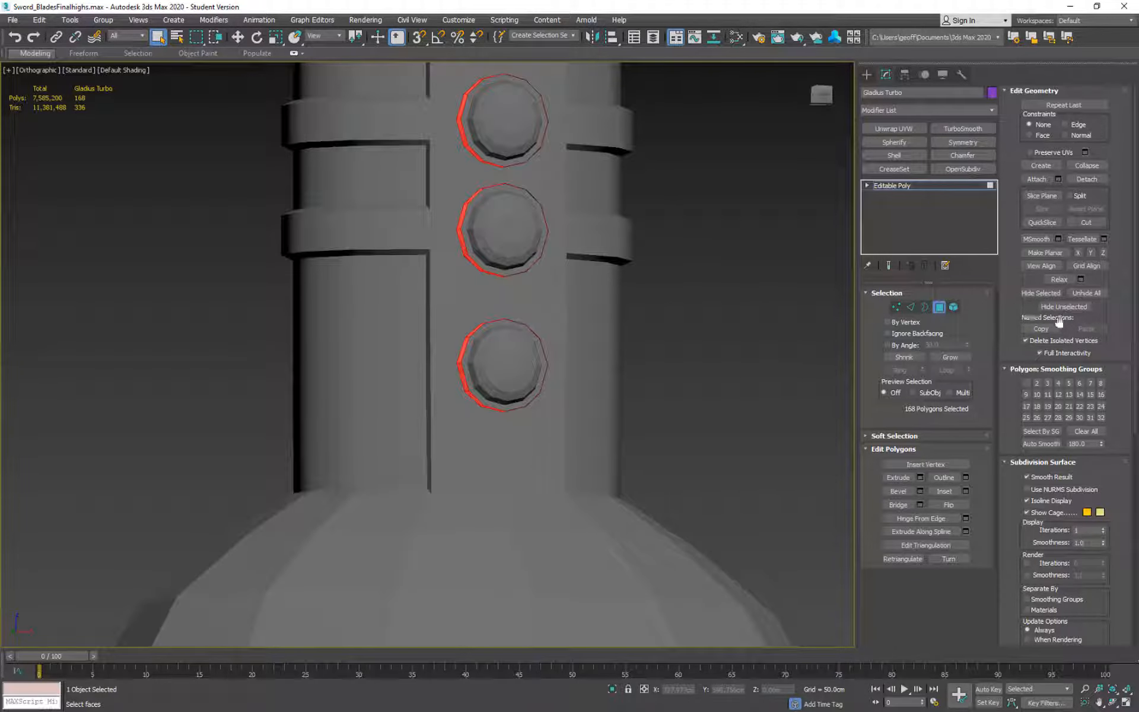
click(1027, 385)
alt+middle_drag(747, 356, 831, 368)
mouse_move(1002, 337)
alt+middle_down()
mouse_move(1063, 328)
mouse_move(1018, 344)
alt+middle_up()
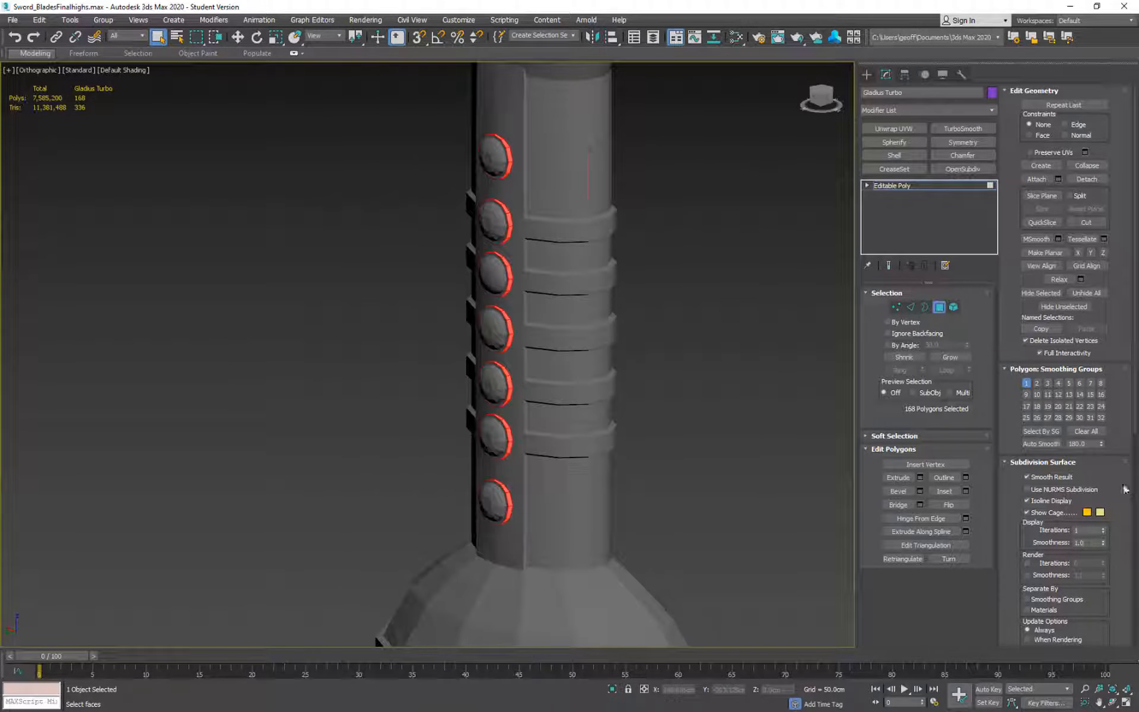
click(1027, 385)
click(1101, 386)
alt+middle_drag(718, 337, 732, 329)
click(698, 379)
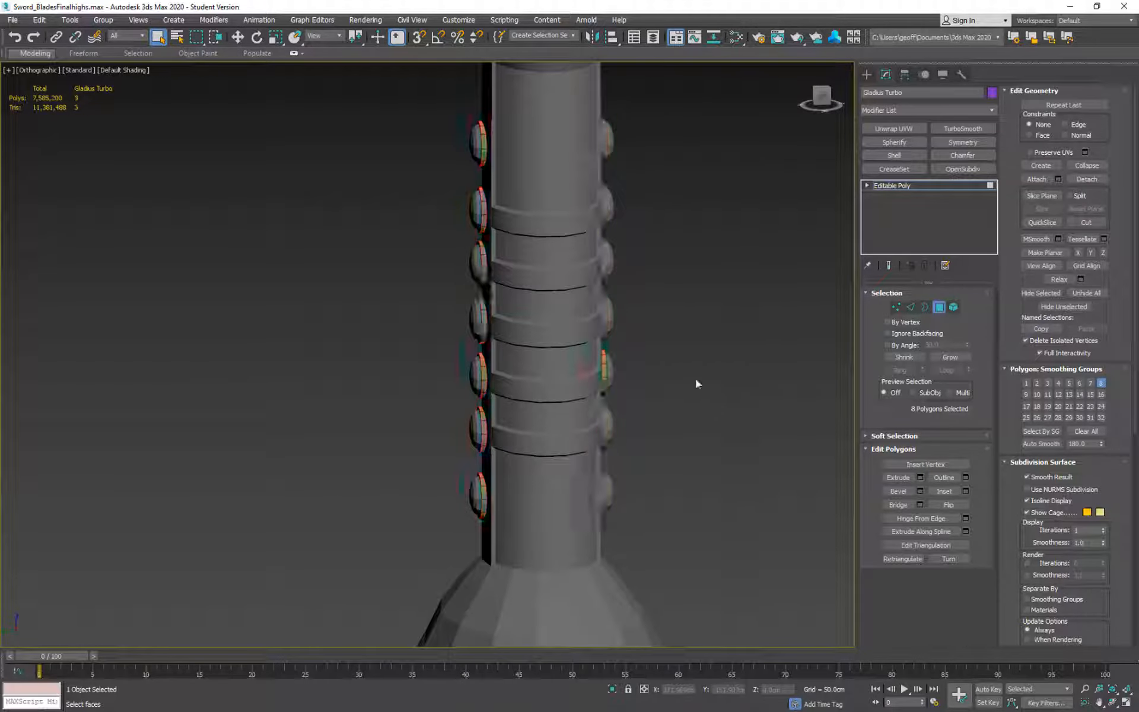
- Enable By Angle selection at 30 with Ignore Backfacing and select the flat front ring around one middle grip stud
alt+middle_drag(696, 380, 770, 349)
scroll(617, 316, up, 5)
alt+middle_drag(587, 360, 558, 359)
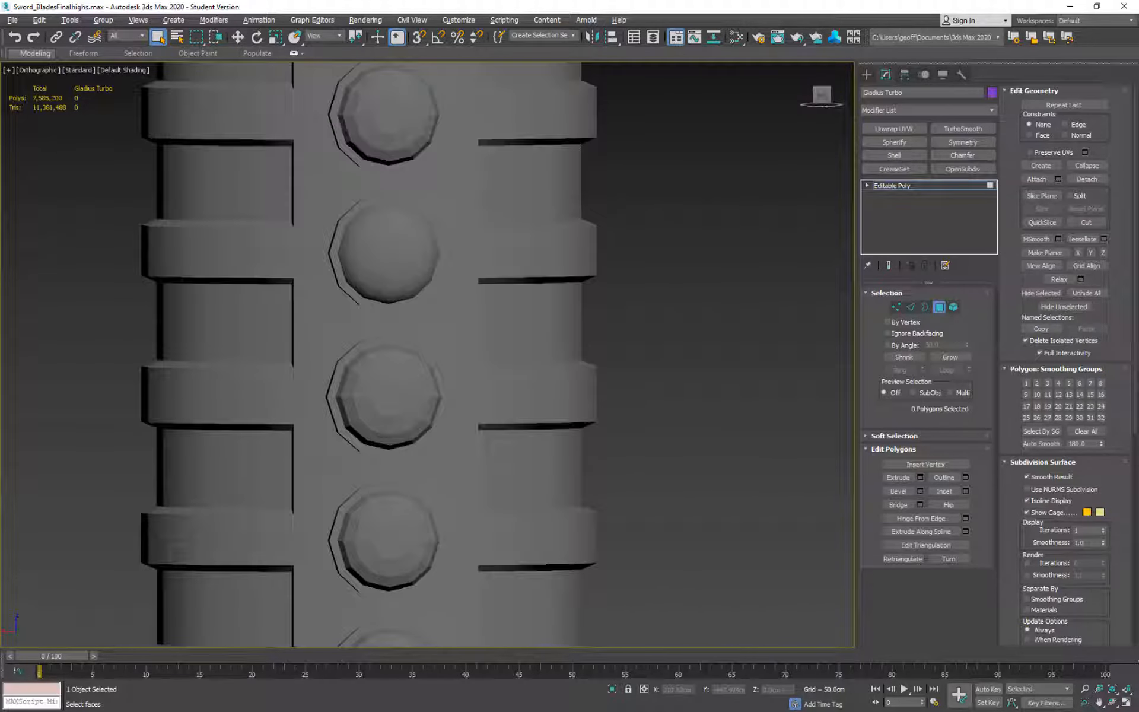
click(440, 384)
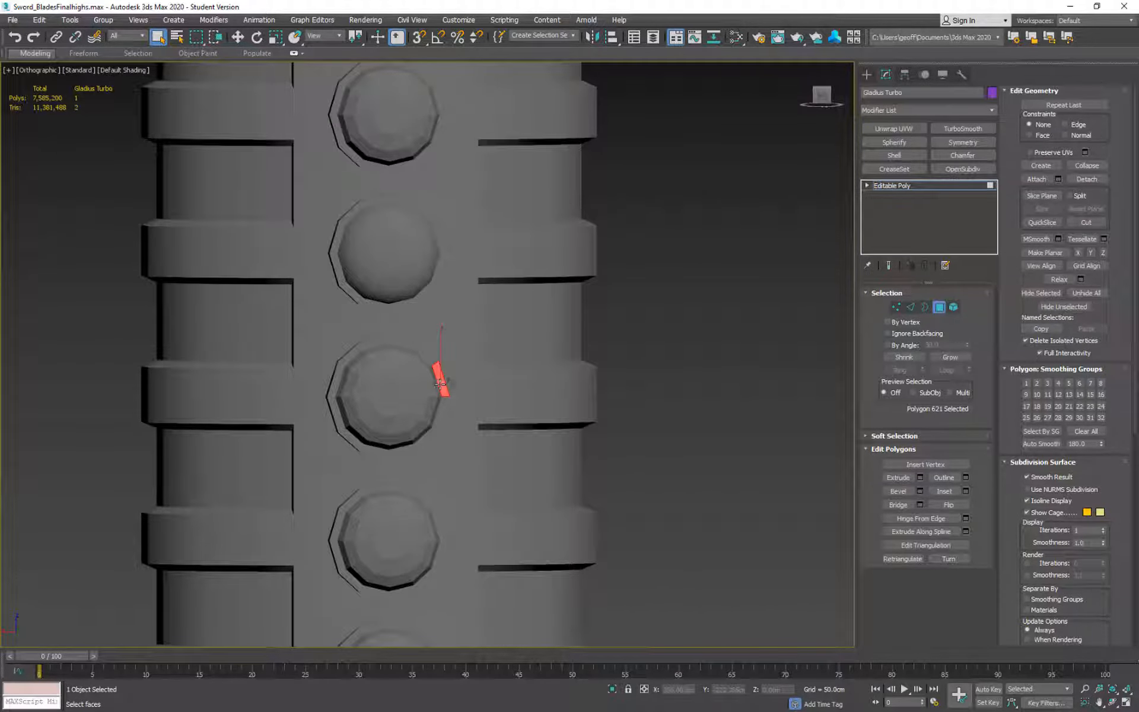
click(907, 347)
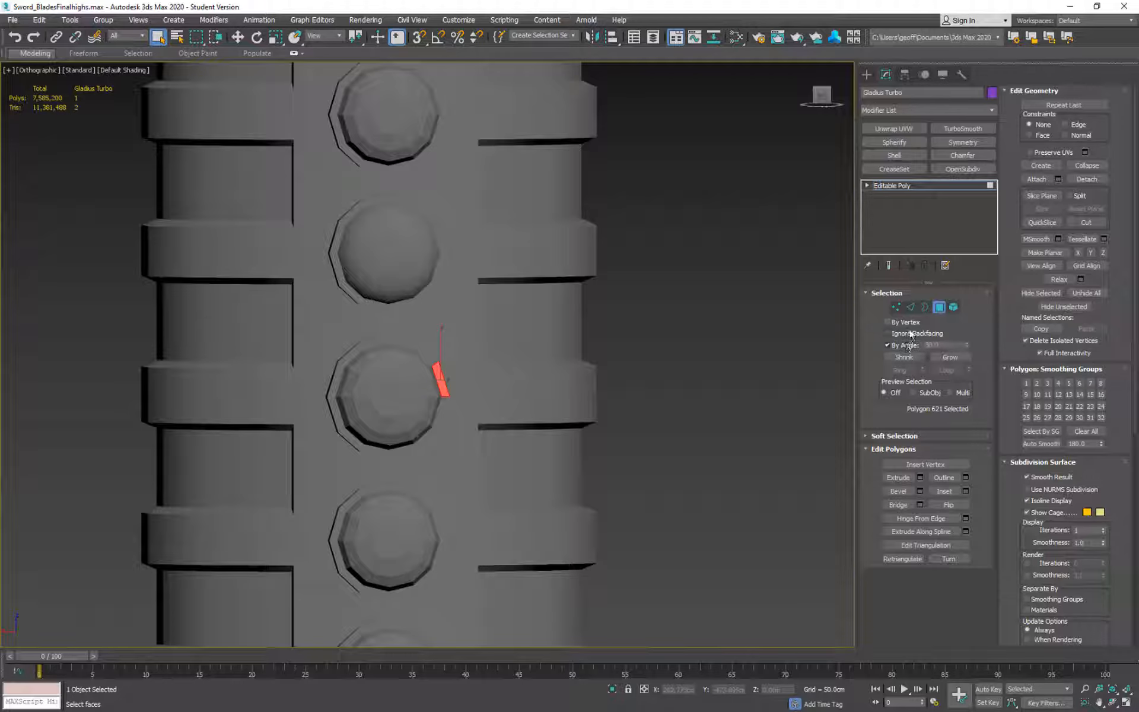
click(421, 357)
click(427, 347)
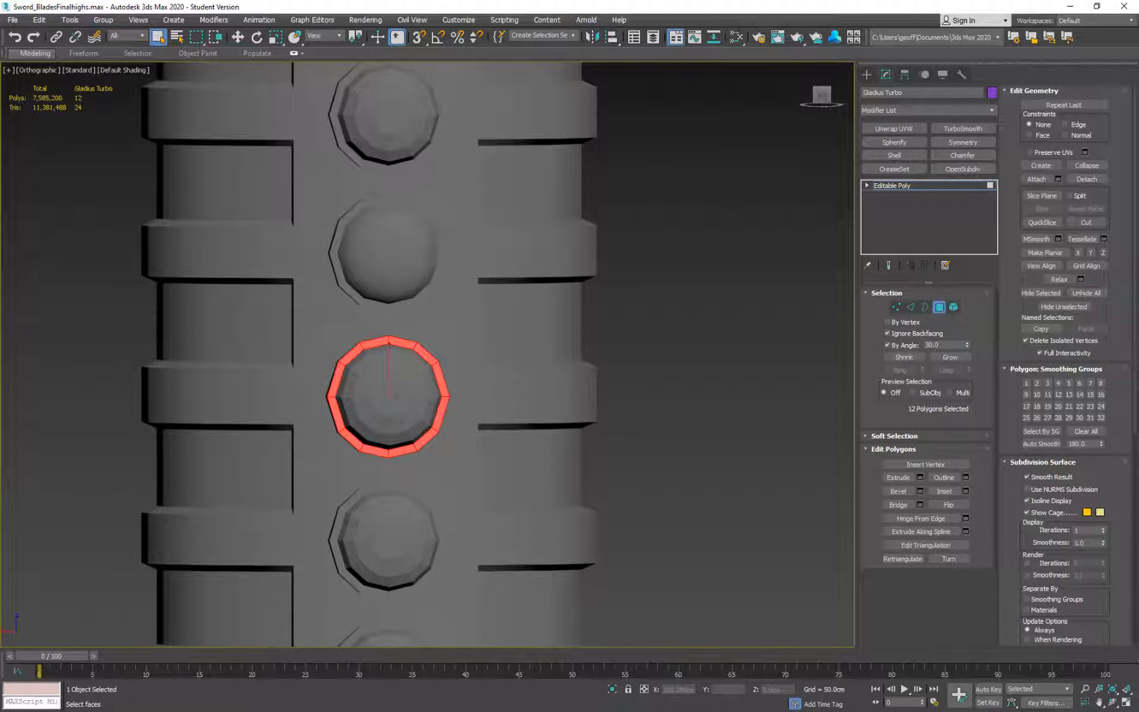
- Add the flat front rings of the other six studs on this side of the grip to the selection
ctrl+click(444, 244)
ctrl+click(439, 115)
key(ctrl+z)
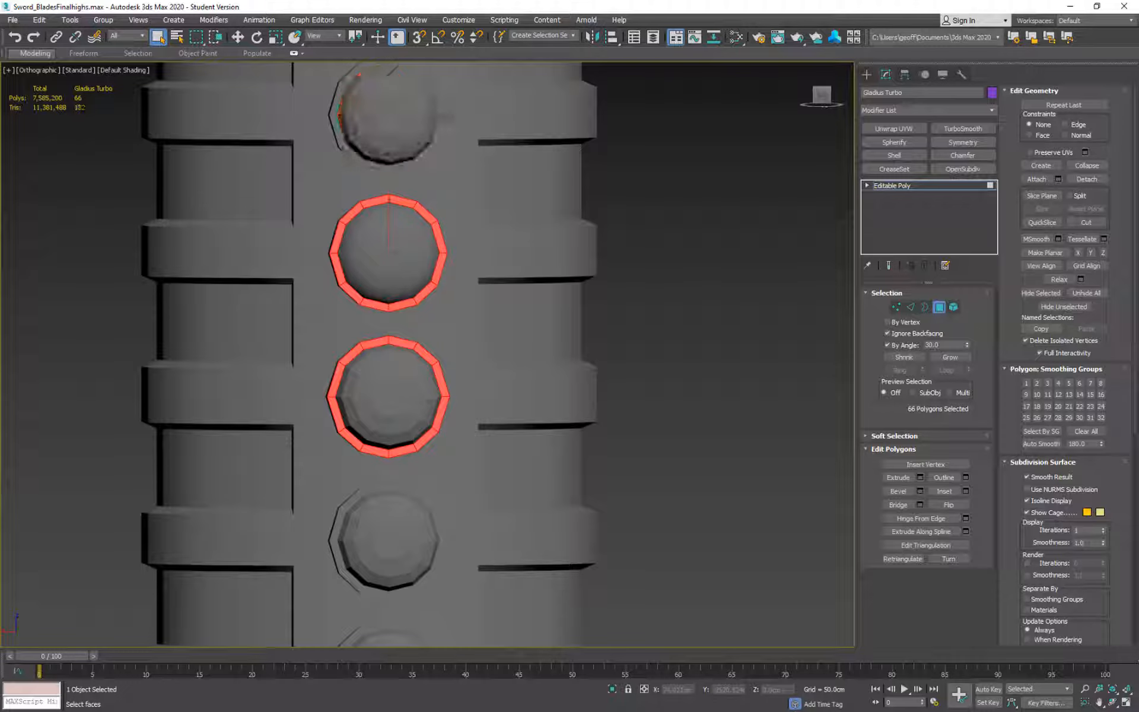
ctrl+click(444, 116)
middle_drag(472, 284, 512, 96)
ctrl+click(469, 310)
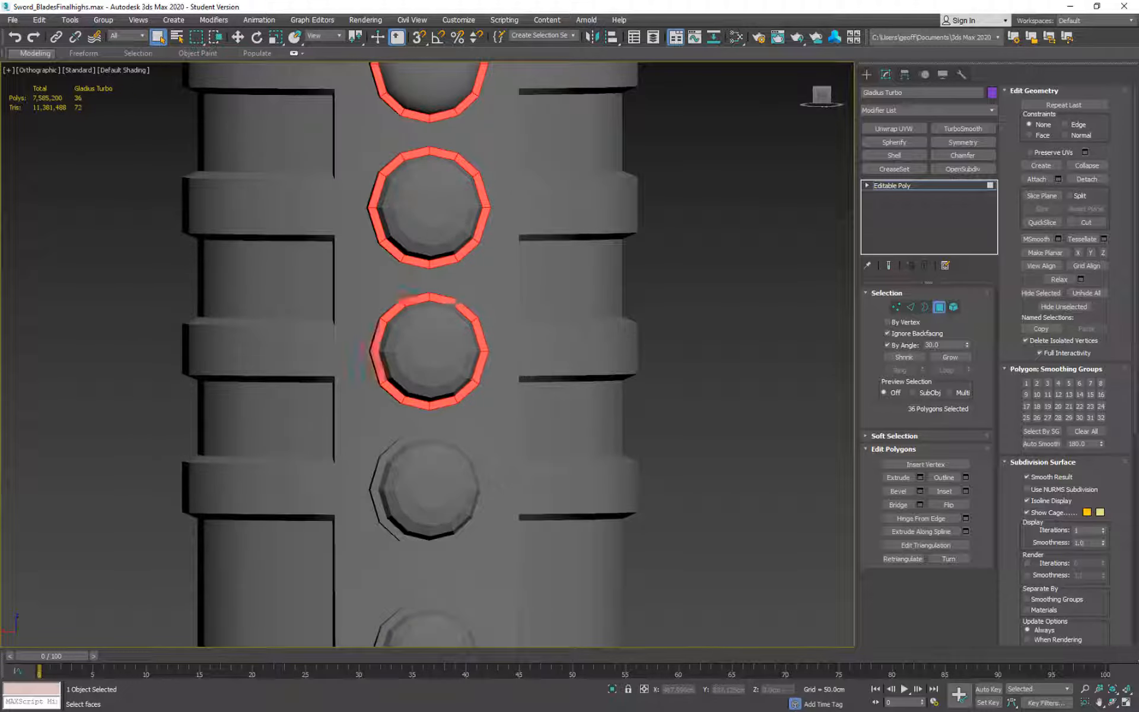
ctrl+click(481, 485)
ctrl+click(467, 626)
middle_drag(468, 626, 561, 488)
scroll(522, 260, down, 2)
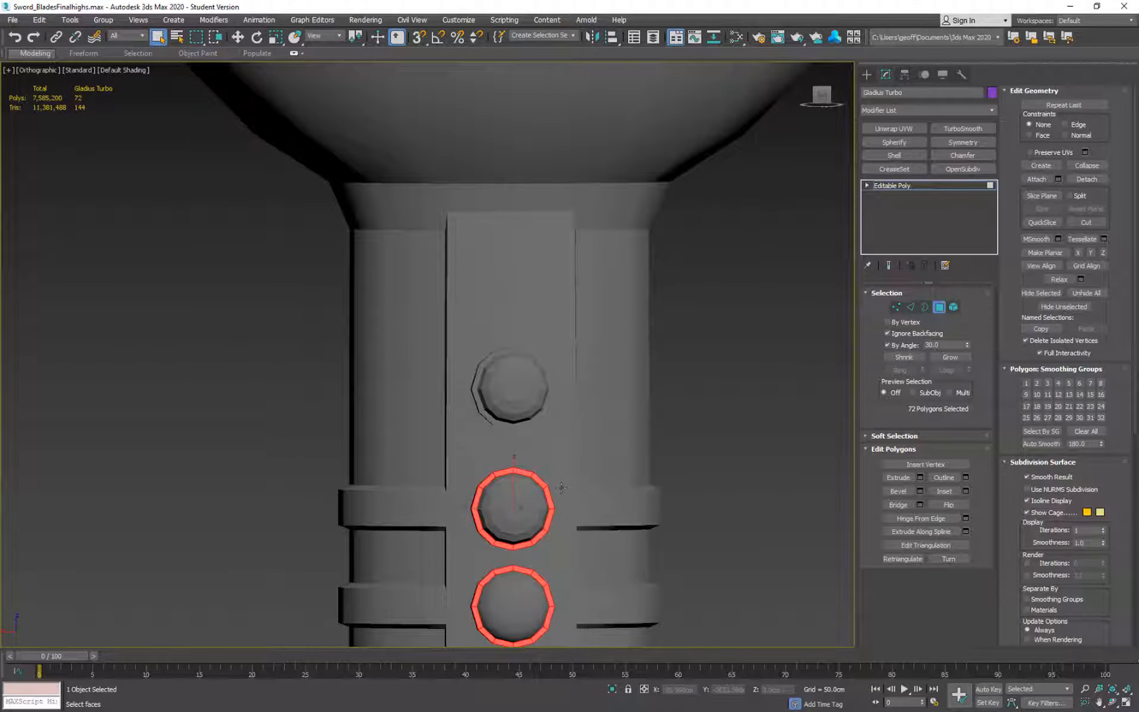
ctrl+click(543, 415)
- Extend the selection with the flat front rings of all seven studs on the opposite side of the grip
middle_drag(543, 415, 637, 412)
scroll(638, 412, up, 1)
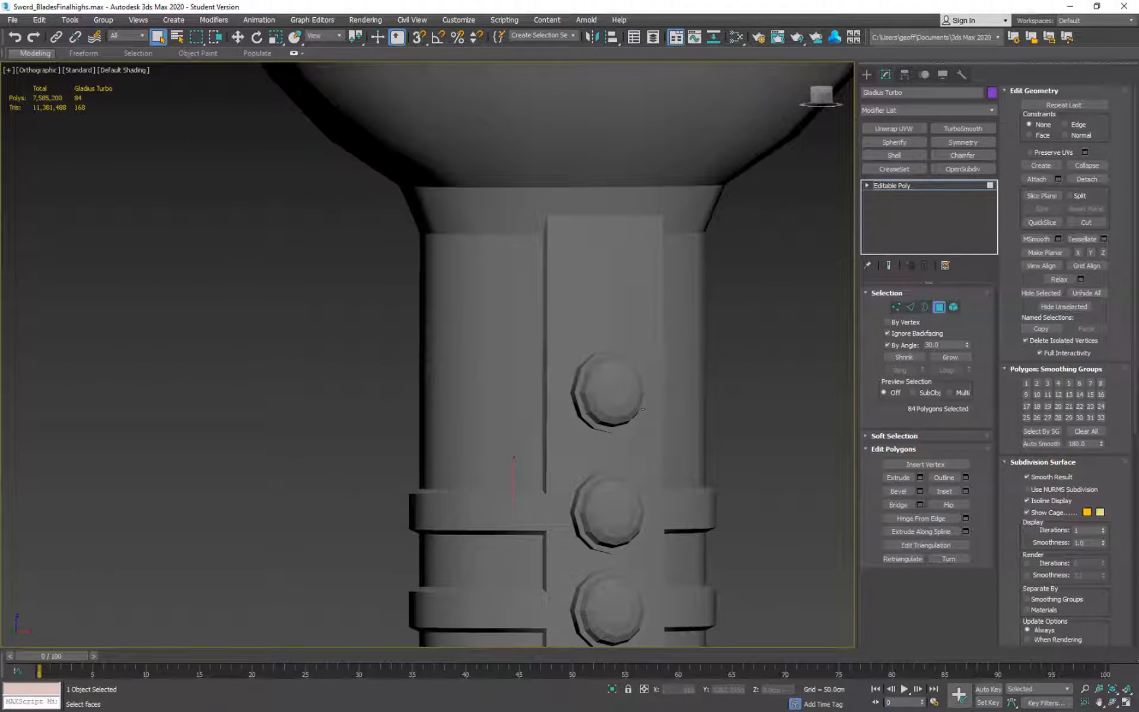
ctrl+click(605, 429)
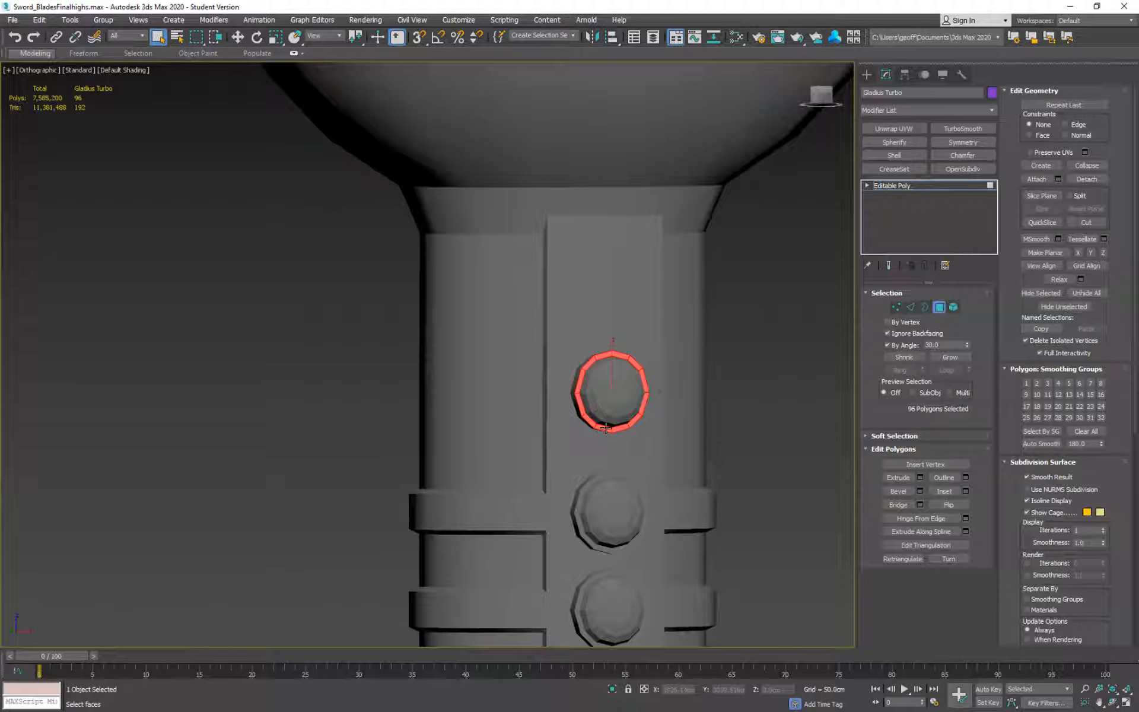
ctrl+click(583, 489)
middle_drag(584, 489, 666, 170)
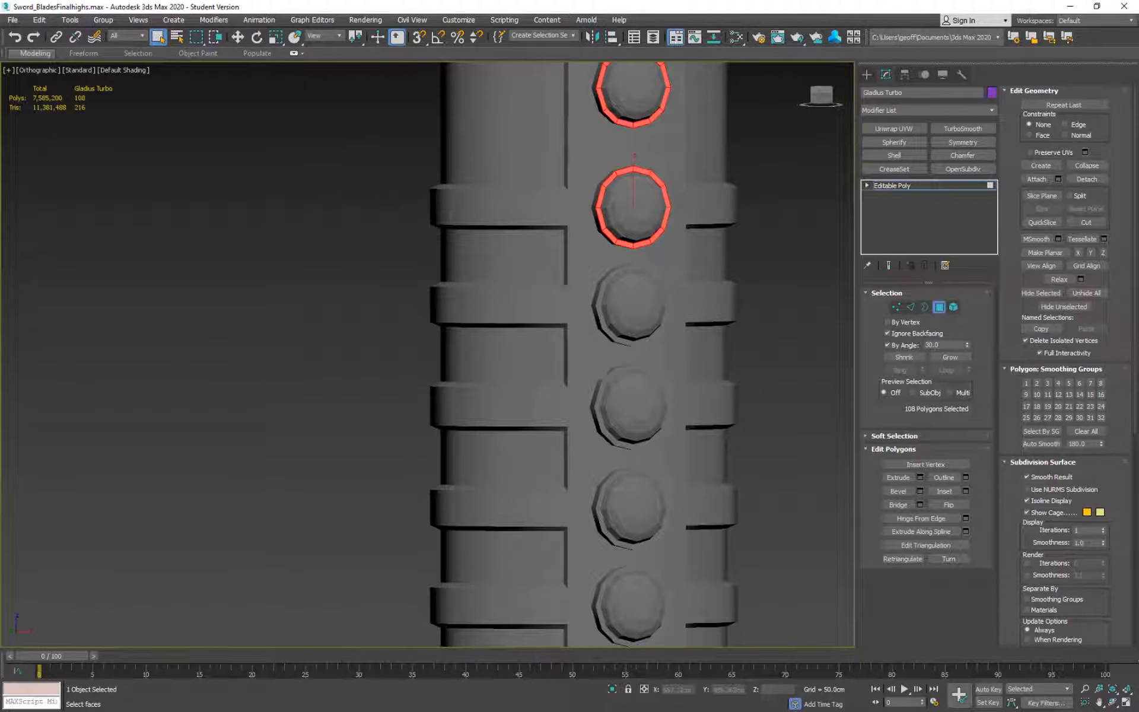
ctrl+click(601, 387)
ctrl+click(603, 489)
middle_drag(666, 519, 673, 300)
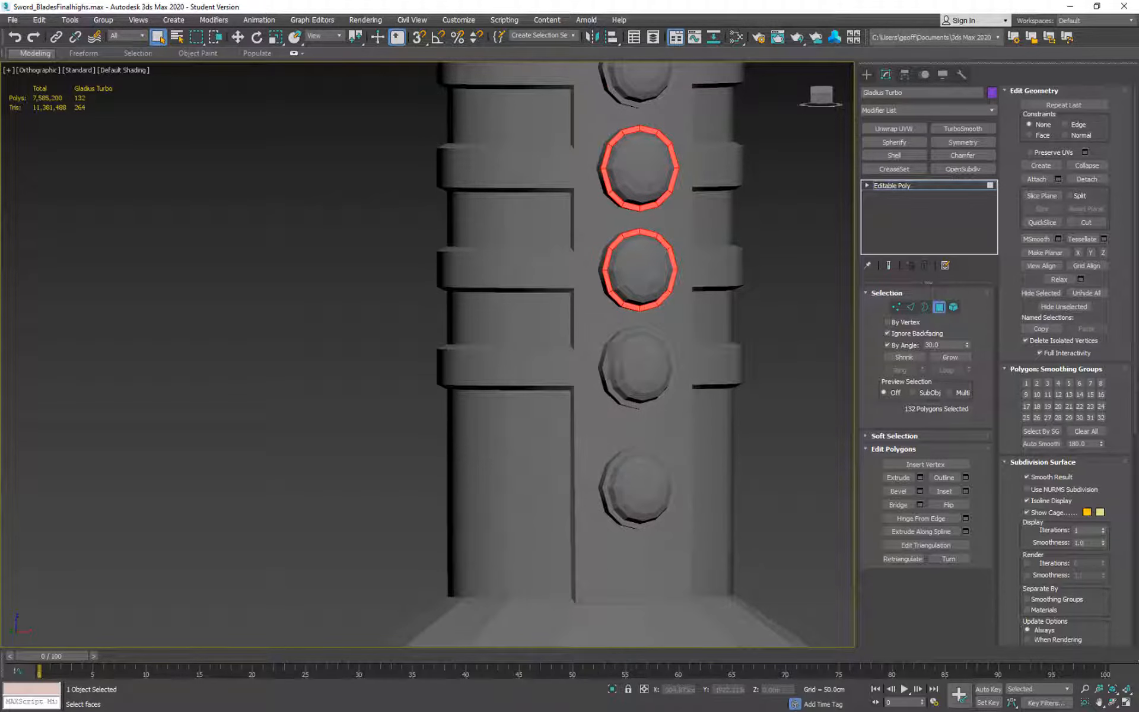
ctrl+click(604, 369)
ctrl+click(609, 472)
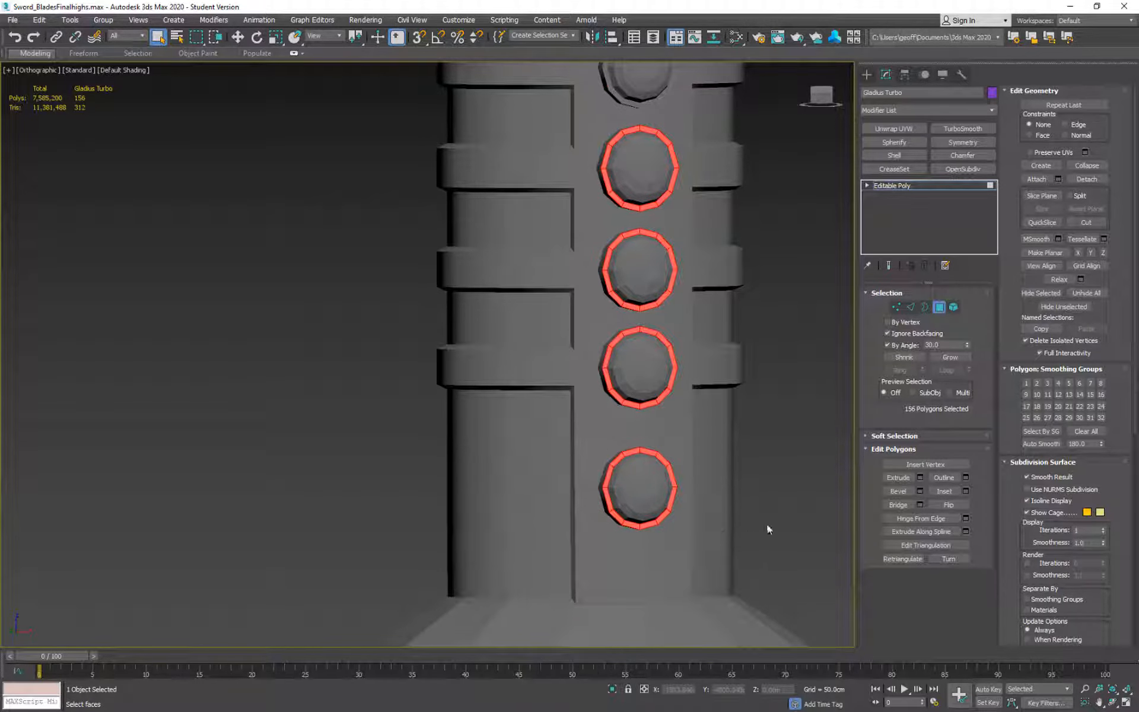
- Assign smoothing group 7 to the selected front rings of the studs, then clear the selection
alt+middle_drag(765, 528, 605, 417)
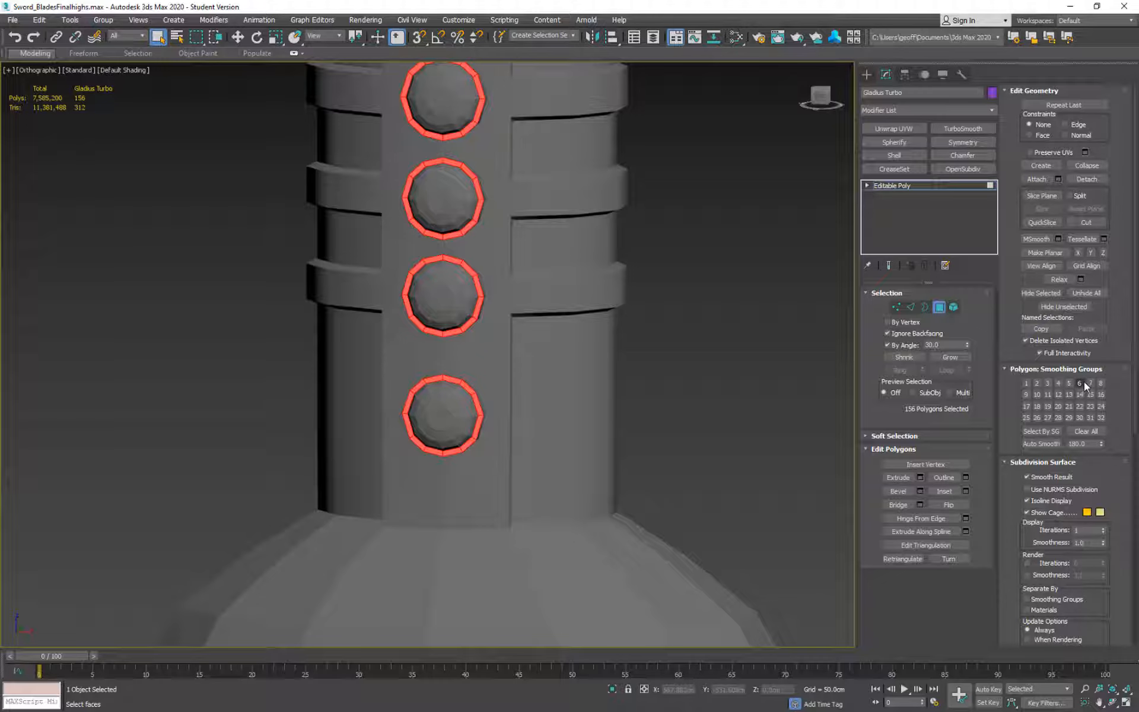
click(649, 332)
mouse_move(617, 392)
alt+middle_down()
mouse_move(549, 407)
mouse_move(611, 405)
alt+middle_up()
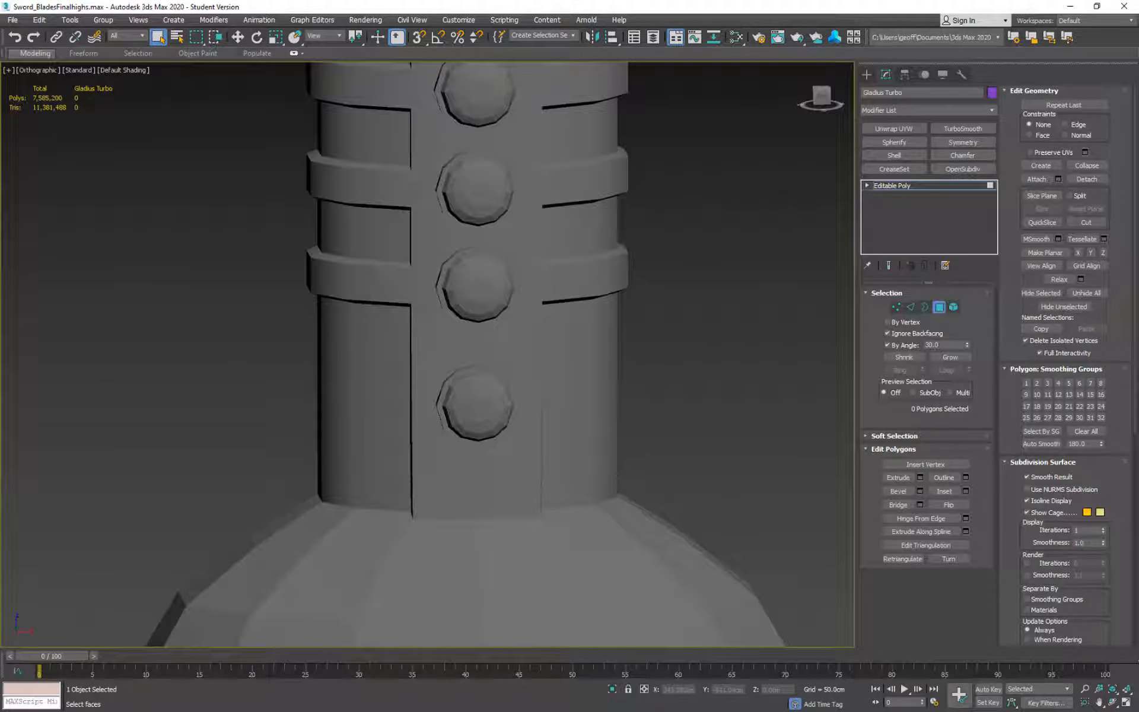
- Select the domed caps of all seven studs on one side of the grip
click(479, 407)
ctrl+click(485, 279)
ctrl+click(477, 190)
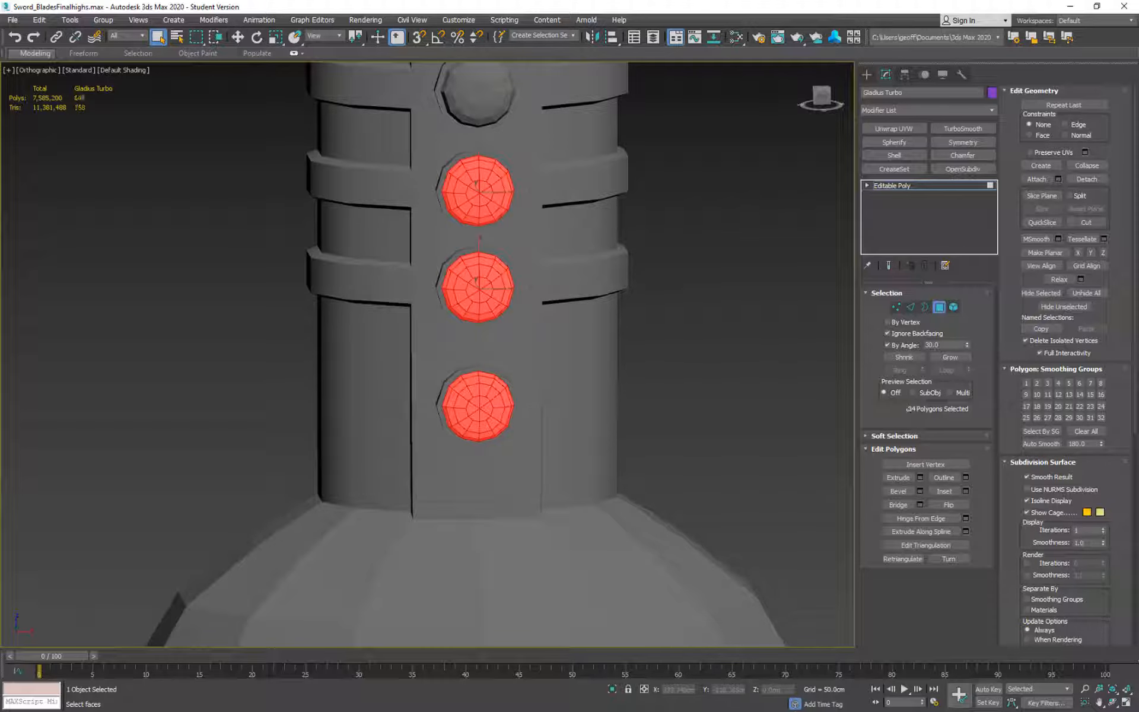
middle_drag(477, 190, 498, 415)
ctrl+click(497, 318)
ctrl+click(497, 217)
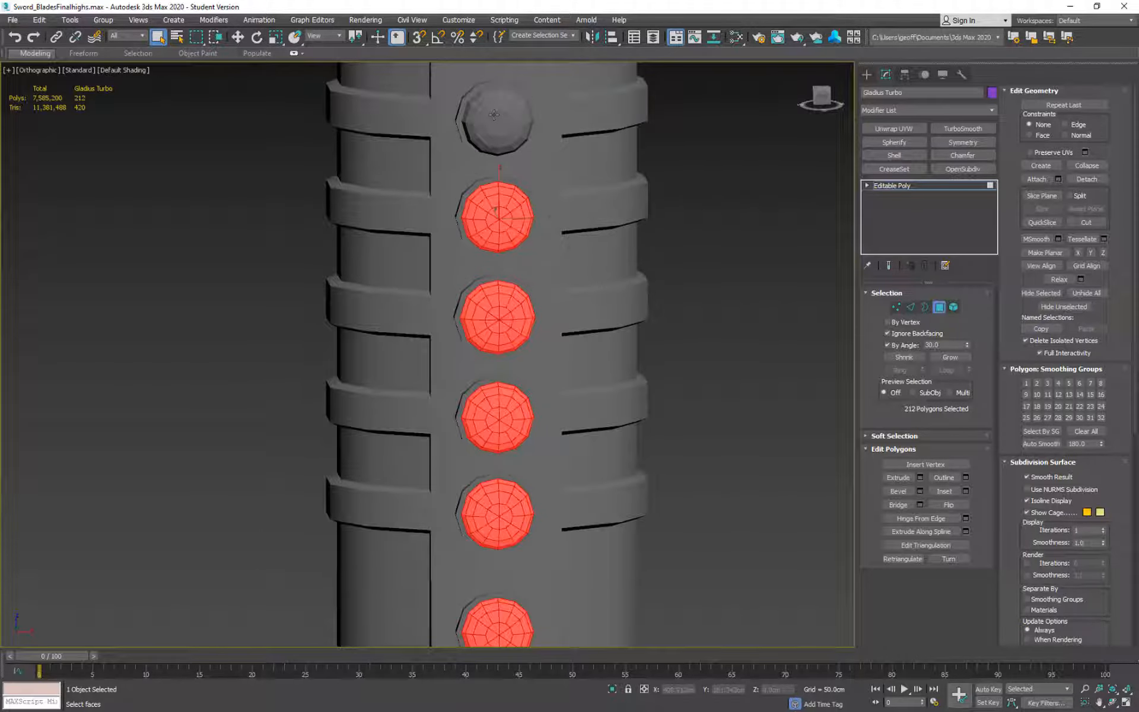
ctrl+click(496, 120)
middle_drag(495, 119, 744, 379)
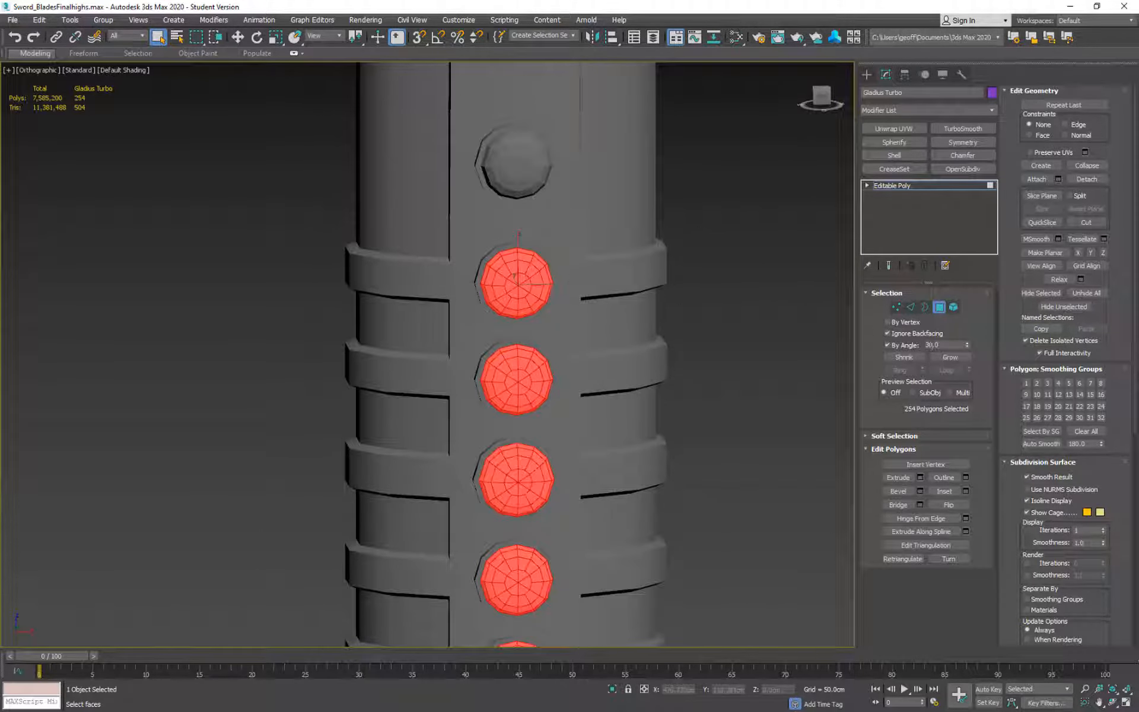
ctrl+click(520, 157)
- Add the domed caps of the seven studs on the other side of the grip to the selection
alt+middle_drag(783, 265, 515, 262)
ctrl+click(515, 214)
ctrl+click(499, 330)
ctrl+click(501, 424)
middle_drag(636, 426, 671, 143)
ctrl+click(552, 246)
ctrl+click(549, 343)
ctrl+click(548, 439)
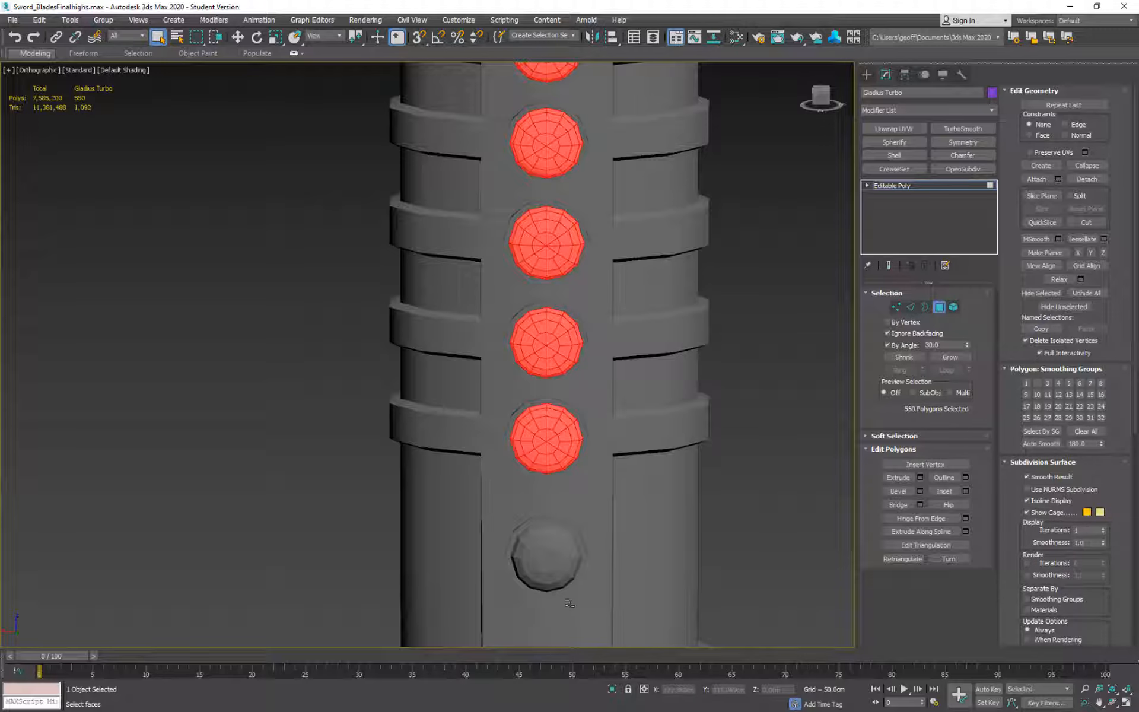
ctrl+click(549, 558)
- Apply Auto Smooth with a threshold of 1.0 to the selected stud caps
middle_drag(722, 559, 732, 292)
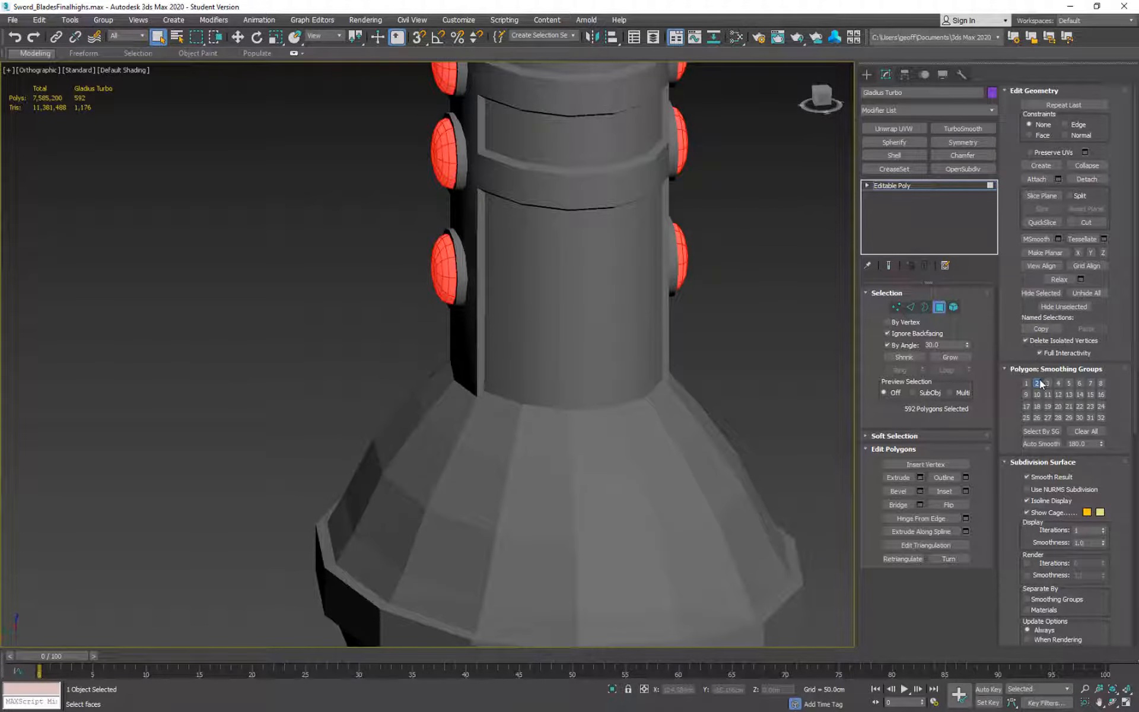
alt+middle_drag(773, 326, 845, 368)
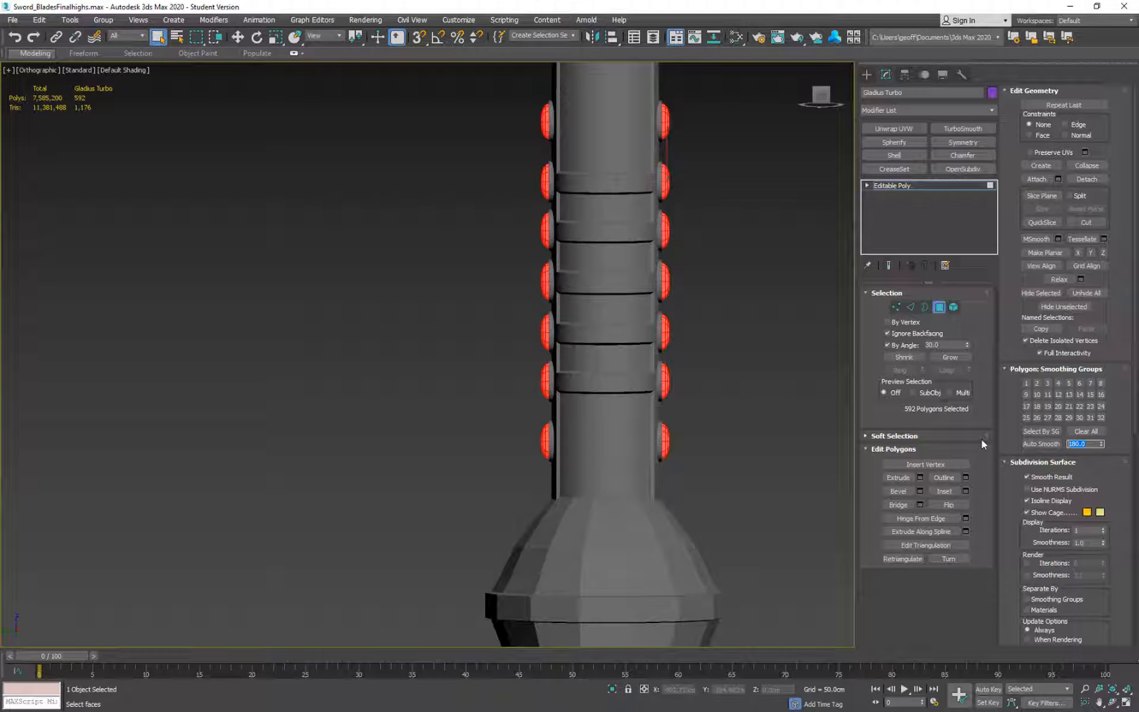
text(10)
key(Return)
text(1.0)
key(Return)
click(1044, 443)
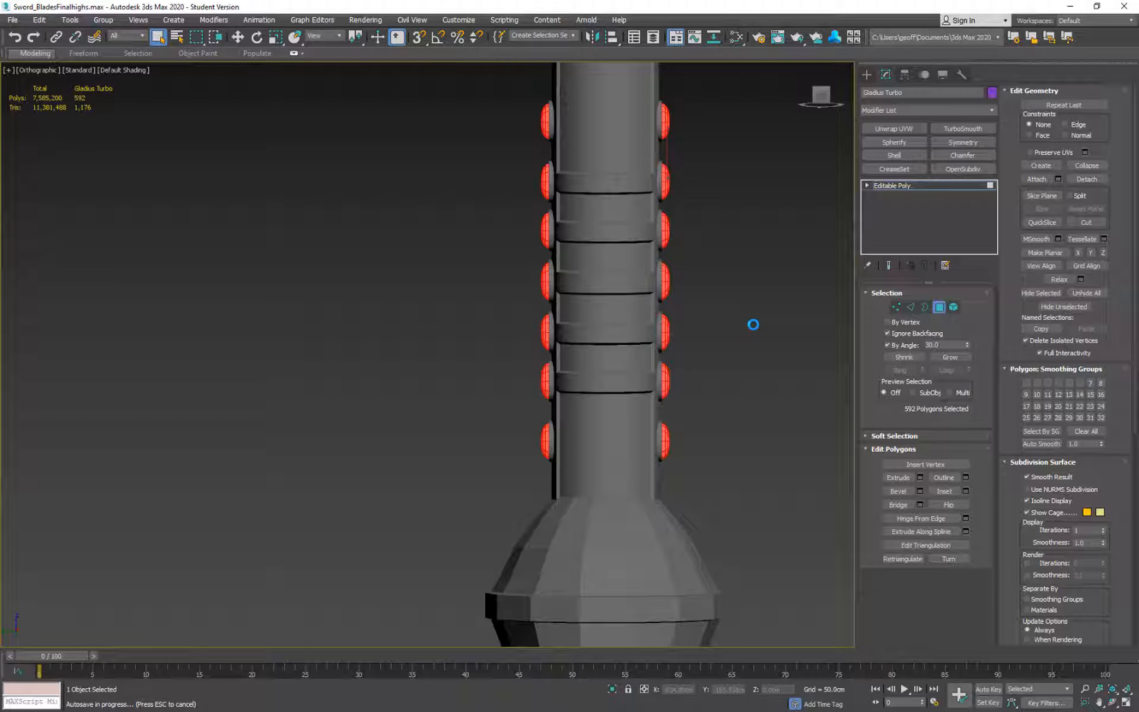
- Examine the shading of the studs up close and check the smoothing groups of their domed caps and front rings
click(766, 328)
middle_drag(754, 297, 617, 270)
scroll(533, 273, up, 5)
click(617, 269)
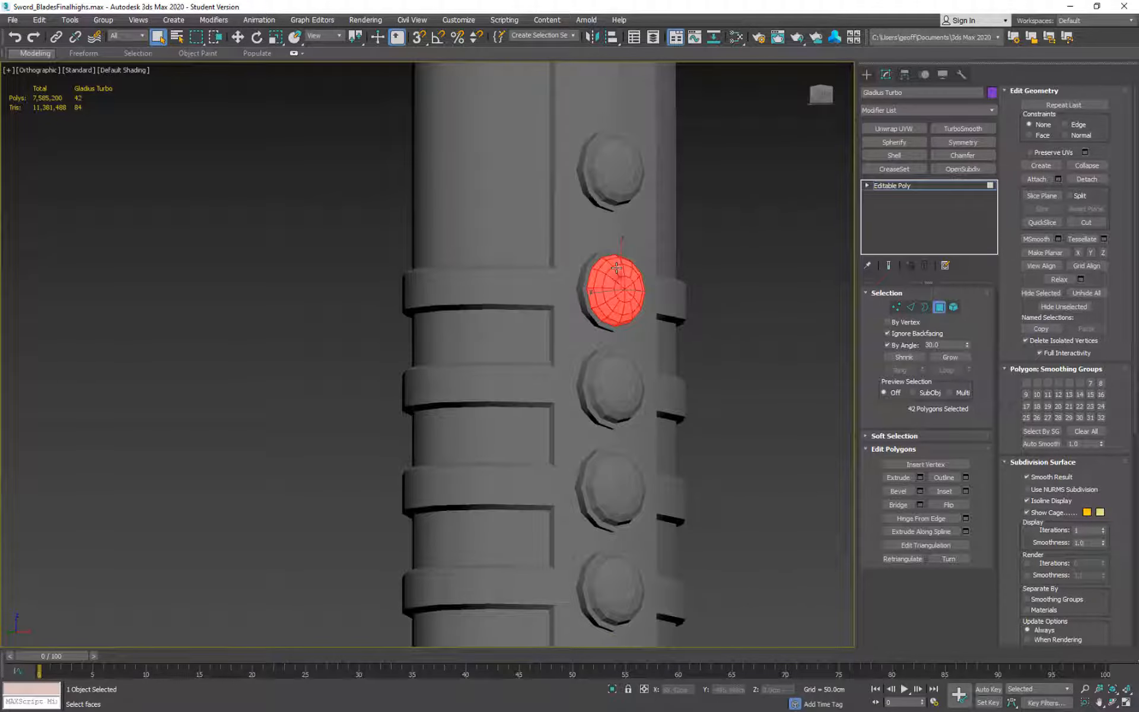
click(750, 383)
alt+middle_drag(763, 473, 647, 377)
scroll(514, 240, up, 4)
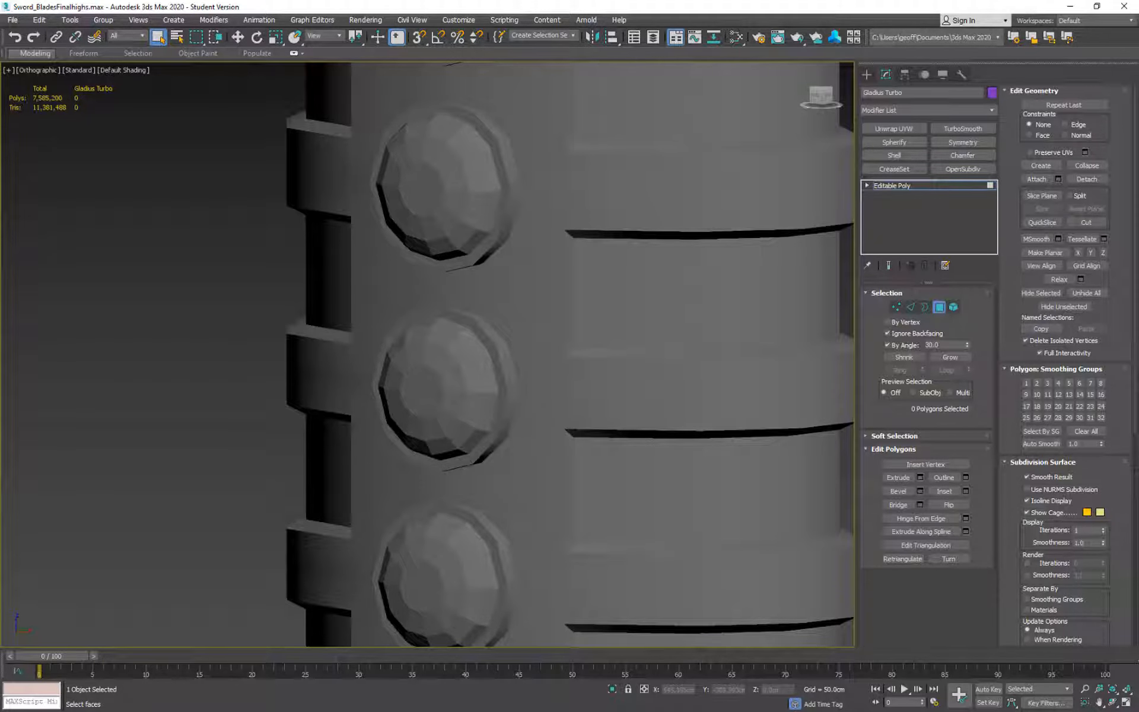
click(468, 378)
alt+middle_drag(468, 380, 572, 388)
click(714, 399)
click(408, 316)
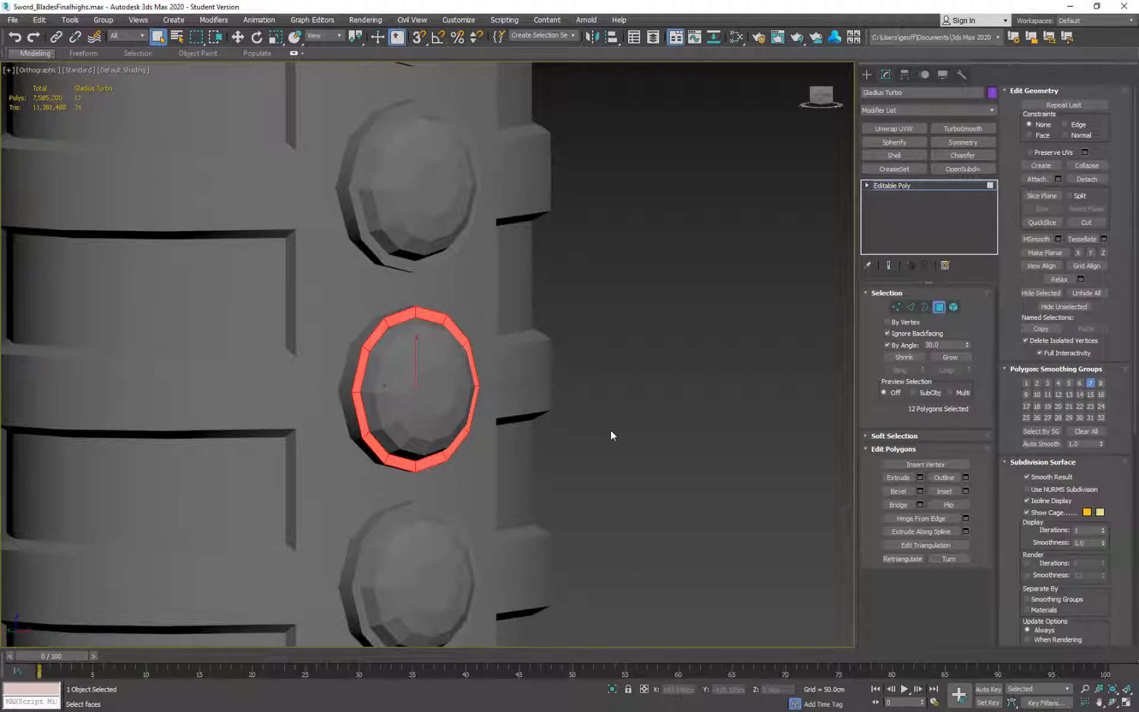
alt+middle_drag(610, 433, 564, 416)
click(761, 406)
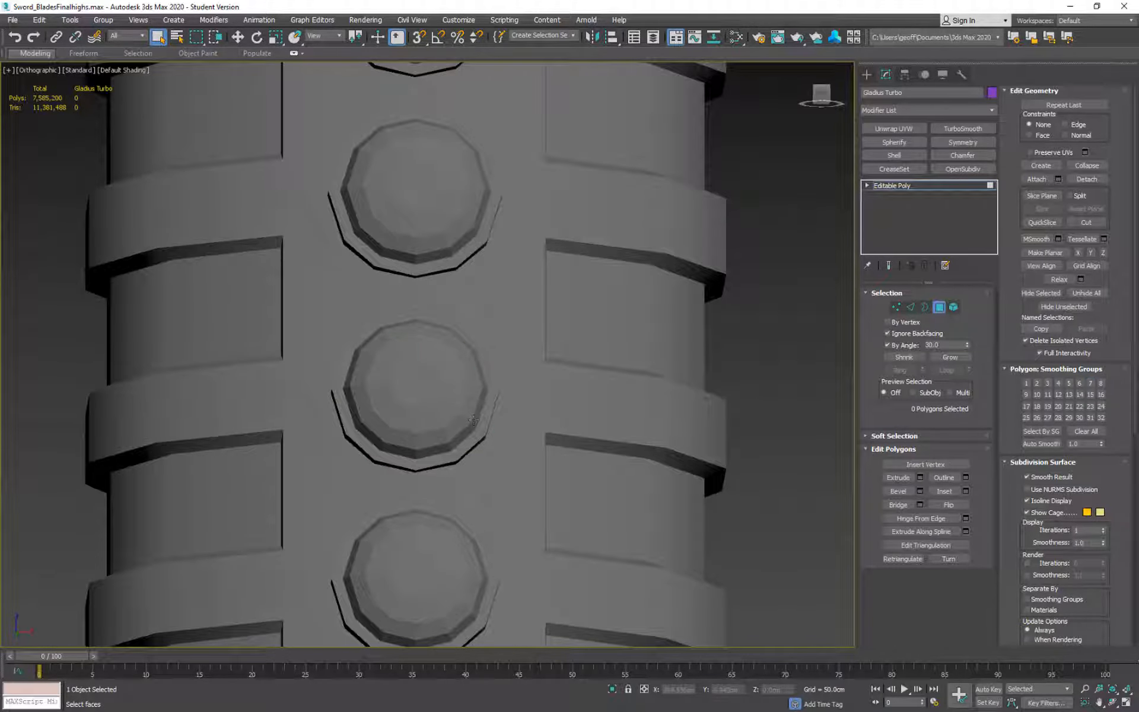
alt+middle_drag(473, 420, 746, 358)
scroll(766, 448, down, 5)
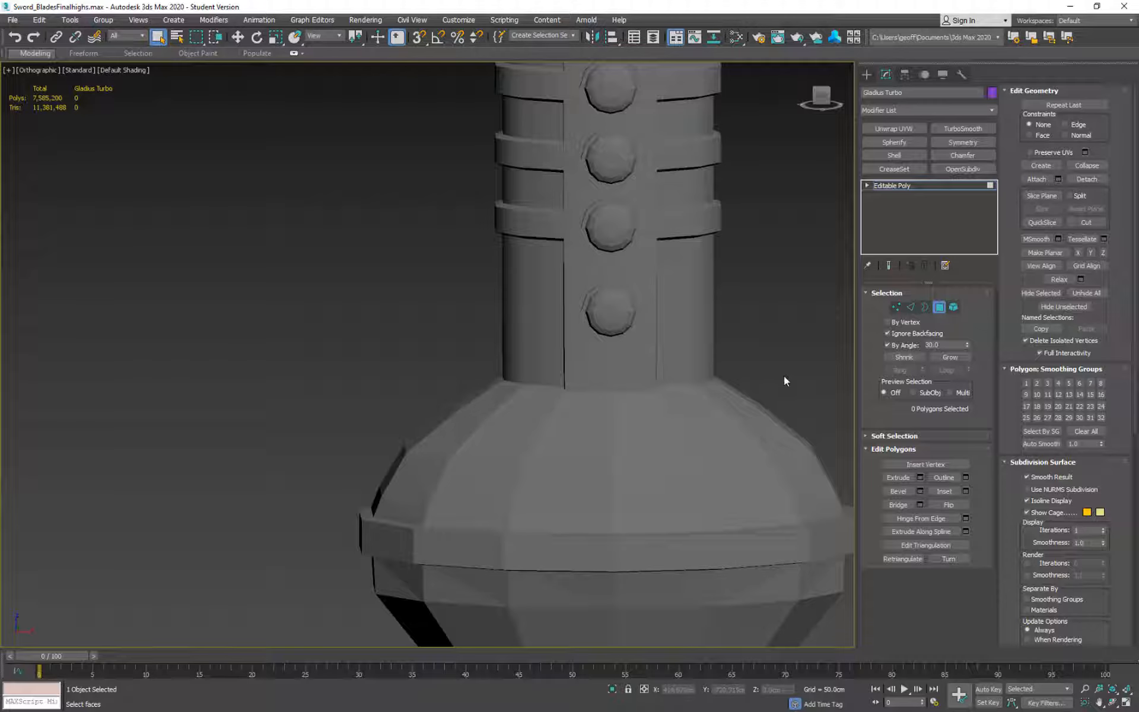
- In the front view, assign smoothing group 17 to the pommel's upper and lower domed faces, leaving out the central band
key(f)
key(z)
middle_drag(578, 493, 628, 366)
scroll(531, 499, up, 6)
middle_drag(490, 490, 541, 381)
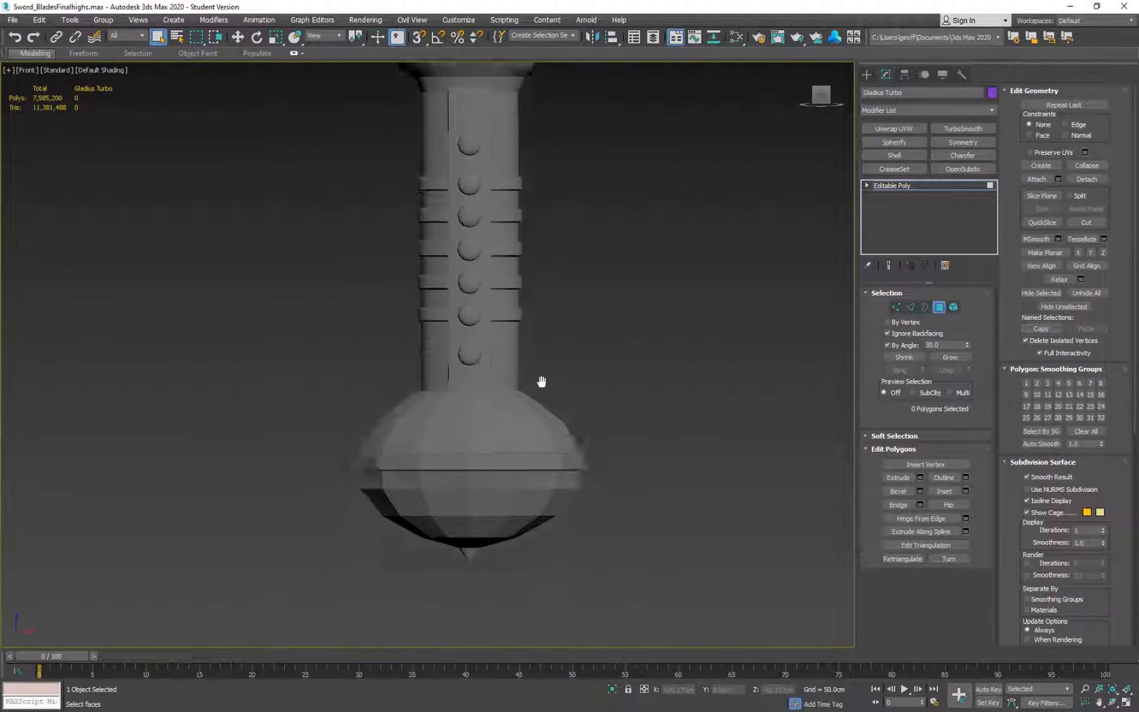
scroll(542, 386, up, 4)
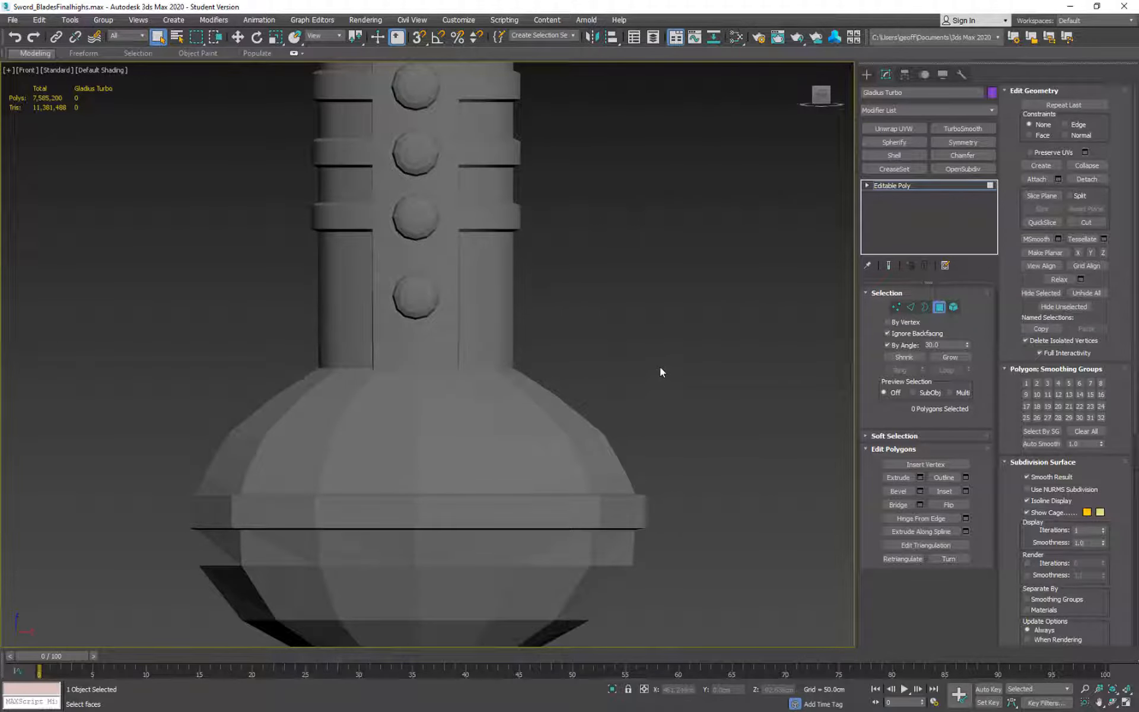
drag(651, 447, 669, 478)
mouse_move(134, 403)
mouse_down()
mouse_move(134, 376)
mouse_move(130, 386)
mouse_up()
middle_drag(541, 433, 589, 231)
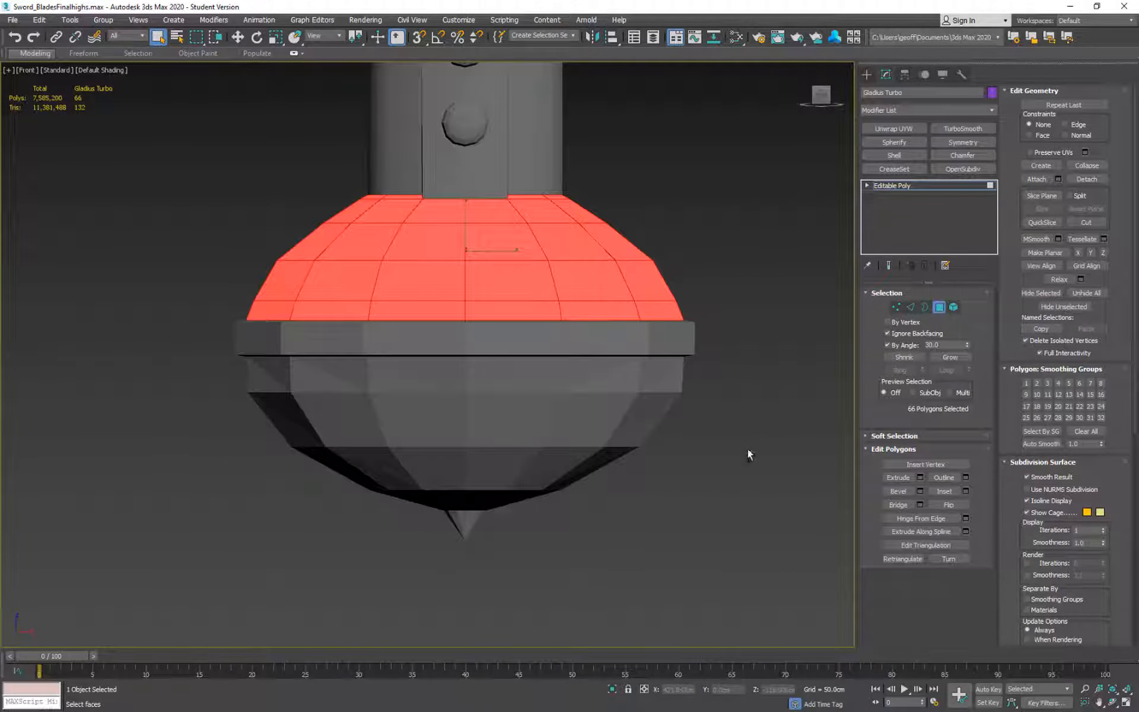
ctrl+drag(726, 392, 172, 500)
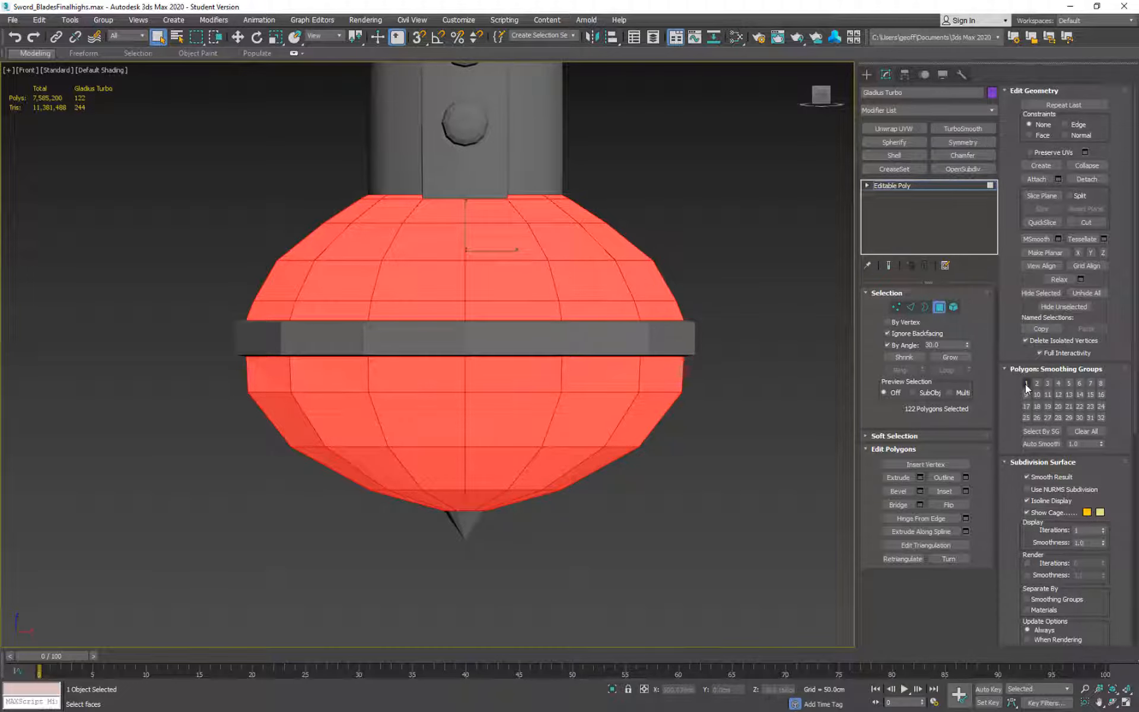
click(1026, 407)
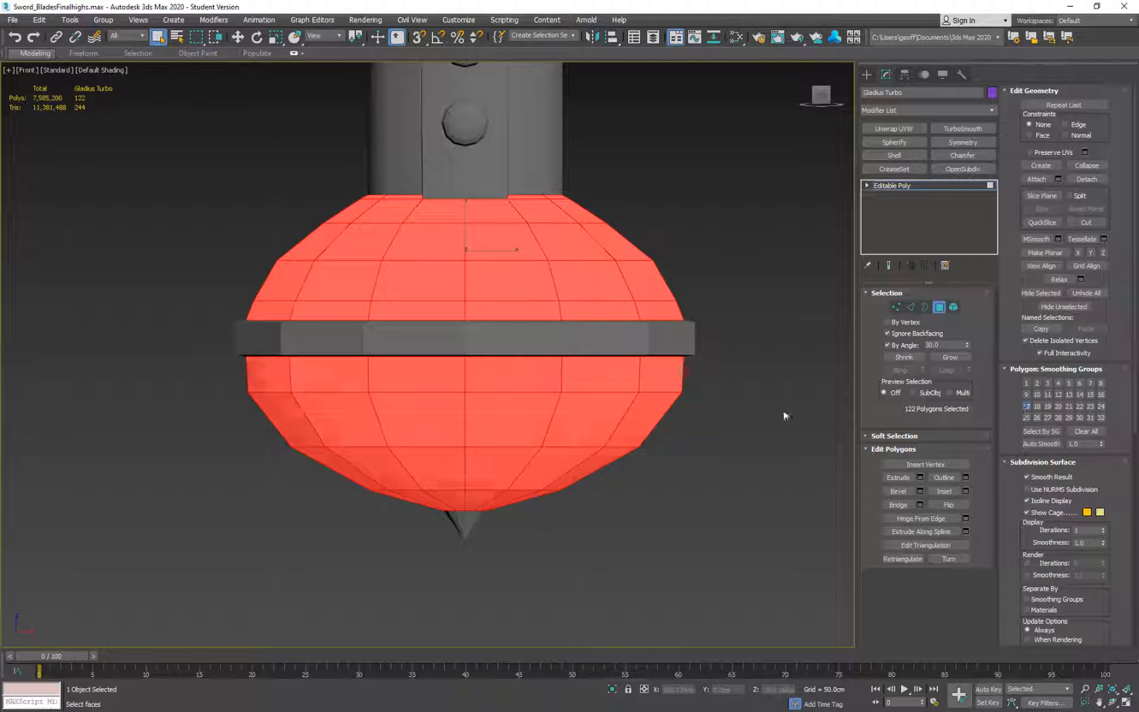
- Select the front faces of the pommel's central band and try smoothing group 17 on them
middle_drag(783, 411, 729, 371)
drag(663, 370, 215, 364)
click(1027, 408)
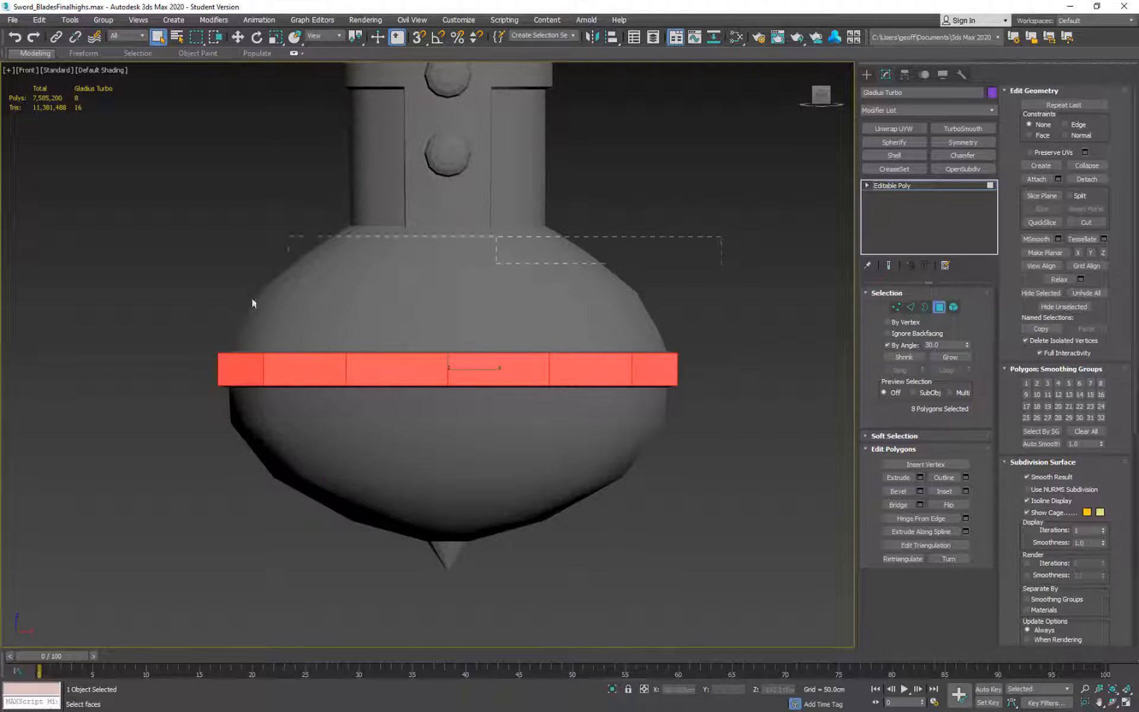
- Reselect the pommel's upper and lower domed faces and remove smoothing group 17 from them
drag(164, 340, 164, 338)
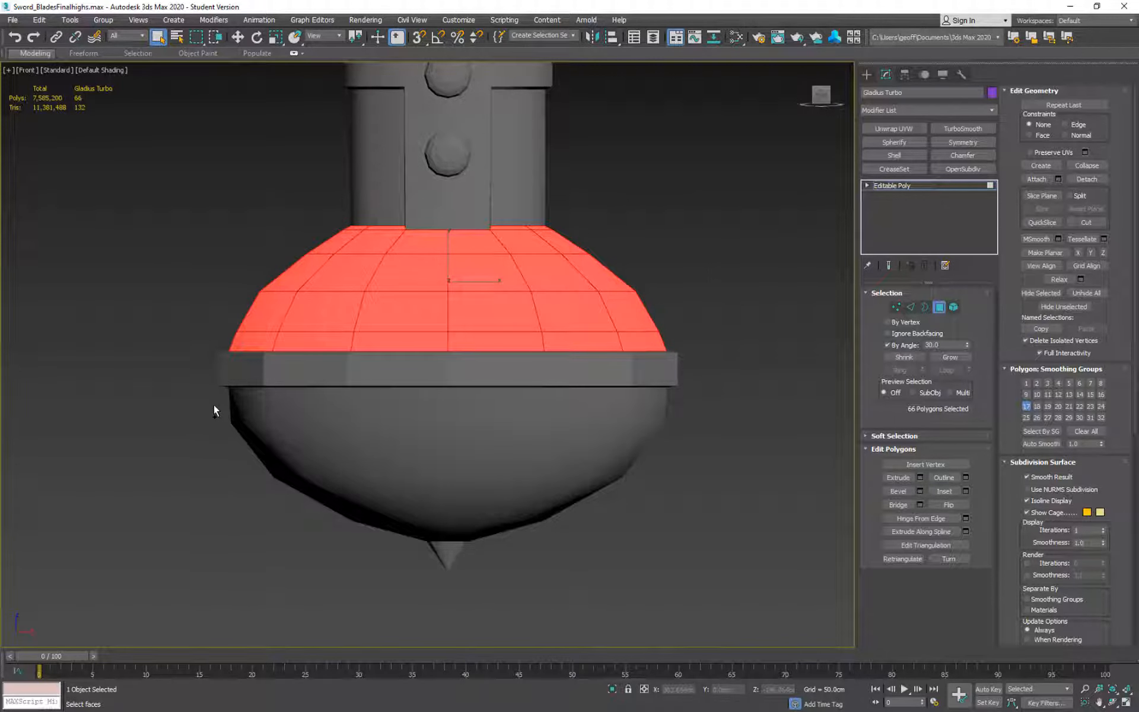
drag(201, 398, 782, 536)
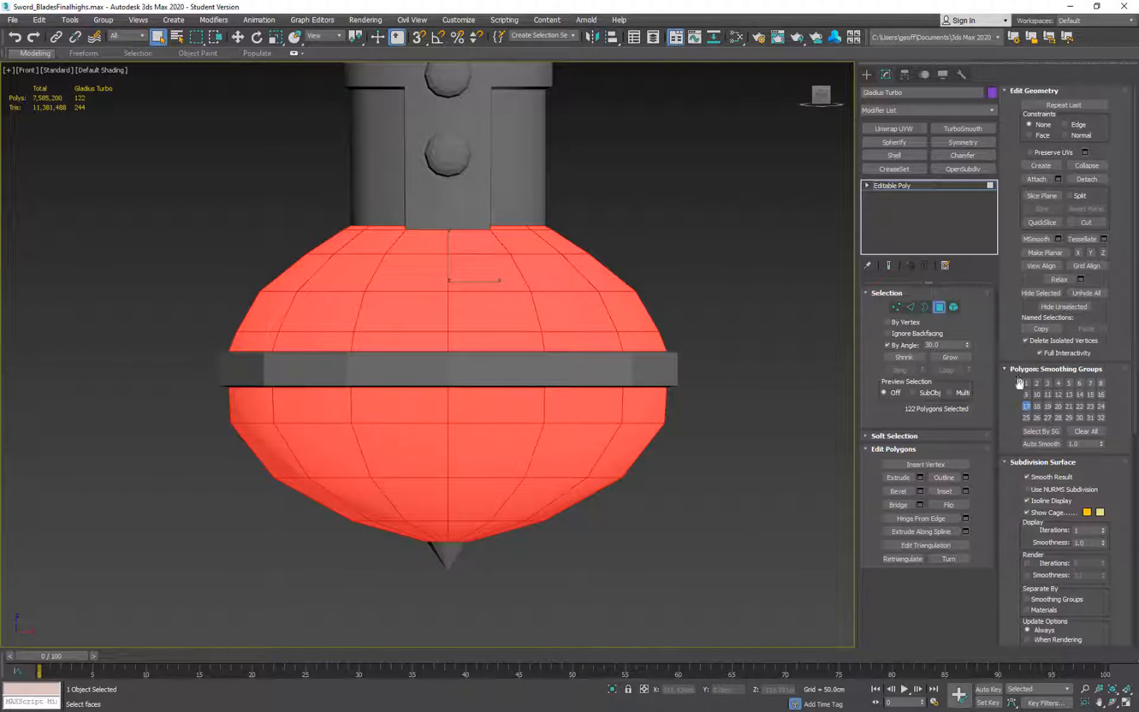
click(1026, 406)
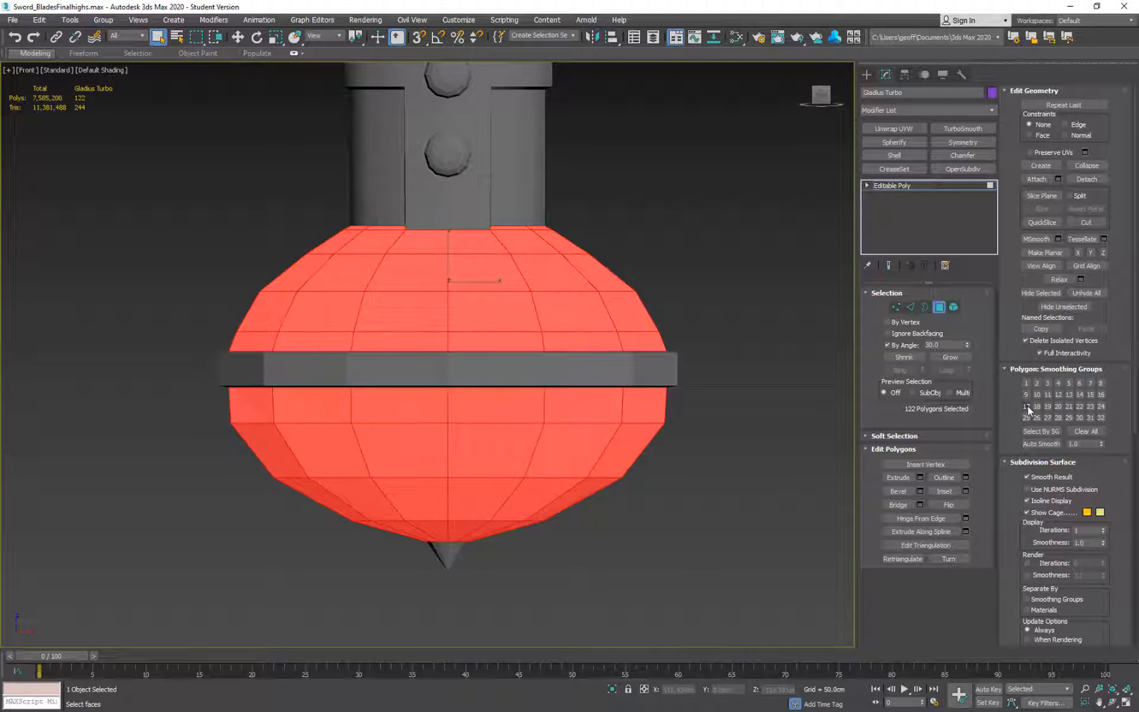
- Select the outer faces of the pommel's central band and assign them smoothing group 18
drag(548, 374, 92, 368)
click(1037, 408)
alt+middle_drag(760, 368, 661, 392)
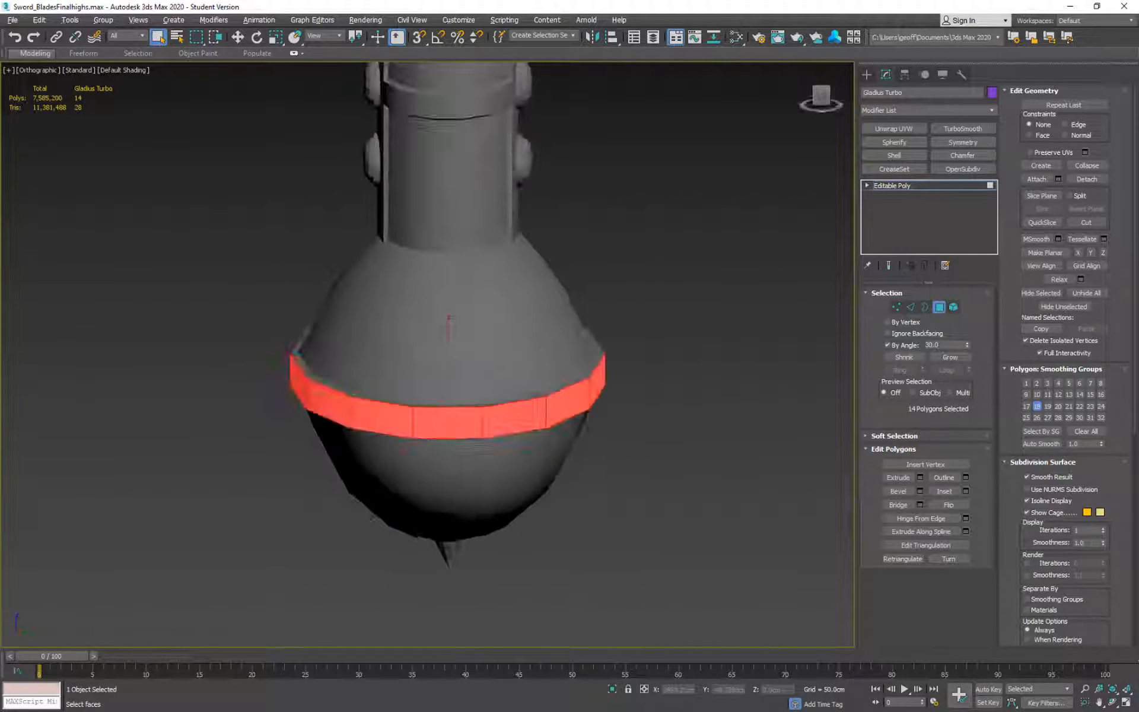
- Enable Ignore Backfacing and assign smoothing group 19 to the upper and lower rim faces of the pommel's central band
scroll(534, 389, up, 5)
click(556, 392)
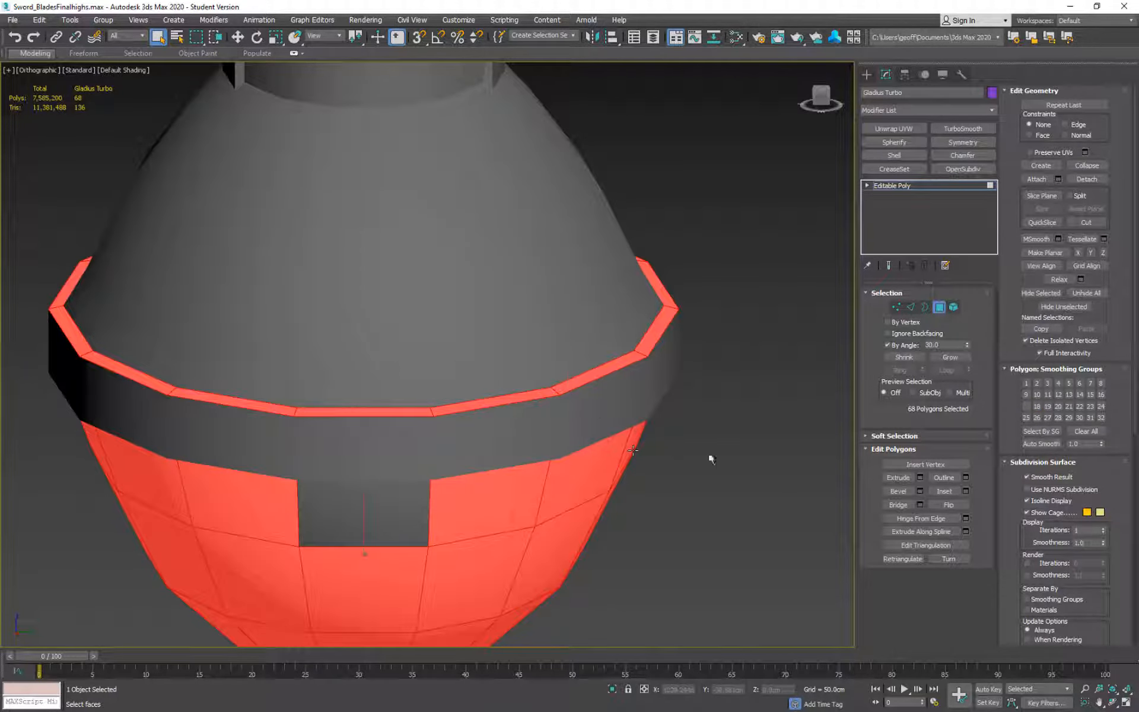
click(900, 335)
click(818, 456)
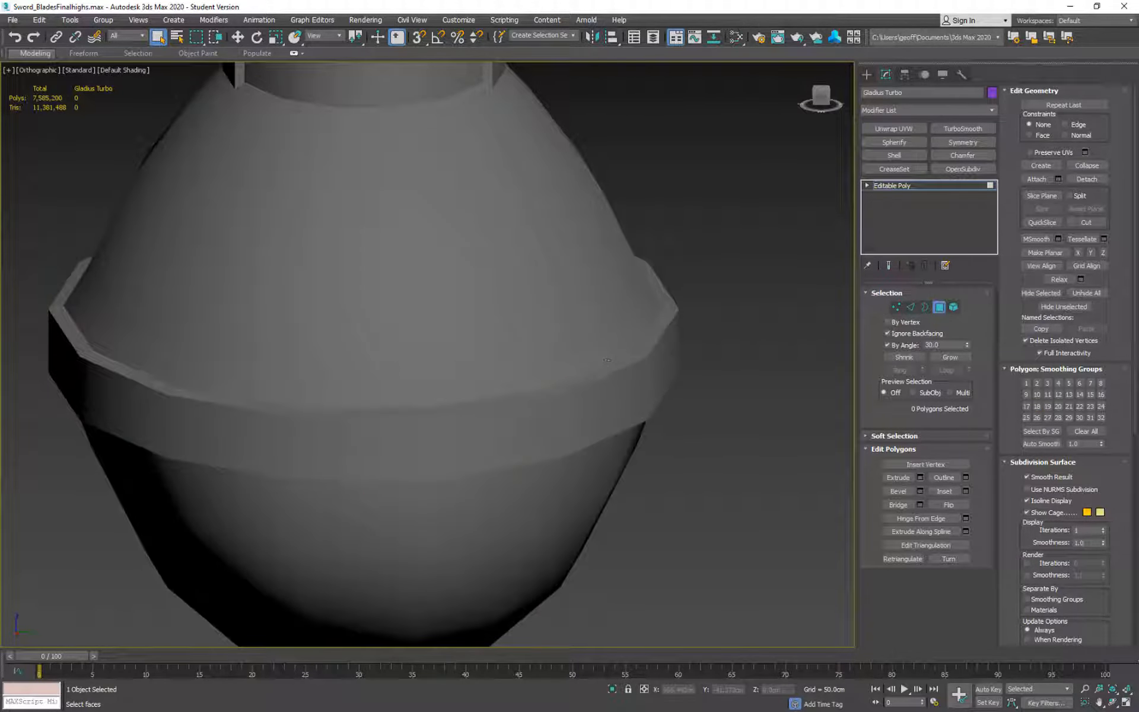
click(609, 361)
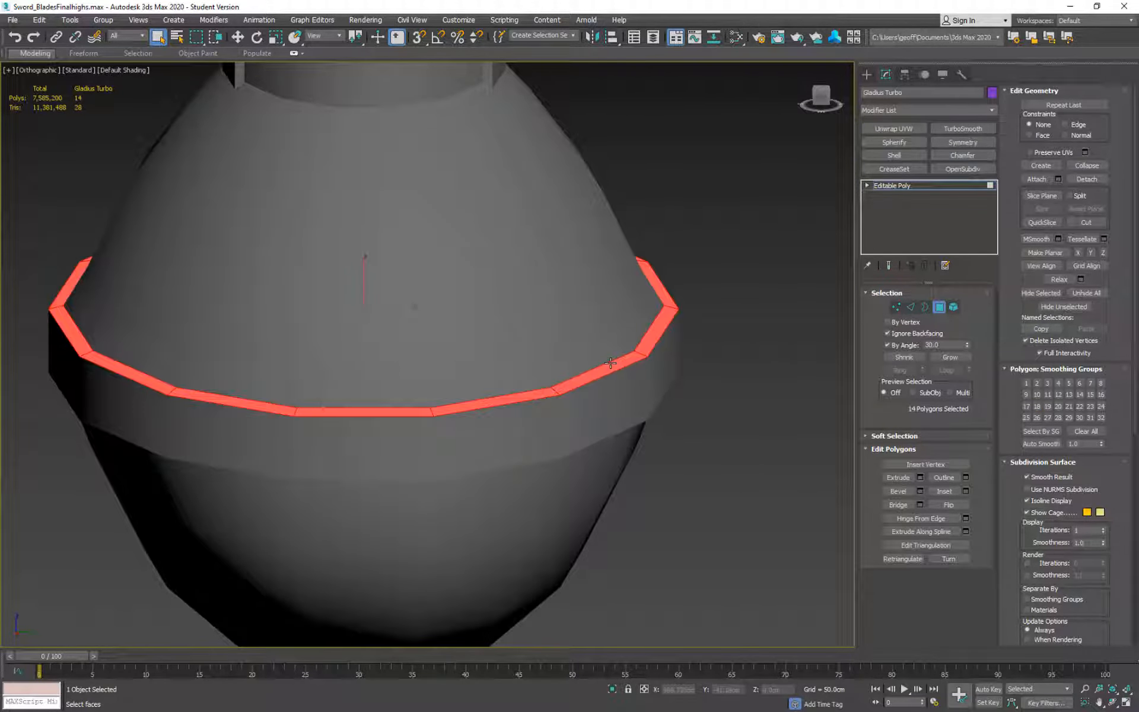
click(1048, 409)
alt+middle_drag(755, 402, 696, 305)
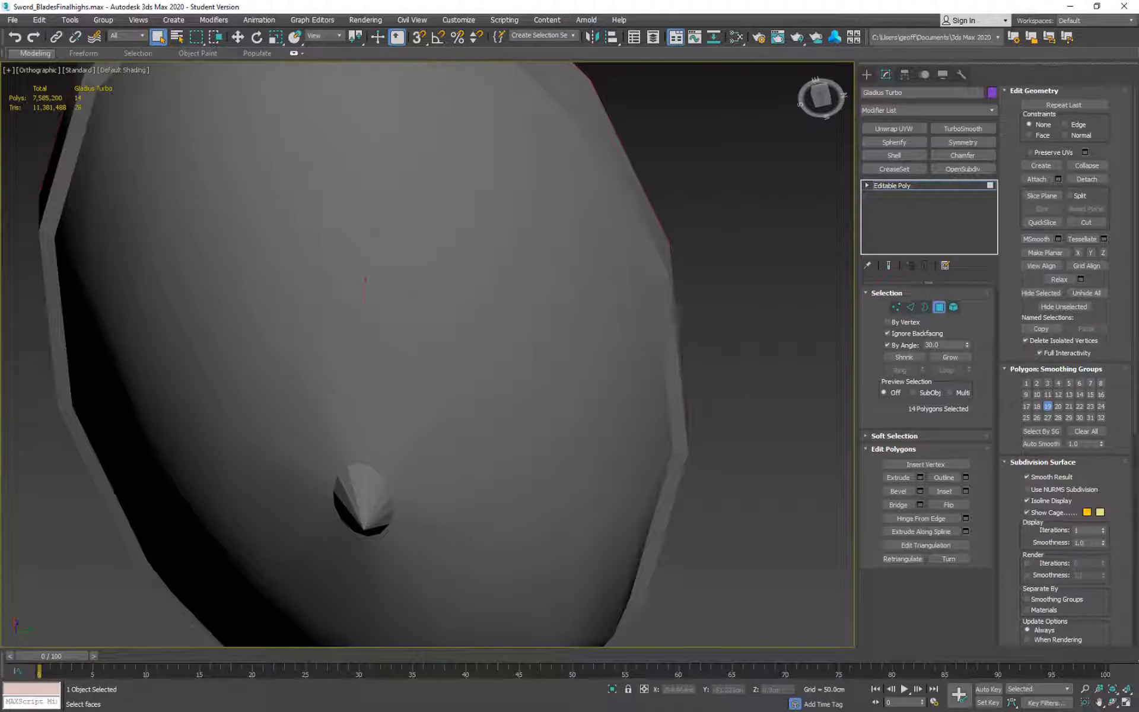
click(669, 327)
- Select the faces of the small cone tip beneath the pommel, assign them smoothing group 1, and clear the selection
alt+middle_drag(705, 420, 671, 232)
click(513, 437)
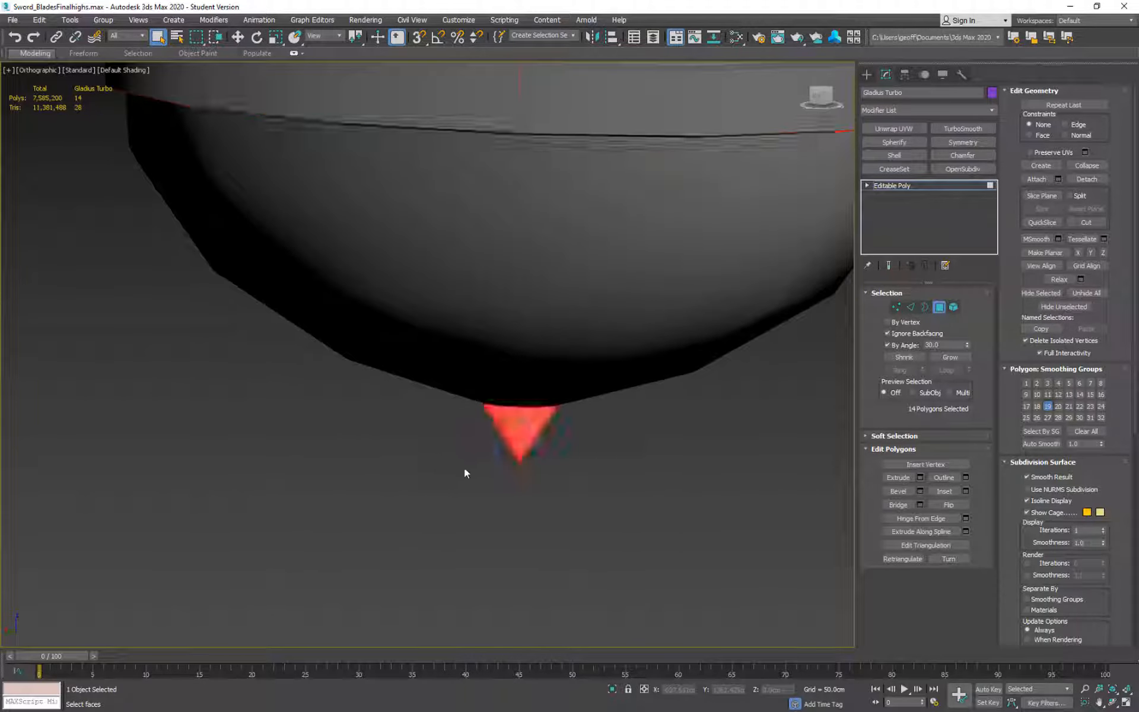
middle_drag(712, 488, 646, 496)
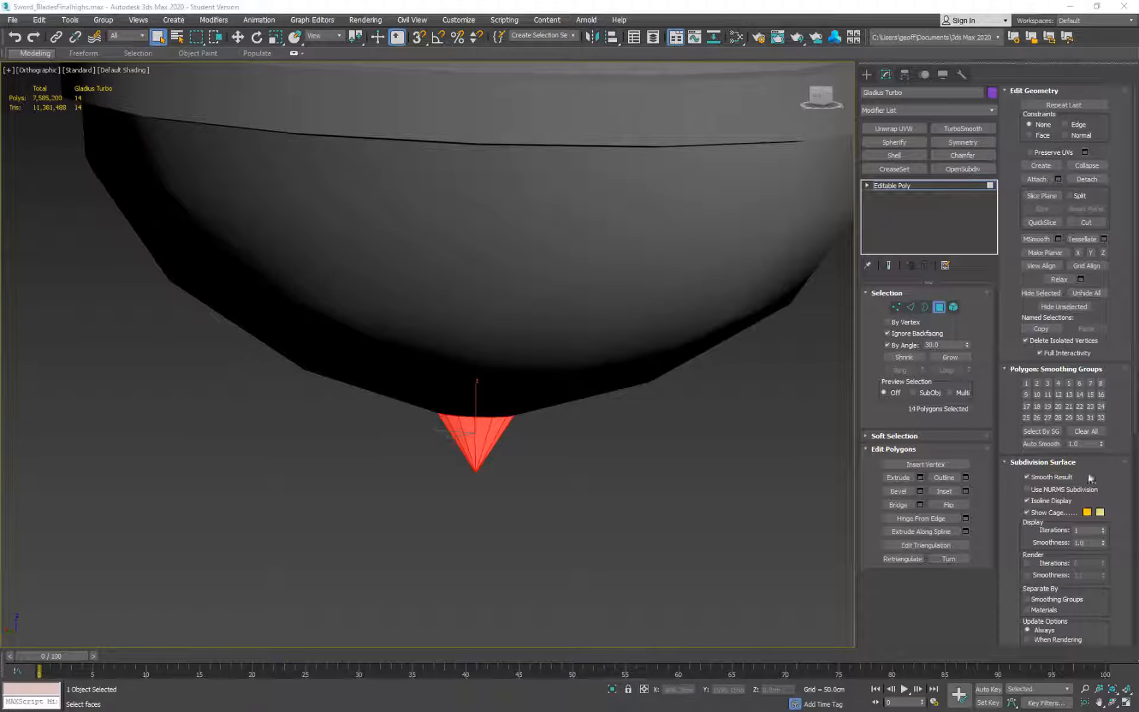
click(1027, 385)
click(699, 550)
- Examine the shading of the pommel, grip rings and studs from several angles
scroll(697, 478, down, 7)
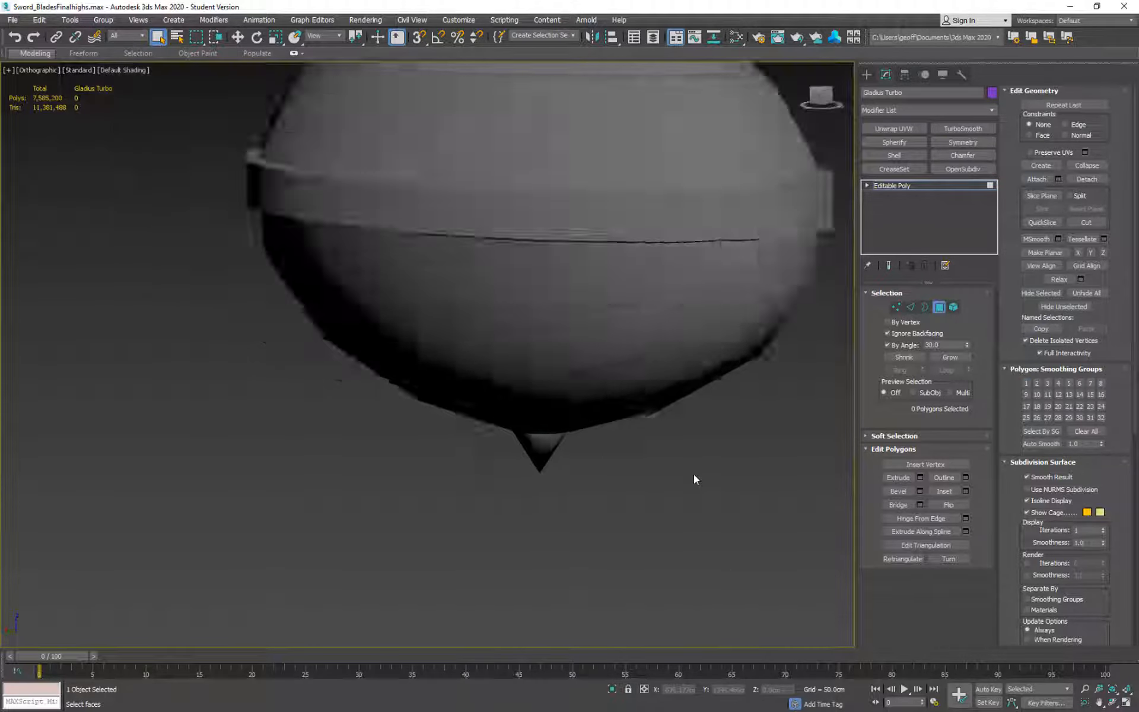
alt+middle_drag(696, 478, 766, 416)
middle_drag(765, 415, 724, 412)
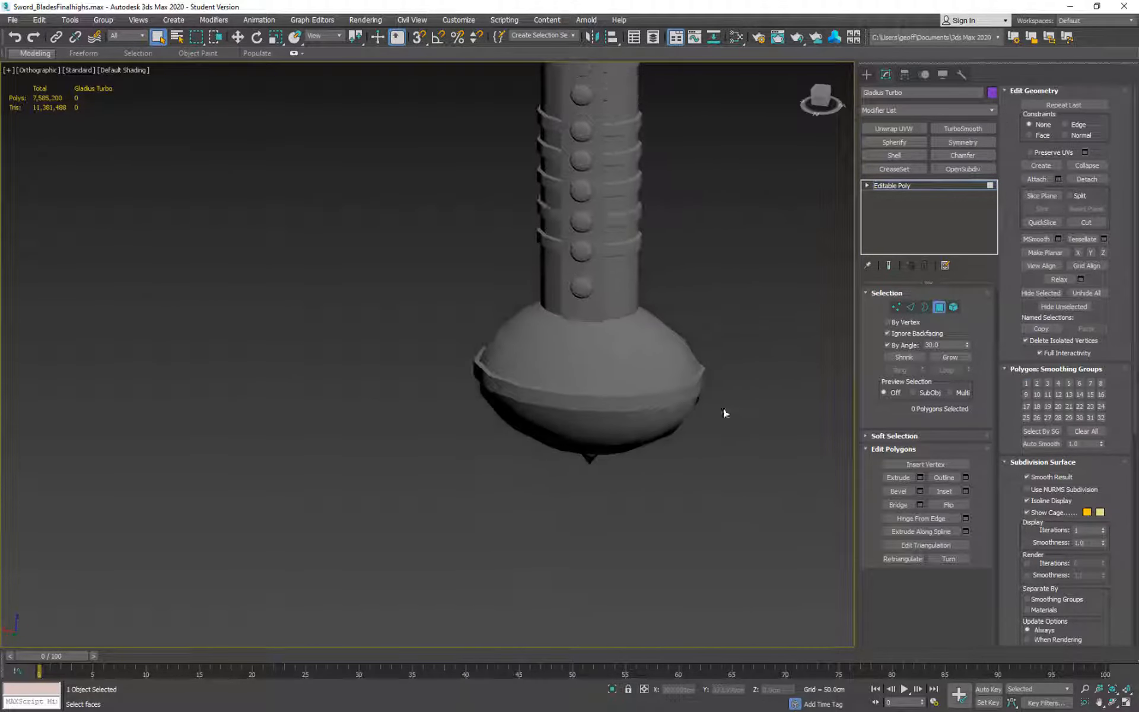
scroll(723, 369, down, 3)
middle_drag(739, 335, 719, 419)
scroll(683, 380, up, 10)
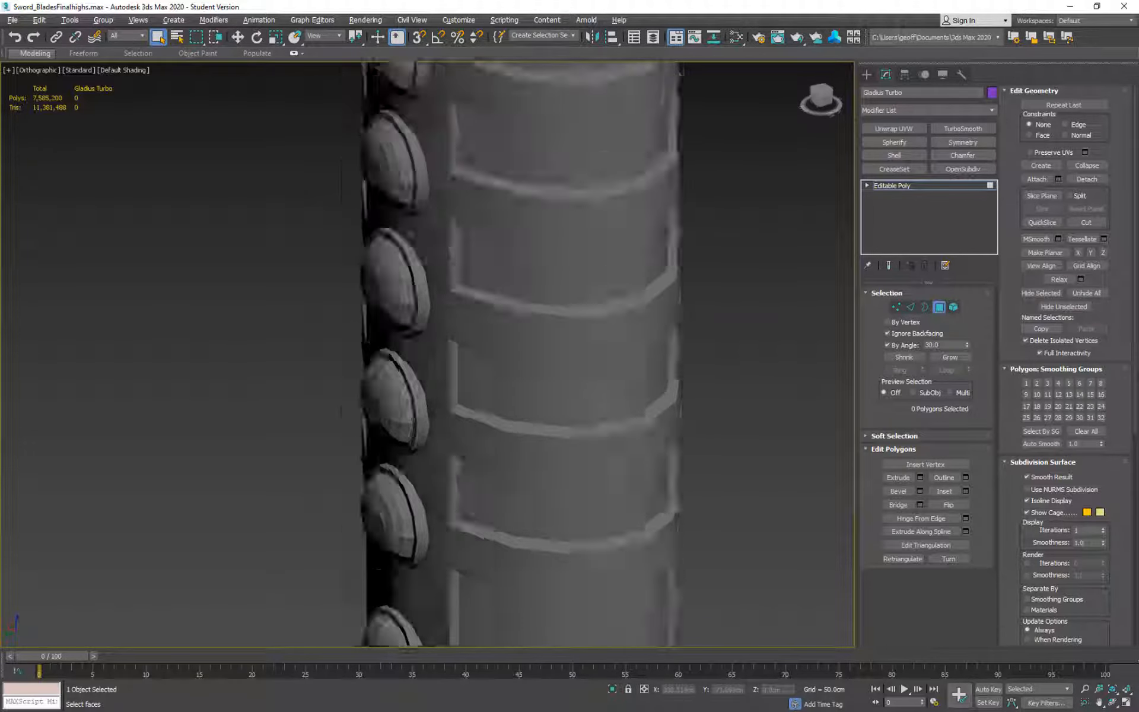
alt+middle_drag(665, 319, 513, 301)
scroll(701, 347, down, 8)
- Leave polygon editing and apply a TurboSmooth modifier to the sword, separated by smoothing groups
click(939, 307)
middle_drag(636, 336, 645, 294)
click(965, 129)
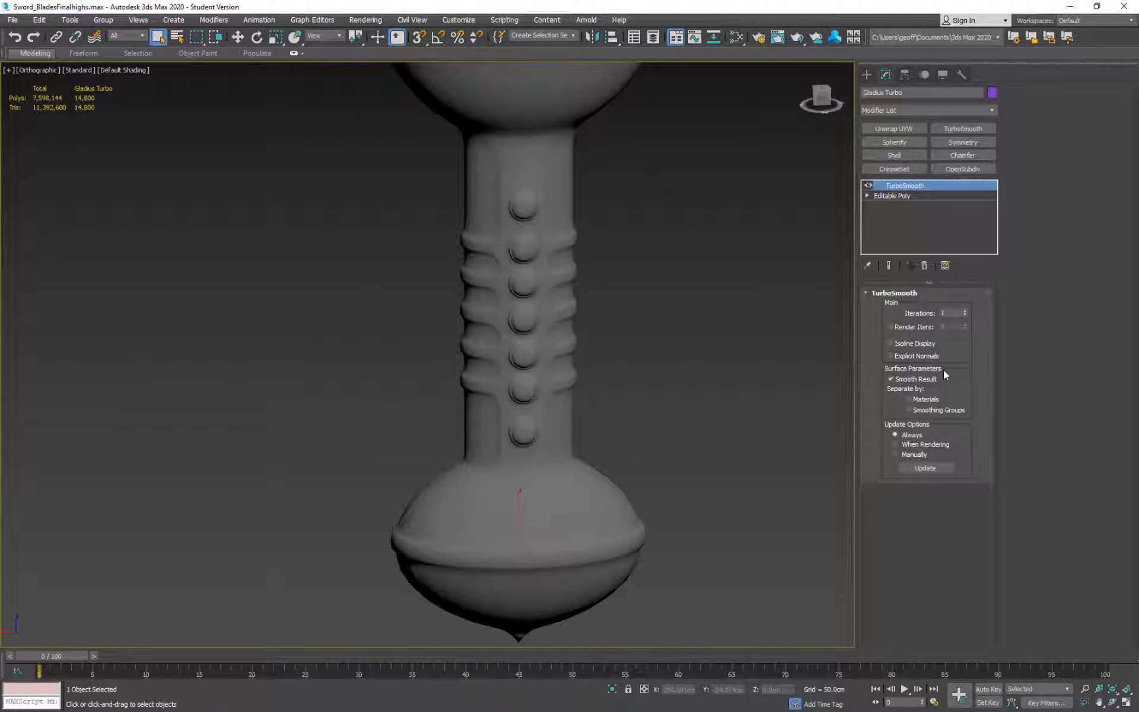
click(911, 409)
- Set the TurboSmooth iterations to 3 while checking the studs and grip rings
mouse_move(682, 361)
alt+middle_down()
mouse_move(601, 354)
mouse_move(801, 348)
mouse_move(687, 358)
alt+middle_up()
scroll(623, 374, up, 6)
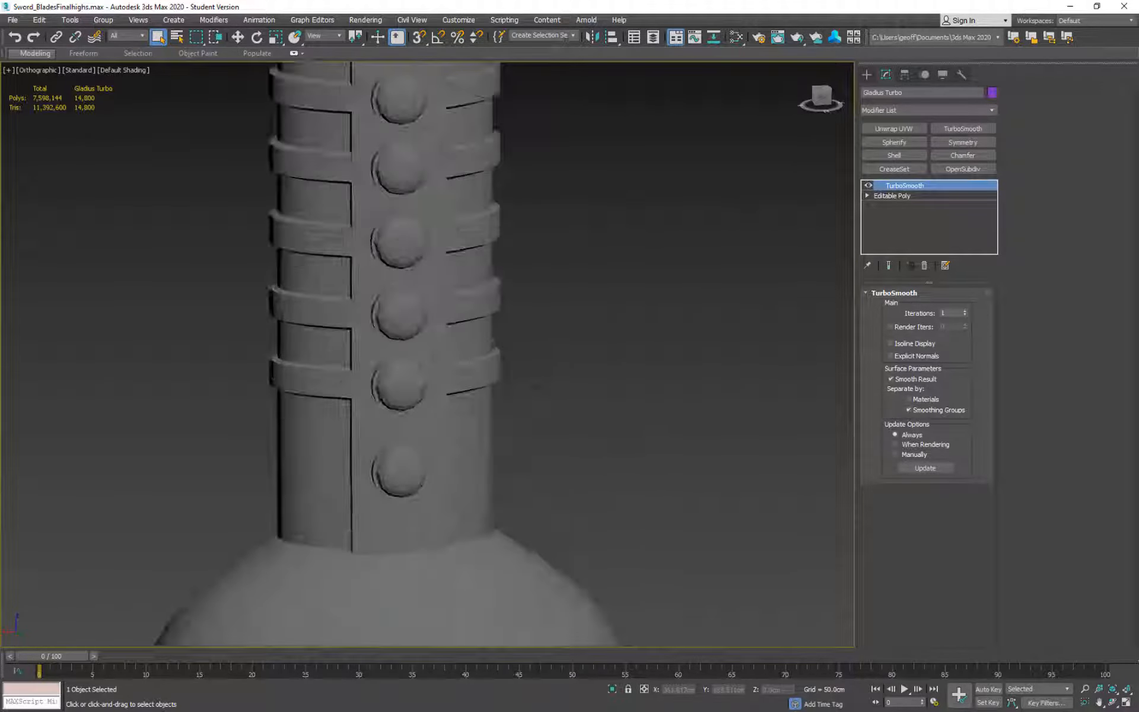
scroll(562, 392, up, 3)
middle_drag(426, 387, 639, 357)
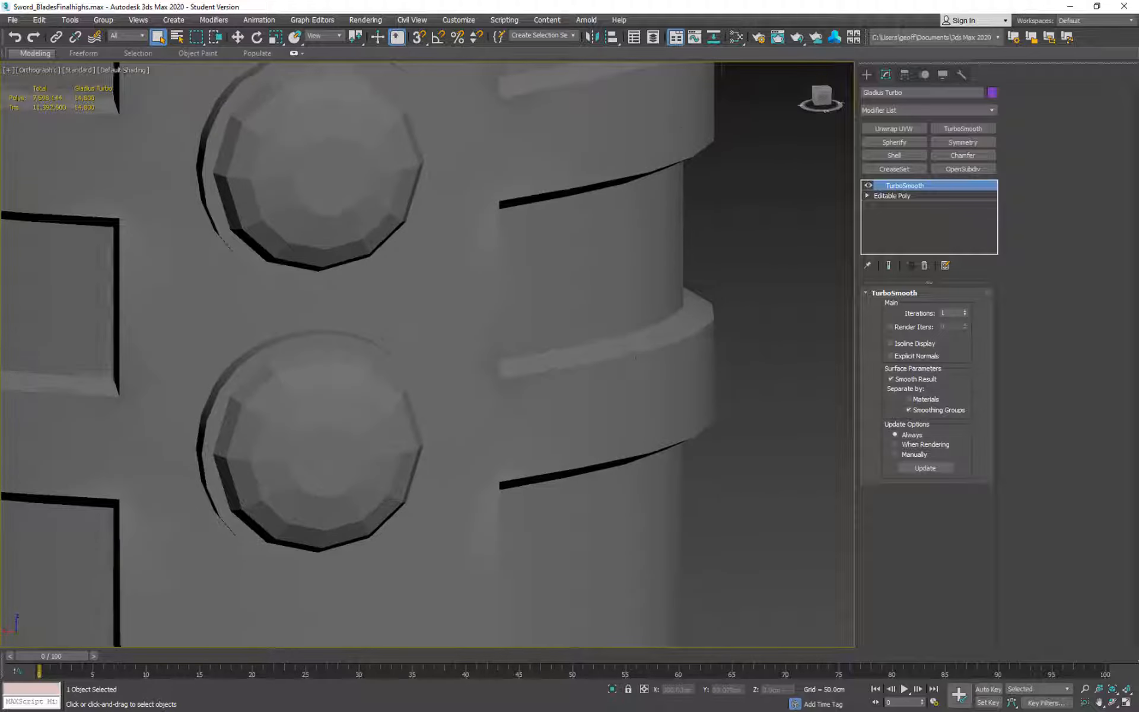
click(965, 312)
click(967, 311)
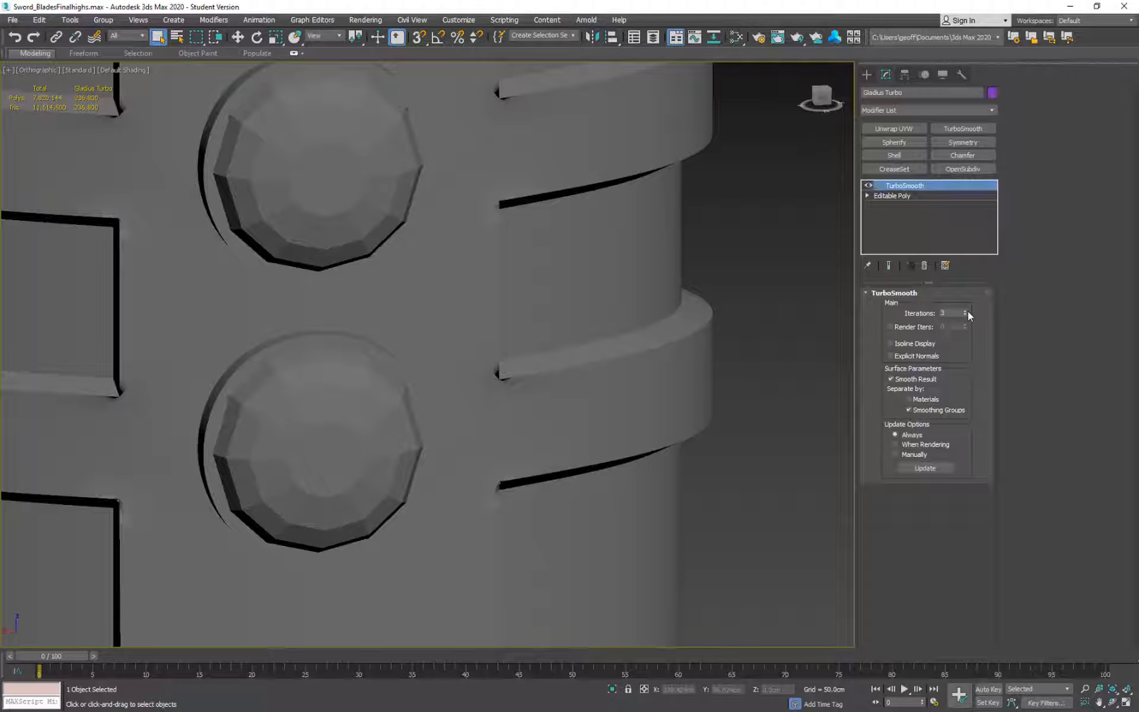
click(966, 311)
alt+middle_drag(746, 404, 798, 365)
scroll(663, 422, down, 6)
click(965, 315)
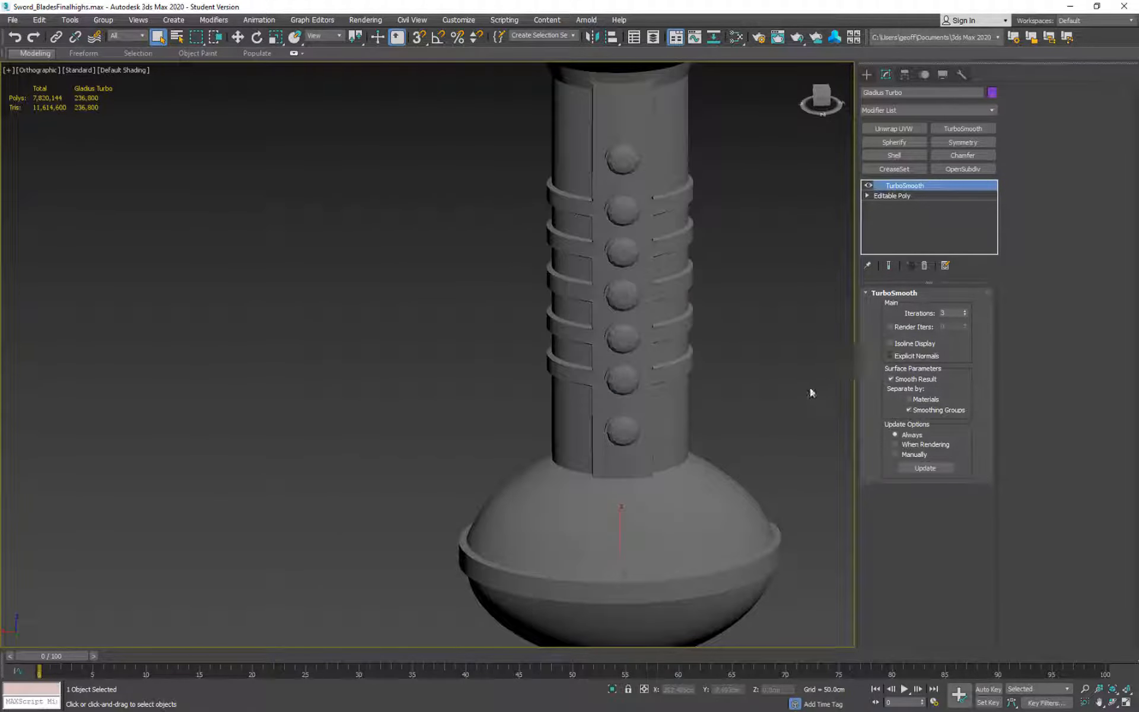
- Inspect the smoothed studs and grip rings up close, with edged faces displayed to check the mesh density
scroll(745, 359, up, 8)
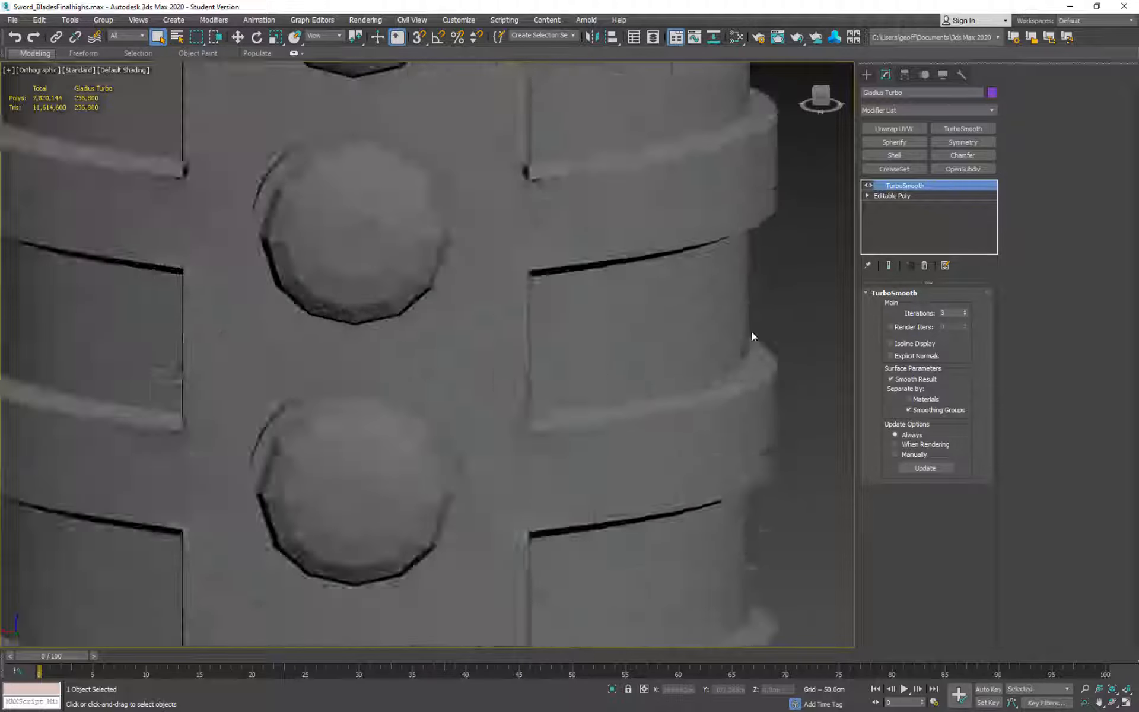
middle_drag(455, 357, 574, 366)
scroll(574, 366, down, 3)
alt+middle_drag(638, 285, 564, 294)
scroll(564, 294, down, 2)
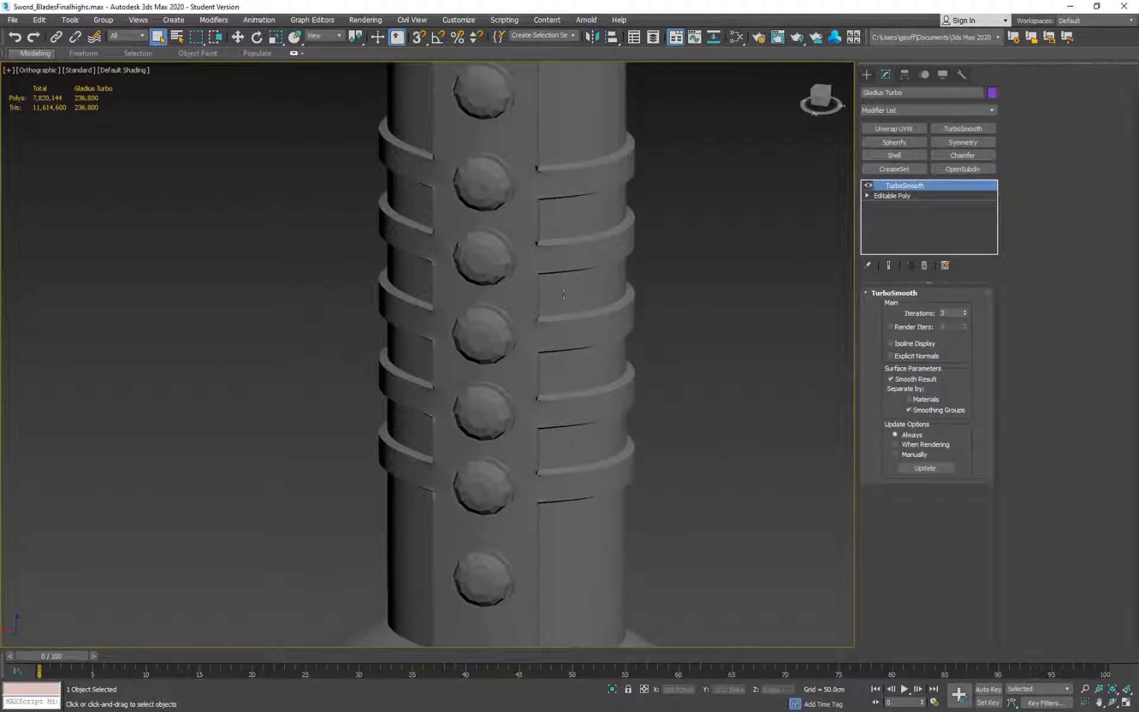
key(F4)
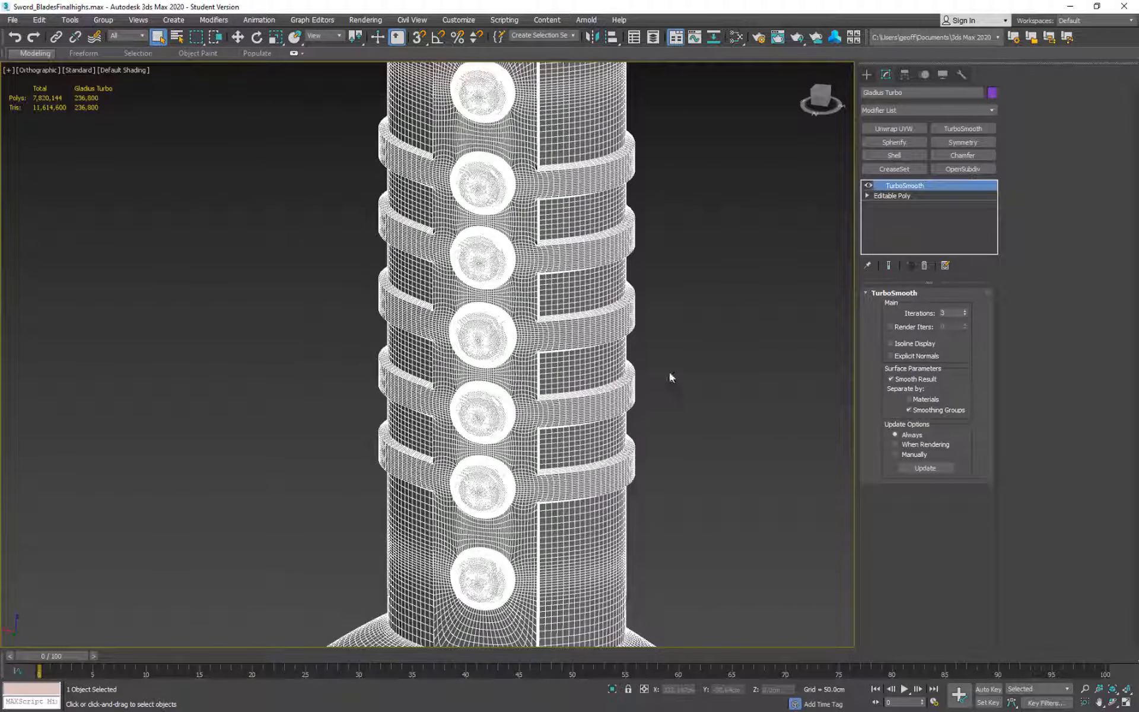
alt+middle_drag(671, 376, 812, 156)
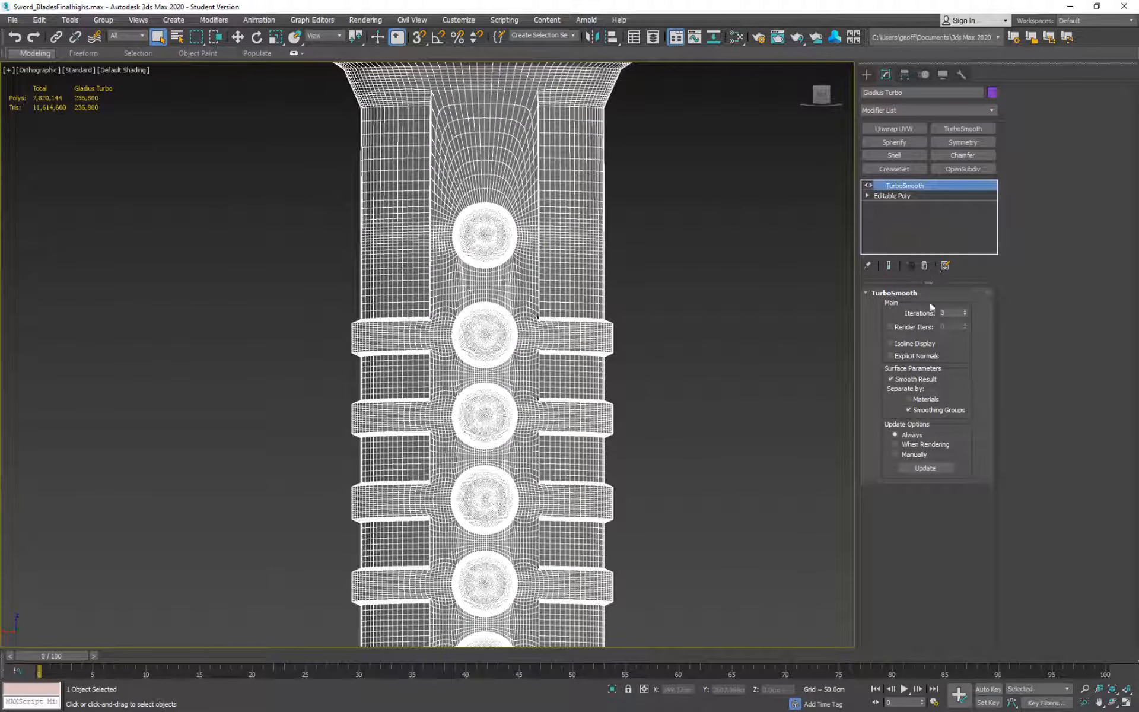
- Hide the edged faces, add a second TurboSmooth modifier above the first, and check the softened edges around a stud
key(F4)
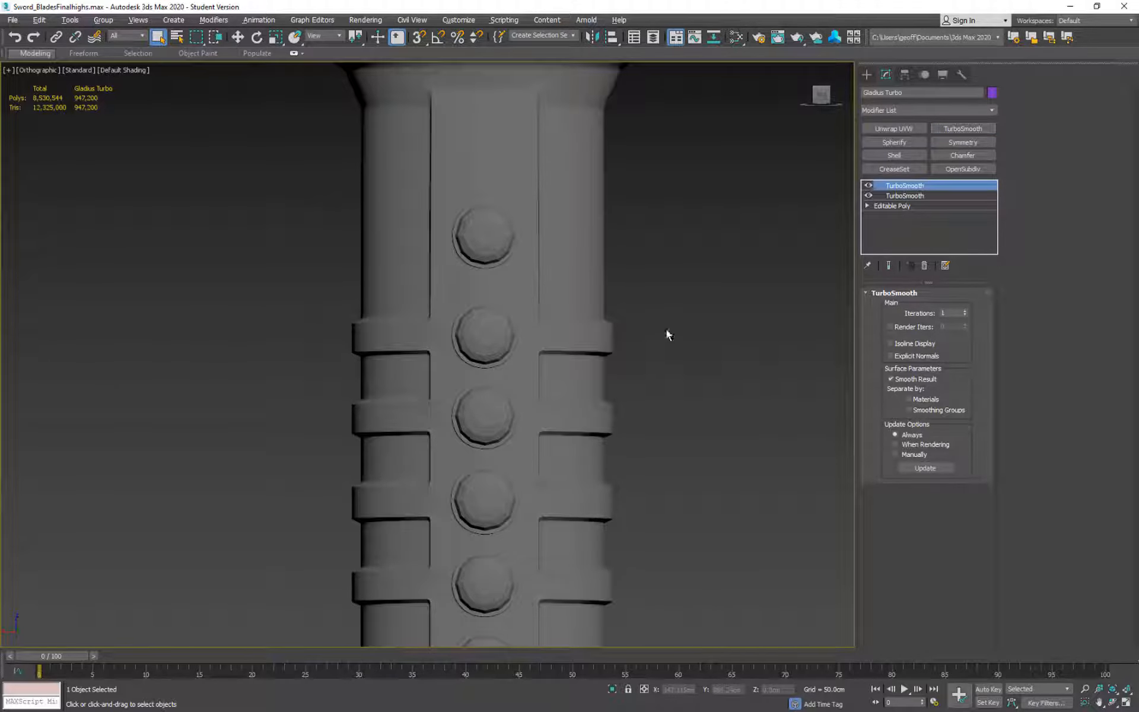
alt+middle_drag(667, 331, 605, 367)
scroll(501, 291, up, 4)
middle_drag(514, 329, 703, 465)
scroll(604, 420, up, 7)
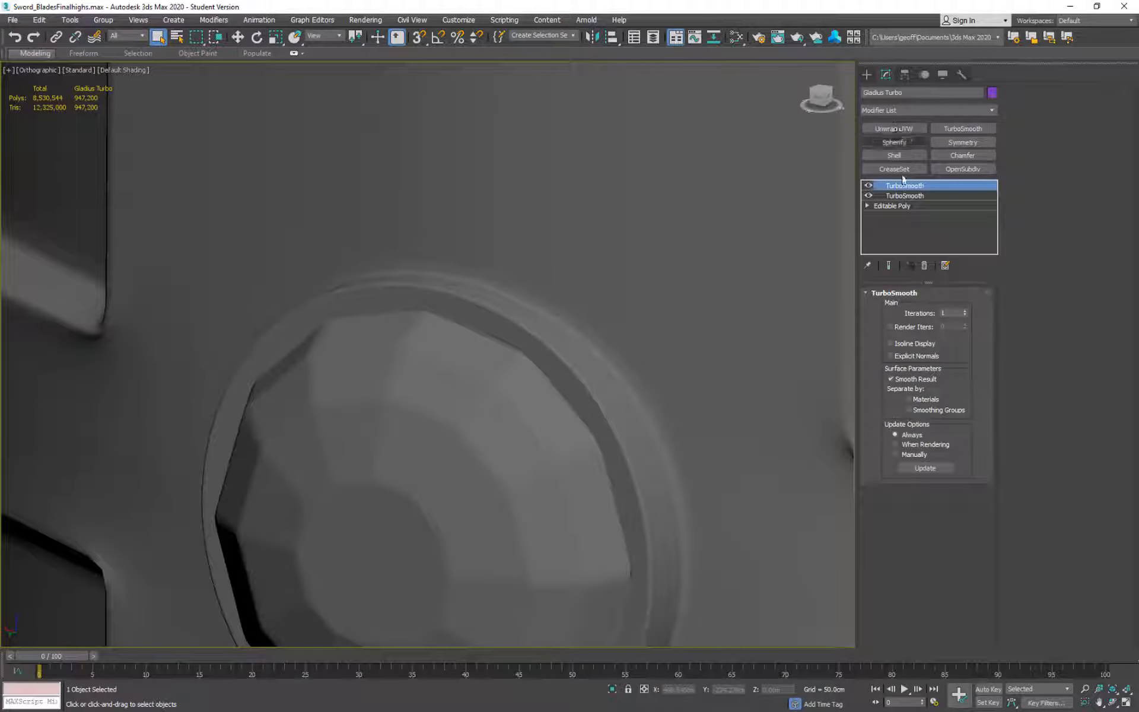
- With the end result shown, try 2 iterations on the lower TurboSmooth, then restore it to 3
click(907, 196)
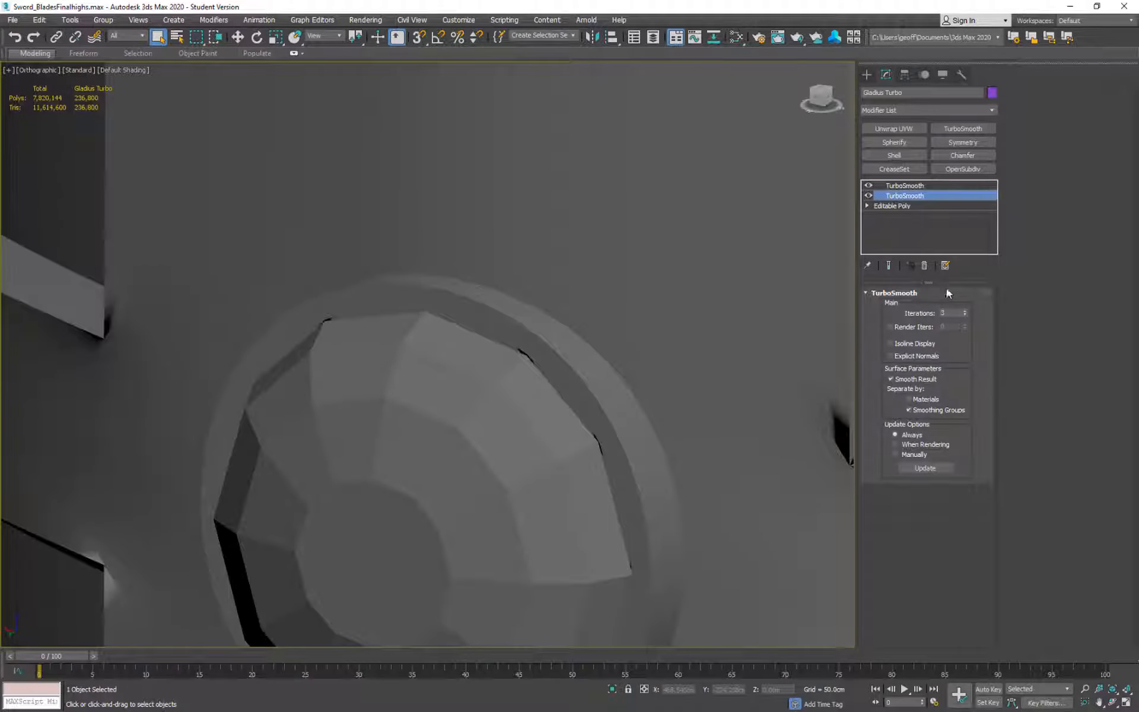
click(965, 315)
click(889, 265)
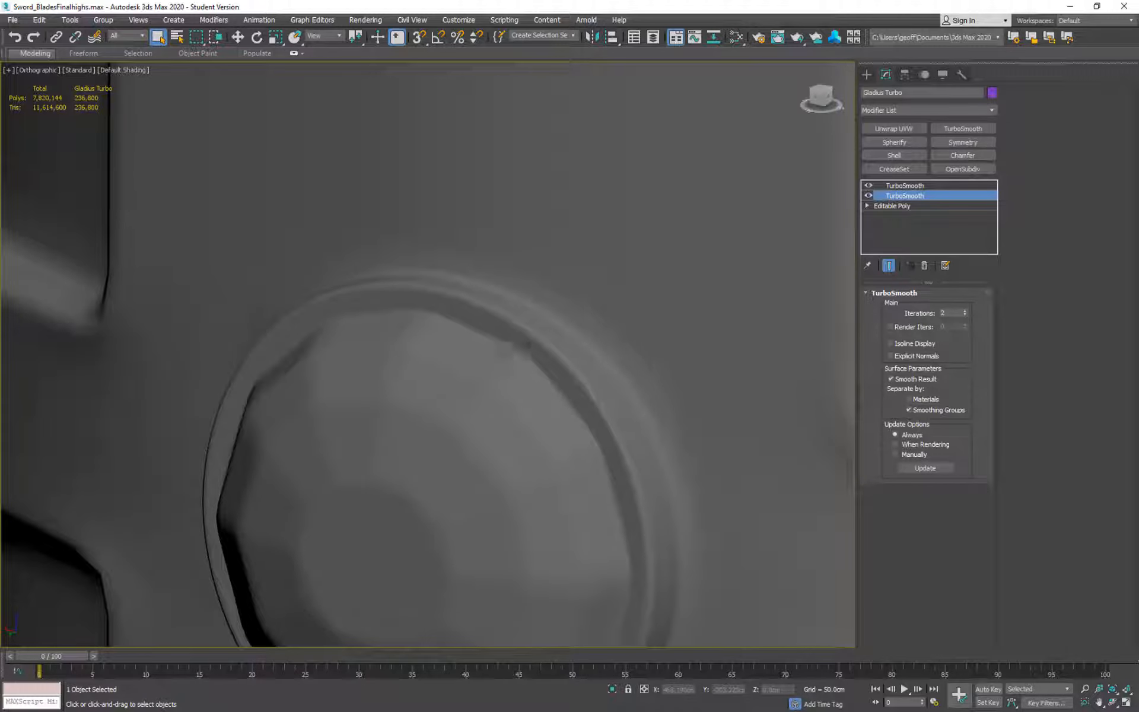
scroll(549, 340, down, 10)
alt+middle_drag(552, 332, 640, 311)
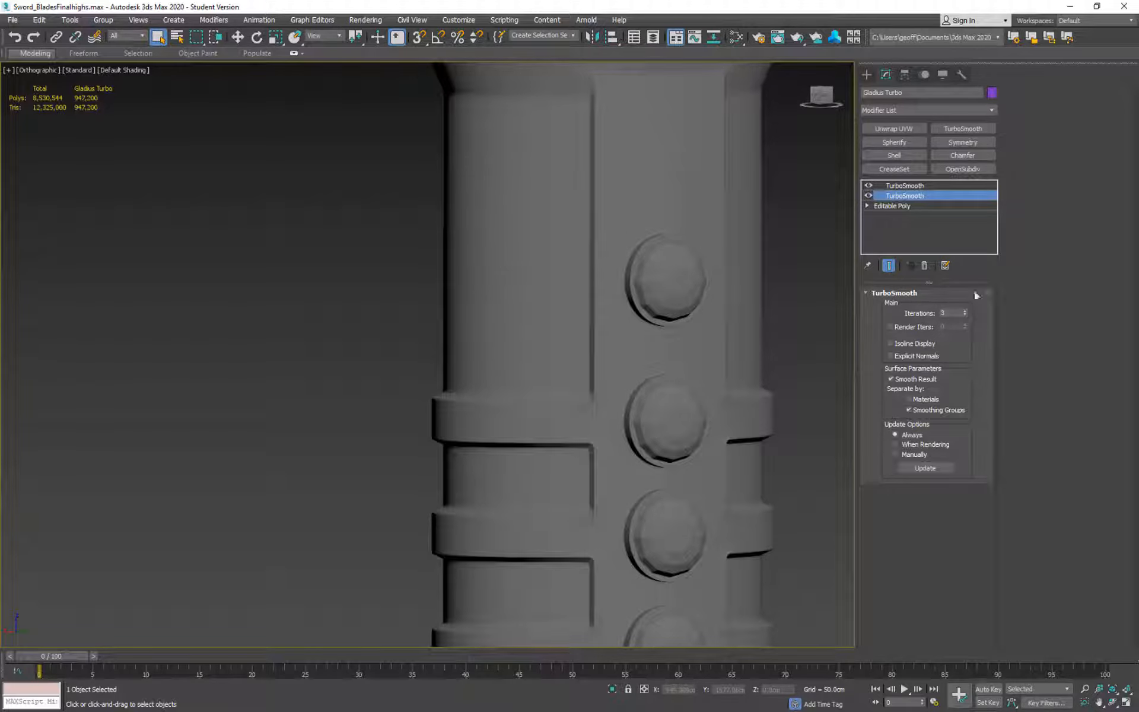
- Set the upper TurboSmooth's iterations to 2 and check the grip and guard
click(914, 185)
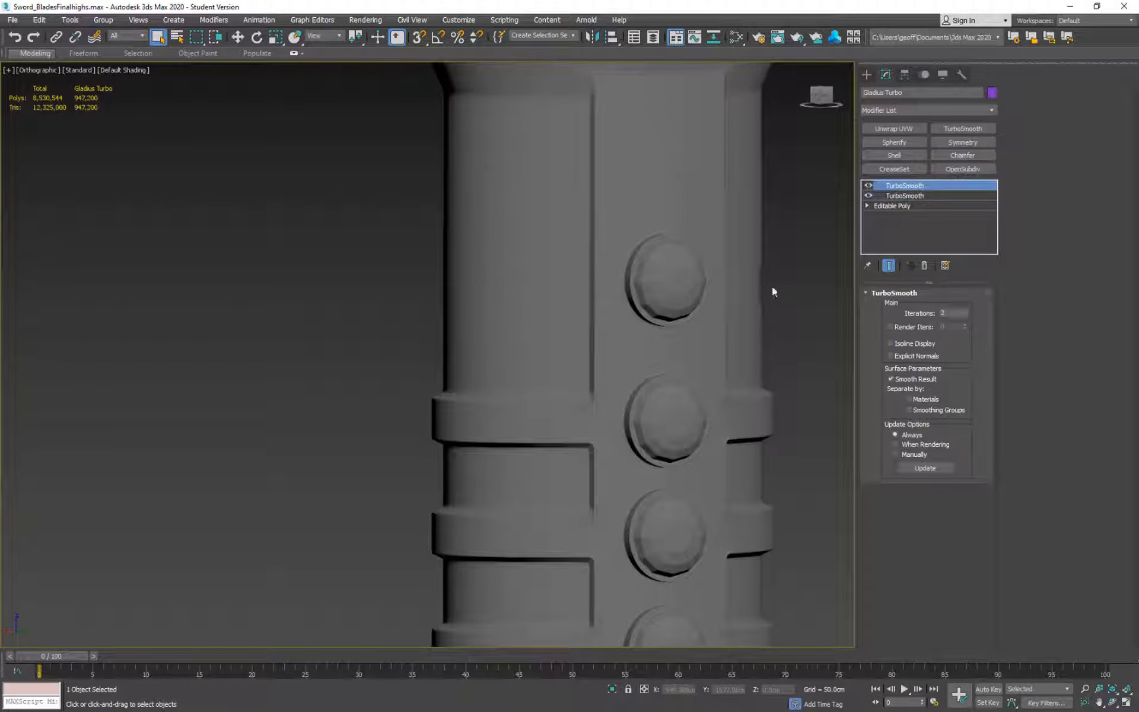
alt+middle_drag(786, 296, 727, 481)
scroll(825, 298, down, 4)
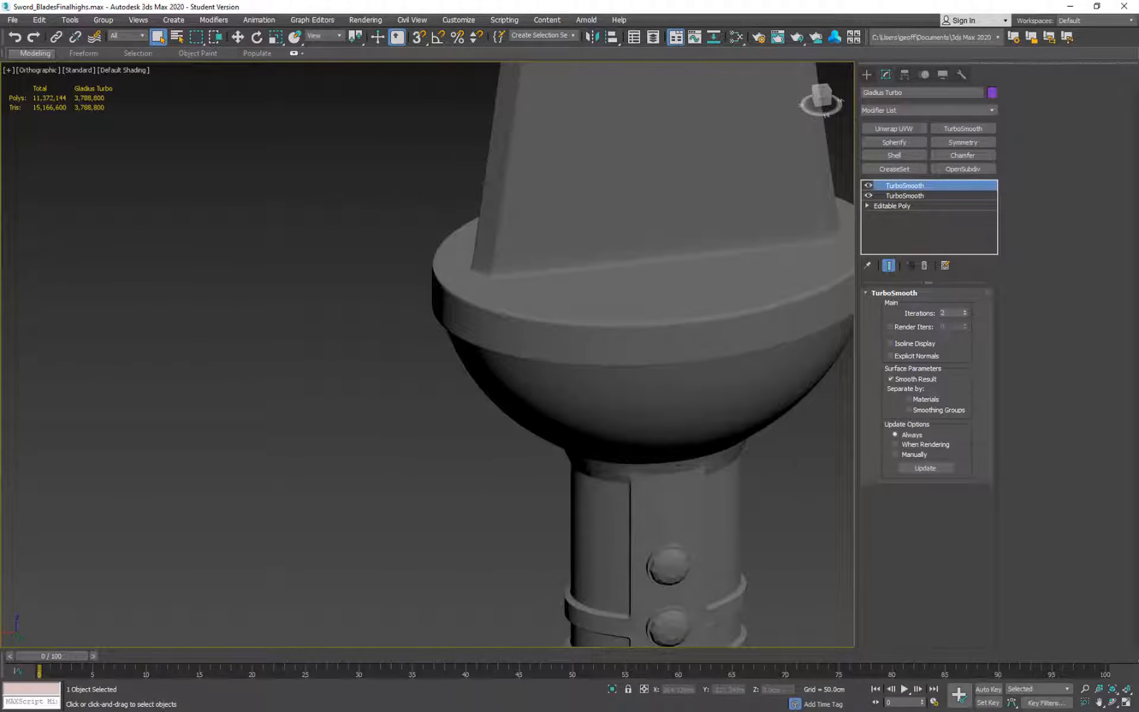
- Examine the smoothed guard and blade up close, and view the whole sword from the front
scroll(529, 302, up, 4)
scroll(414, 262, down, 5)
middle_drag(576, 350, 649, 552)
mouse_move(499, 255)
alt+middle_down()
mouse_move(635, 273)
mouse_move(646, 262)
mouse_move(635, 252)
mouse_move(615, 257)
mouse_move(635, 294)
mouse_move(793, 255)
mouse_move(657, 294)
mouse_move(516, 267)
alt+middle_up()
scroll(517, 267, down, 3)
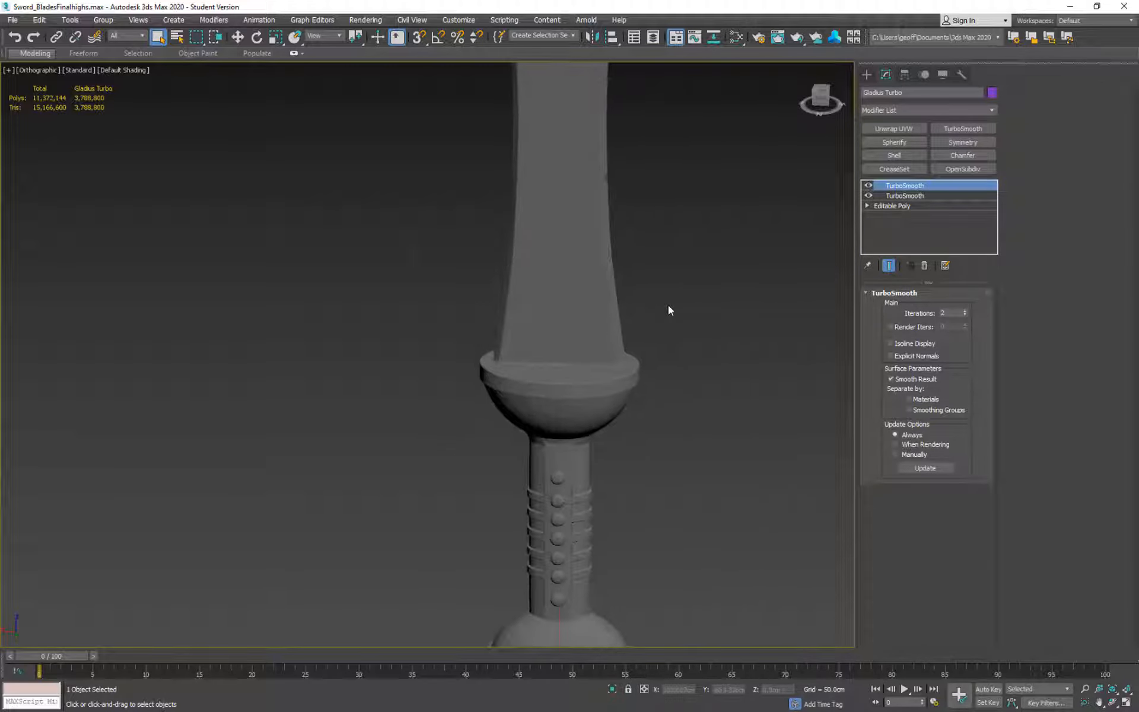
scroll(668, 305, down, 3)
middle_drag(668, 305, 515, 215)
click(821, 97)
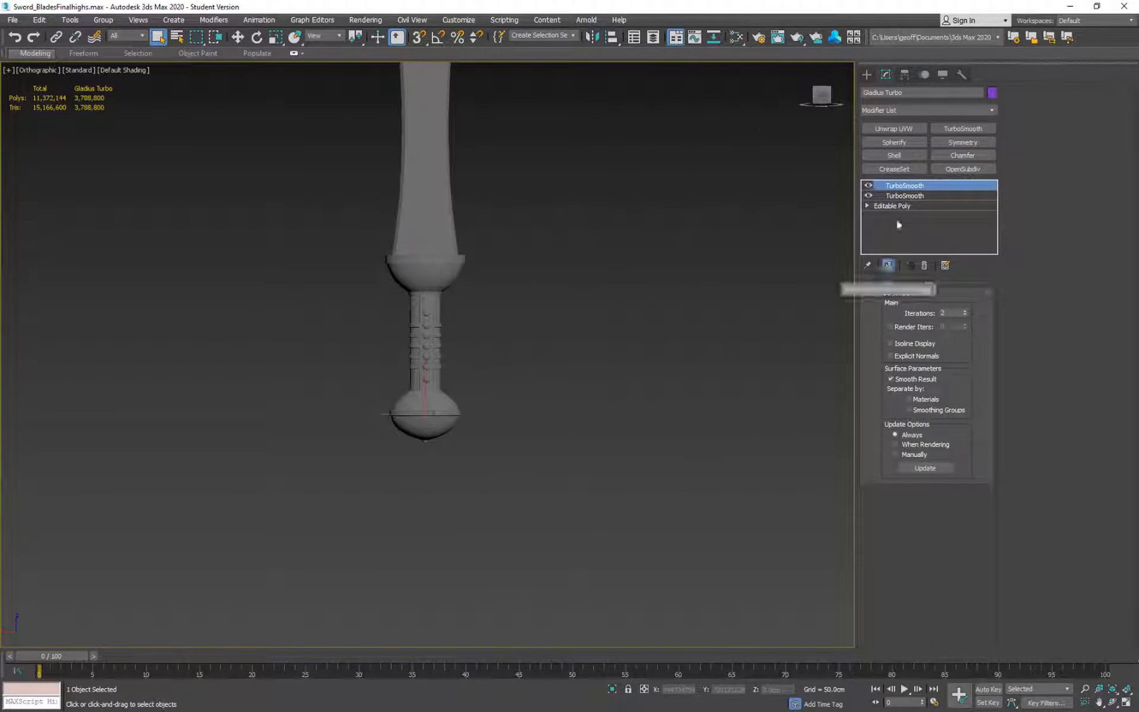
middle_drag(557, 189, 468, 351)
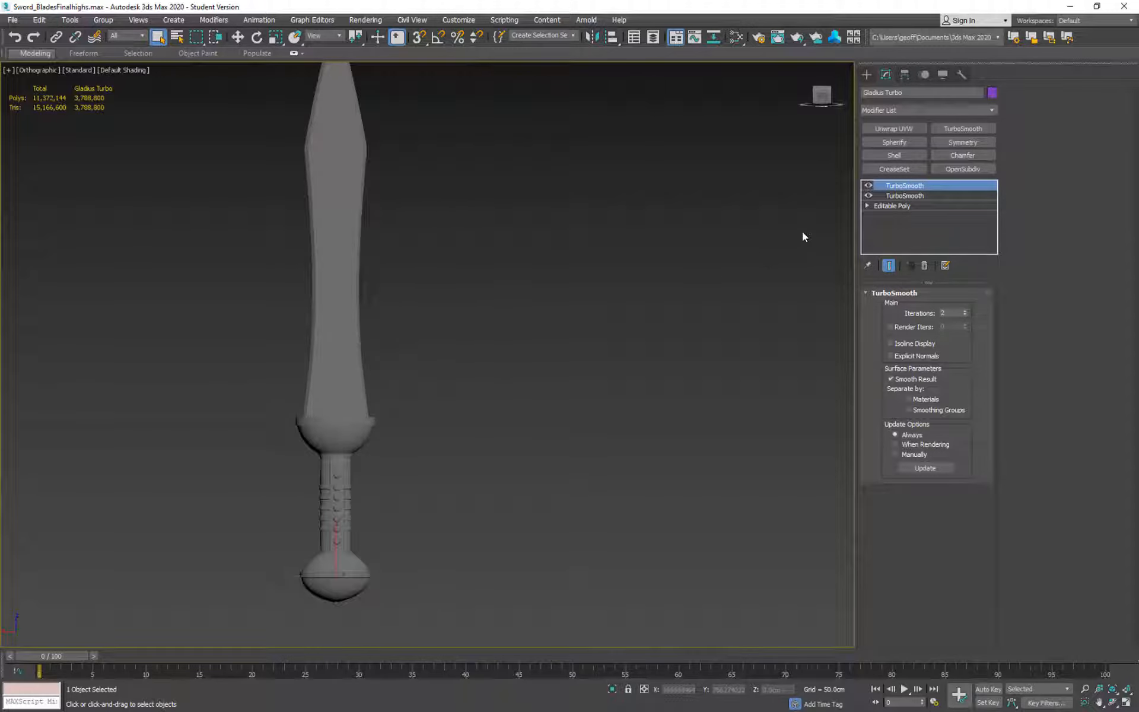
- Open the Layer Explorer
right_click(802, 231)
click(653, 37)
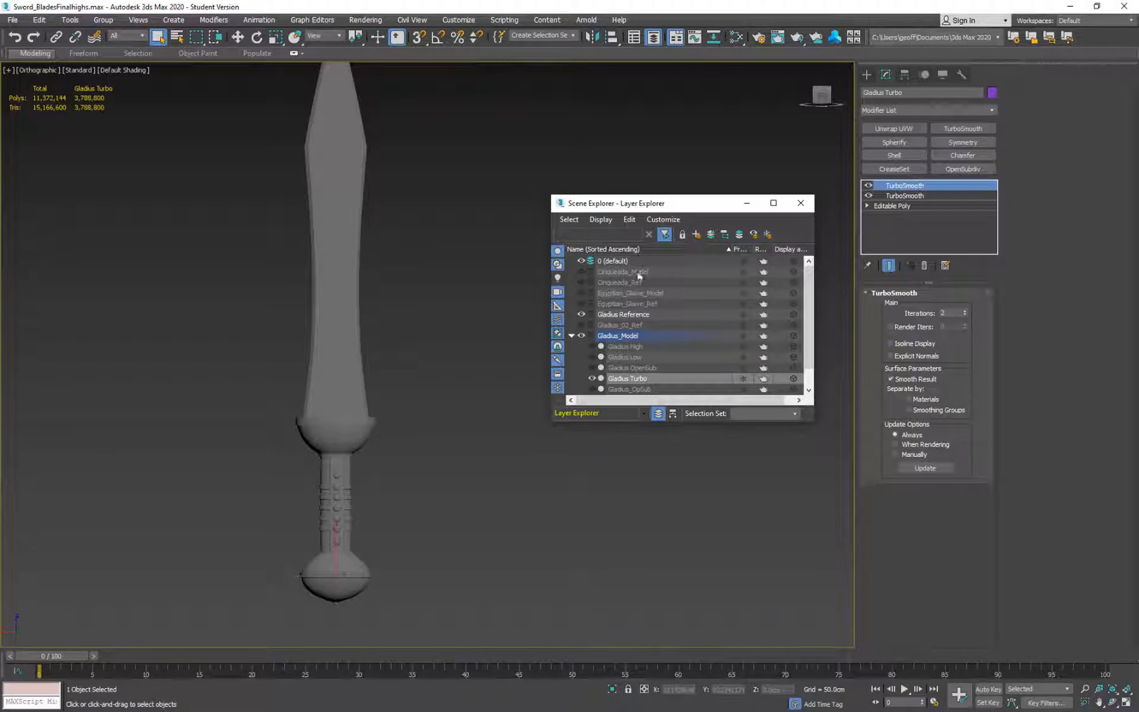